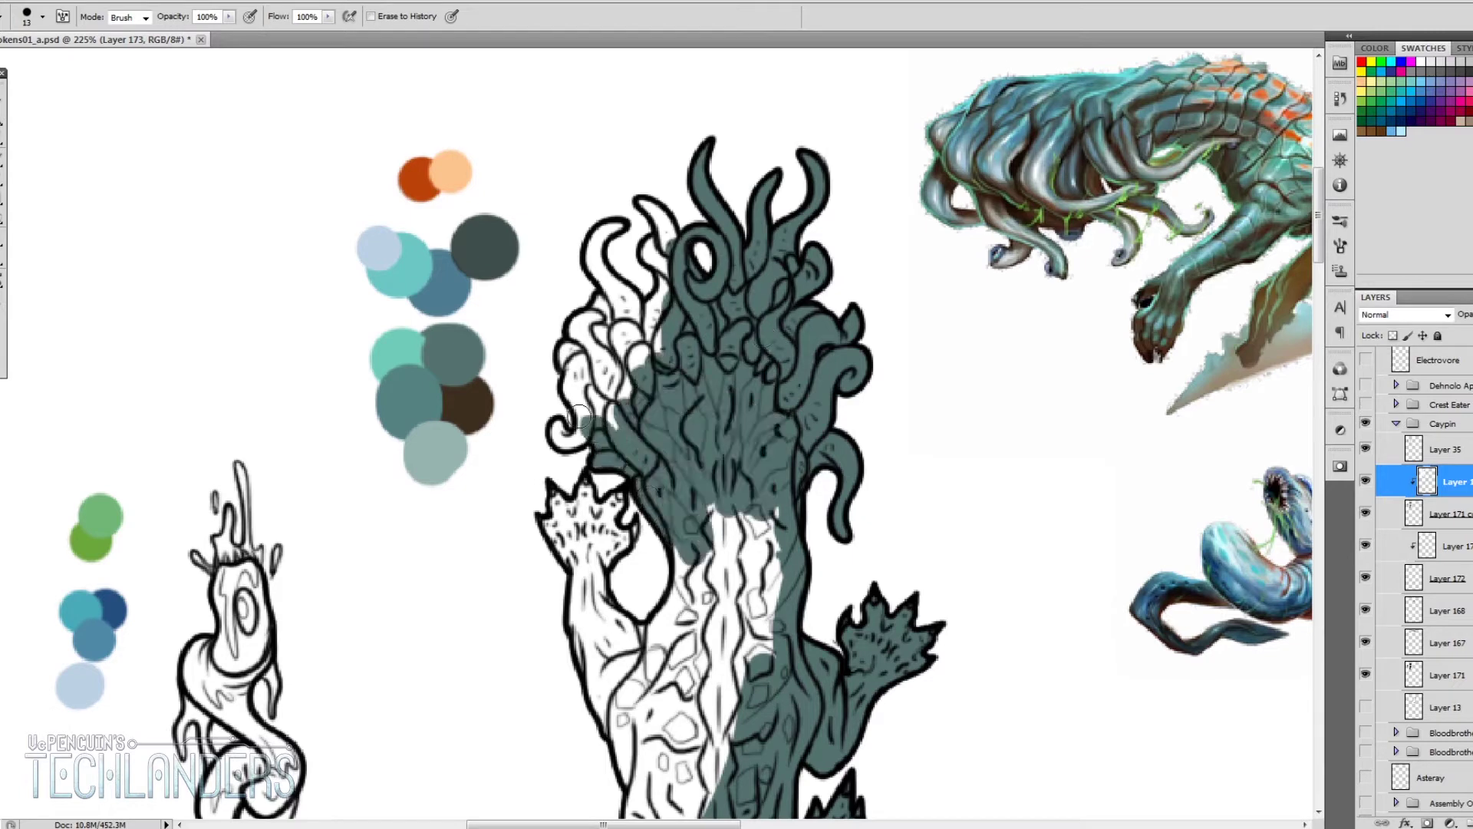
Step: Fill the remaining white areas of the tentacled creature's body, limbs and tail with the flat dark teal base colour
{"action": "mouse_move", "coordinate": [690, 522]}
{"action": "left_mouse_down"}
{"action": "mouse_move", "coordinate": [606, 522]}
{"action": "mouse_move", "coordinate": [583, 583]}
{"action": "mouse_move", "coordinate": [614, 721]}
{"action": "mouse_move", "coordinate": [700, 593]}
{"action": "mouse_move", "coordinate": [717, 476]}
{"action": "left_mouse_up"}
{"action": "scroll", "coordinate": [614, 722], "scroll_direction": "down", "scroll_amount": 3}
{"action": "scroll", "coordinate": [718, 476], "scroll_direction": "down", "scroll_amount": 4}
{"action": "mouse_move", "coordinate": [583, 614]}
{"action": "left_mouse_down"}
{"action": "mouse_move", "coordinate": [548, 668]}
{"action": "mouse_move", "coordinate": [614, 491]}
{"action": "mouse_move", "coordinate": [659, 626]}
{"action": "mouse_move", "coordinate": [737, 614]}
{"action": "mouse_move", "coordinate": [729, 675]}
{"action": "left_mouse_up"}
{"action": "scroll", "coordinate": [737, 614], "scroll_direction": "down", "scroll_amount": 5}
Step: Sample the blue from the serpent's palette and fill the small serpent's body with it
{"action": "scroll", "coordinate": [389, 430], "scroll_direction": "up", "scroll_amount": 8}
{"action": "scroll", "coordinate": [388, 431], "scroll_direction": "left", "scroll_amount": 6}
{"action": "key", "text": "b"}
{"action": "left_click", "coordinate": [514, 365], "text": "alt"}
{"action": "mouse_move", "coordinate": [668, 303]}
{"action": "left_mouse_down"}
{"action": "mouse_move", "coordinate": [681, 341]}
{"action": "mouse_move", "coordinate": [653, 445]}
{"action": "mouse_move", "coordinate": [691, 553]}
{"action": "mouse_move", "coordinate": [660, 630]}
{"action": "left_mouse_up"}
Step: Fill the dripping slime around the serpent with the palette's sampled green and merge the colour layer down
{"action": "key", "text": "e"}
{"action": "left_click", "coordinate": [511, 280], "text": "alt"}
{"action": "mouse_move", "coordinate": [652, 300]}
{"action": "left_mouse_down"}
{"action": "mouse_move", "coordinate": [632, 270]}
{"action": "mouse_move", "coordinate": [626, 299]}
{"action": "left_mouse_up"}
{"action": "left_click_drag", "start_coordinate": [695, 407], "coordinate": [698, 445]}
{"action": "mouse_move", "coordinate": [630, 438]}
{"action": "left_mouse_down"}
{"action": "mouse_move", "coordinate": [600, 458]}
{"action": "mouse_move", "coordinate": [637, 598]}
{"action": "left_mouse_up"}
{"action": "left_click_drag", "start_coordinate": [699, 537], "coordinate": [653, 721]}
{"action": "key", "text": "ctrl+e"}
{"action": "scroll", "coordinate": [915, 595], "scroll_direction": "down", "scroll_amount": 4}
{"action": "scroll", "coordinate": [915, 595], "scroll_direction": "up", "scroll_amount": 2}
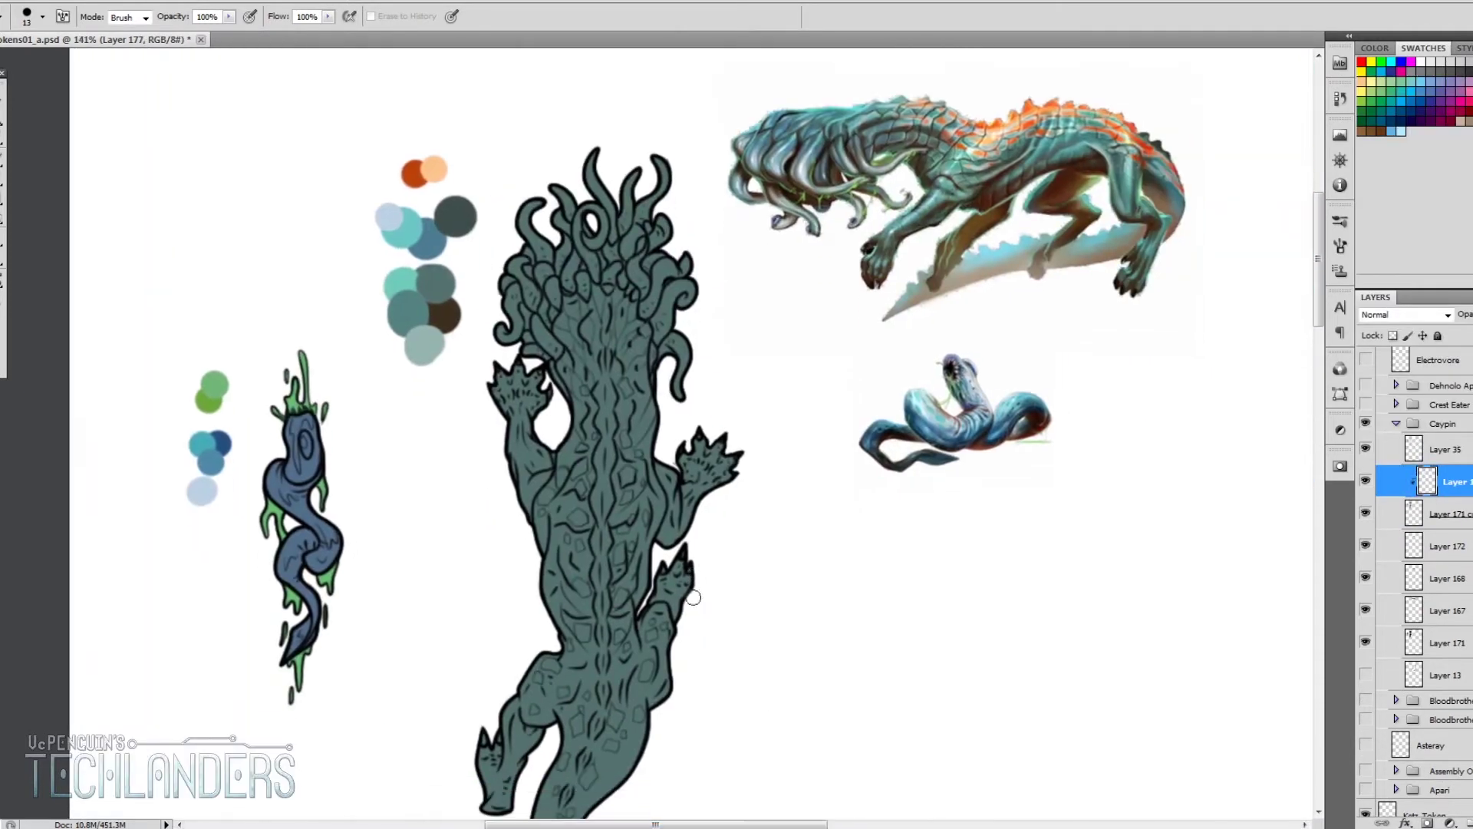
Step: Tint the creature's head tentacles blue with an enlarged soft brush
{"action": "key", "text": "b"}
{"action": "right_click", "coordinate": [611, 367]}
{"action": "right_click", "coordinate": [683, 427]}
{"action": "type", "text": "9"}
{"action": "key", "text": "Return"}
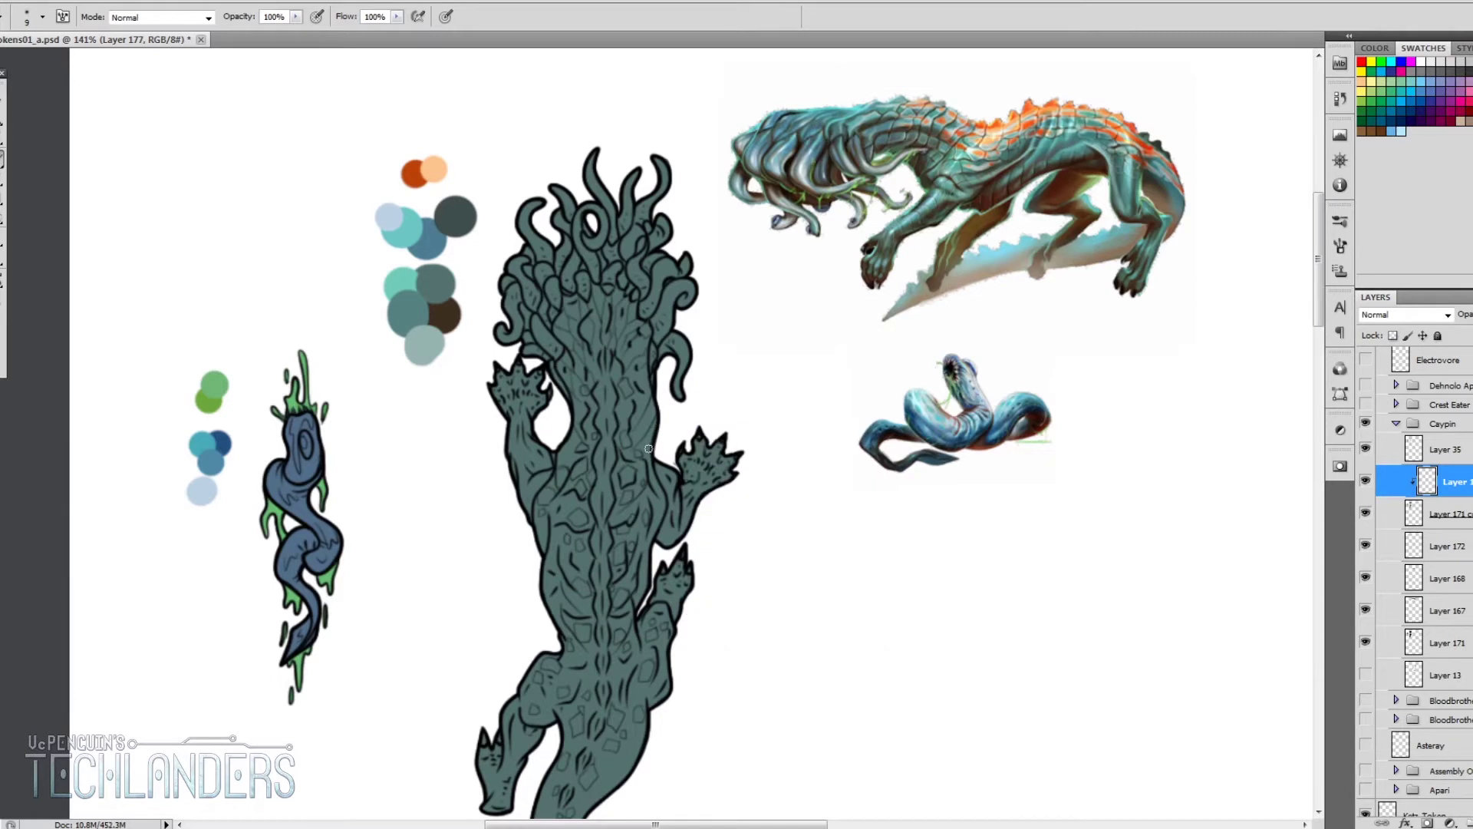
{"action": "key", "text": "bracketright"}
{"action": "key", "text": "bracketright"}
{"action": "key", "text": "bracketright"}
{"action": "key", "text": "bracketright"}
{"action": "key", "text": "bracketright"}
{"action": "key", "text": "bracketright"}
{"action": "mouse_move", "coordinate": [595, 173]}
{"action": "left_mouse_down"}
{"action": "mouse_move", "coordinate": [683, 295]}
{"action": "mouse_move", "coordinate": [656, 223]}
{"action": "mouse_move", "coordinate": [553, 188]}
{"action": "mouse_move", "coordinate": [522, 257]}
{"action": "left_mouse_up"}
Step: Set the brush size to 9 px and paint pale highlights on the outer tentacles
{"action": "right_click", "coordinate": [633, 159]}
{"action": "type", "text": "9"}
{"action": "key", "text": "Return"}
{"action": "left_click_drag", "start_coordinate": [510, 341], "coordinate": [532, 286]}
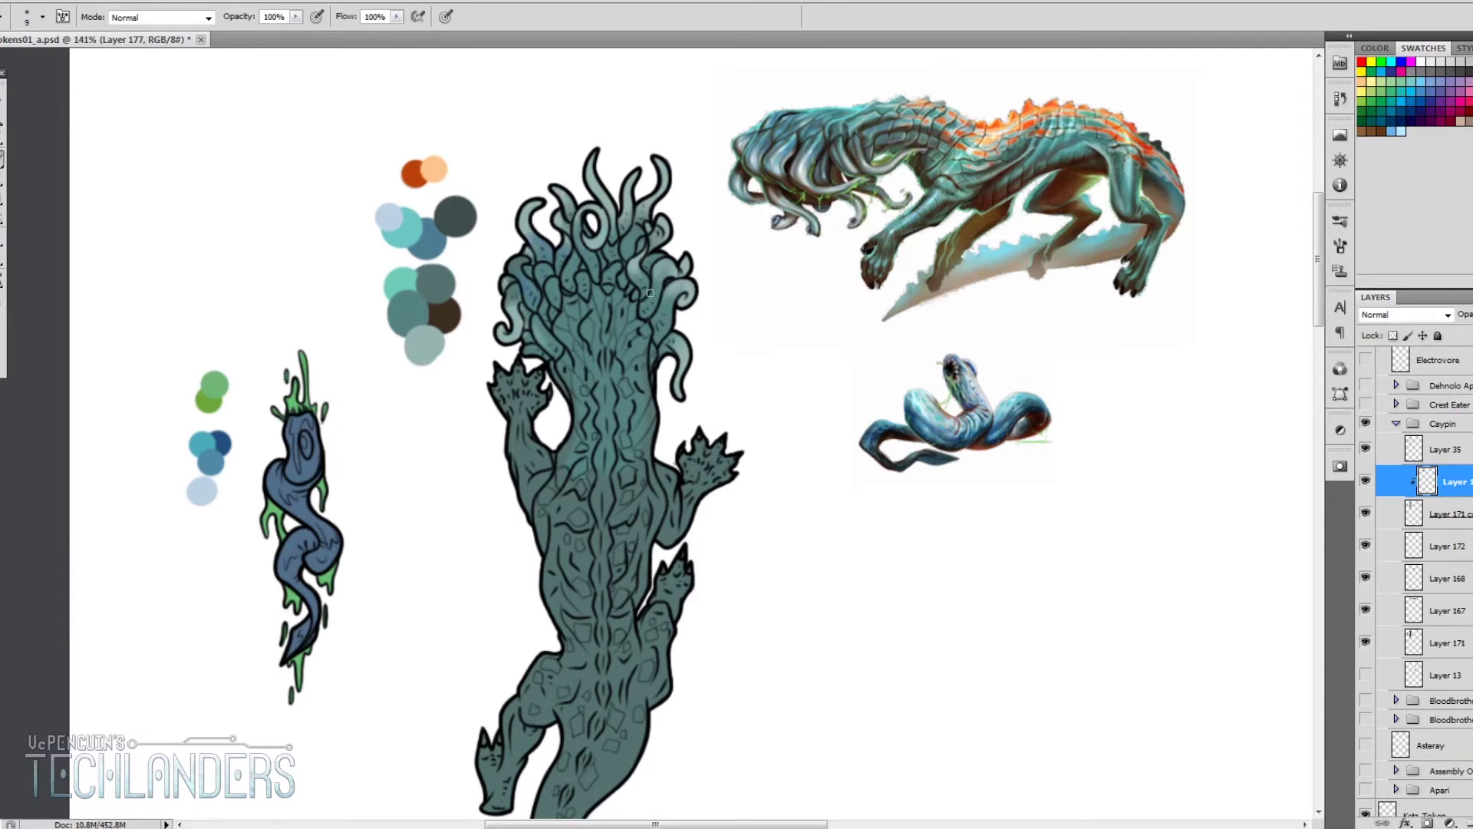
{"action": "left_click_drag", "start_coordinate": [514, 307], "coordinate": [520, 351]}
{"action": "scroll", "coordinate": [579, 261], "scroll_direction": "up", "scroll_amount": 1}
Step: Paint finer pale blue highlights on the tentacles along the side of the head with a smaller brush
{"action": "right_click", "coordinate": [612, 223]}
{"action": "key", "text": "Return"}
{"action": "left_click_drag", "start_coordinate": [537, 215], "coordinate": [533, 361]}
{"action": "left_click_drag", "start_coordinate": [497, 257], "coordinate": [507, 326]}
{"action": "mouse_move", "coordinate": [564, 384]}
{"action": "left_mouse_down"}
{"action": "mouse_move", "coordinate": [567, 312]}
{"action": "mouse_move", "coordinate": [558, 353]}
{"action": "left_mouse_up"}
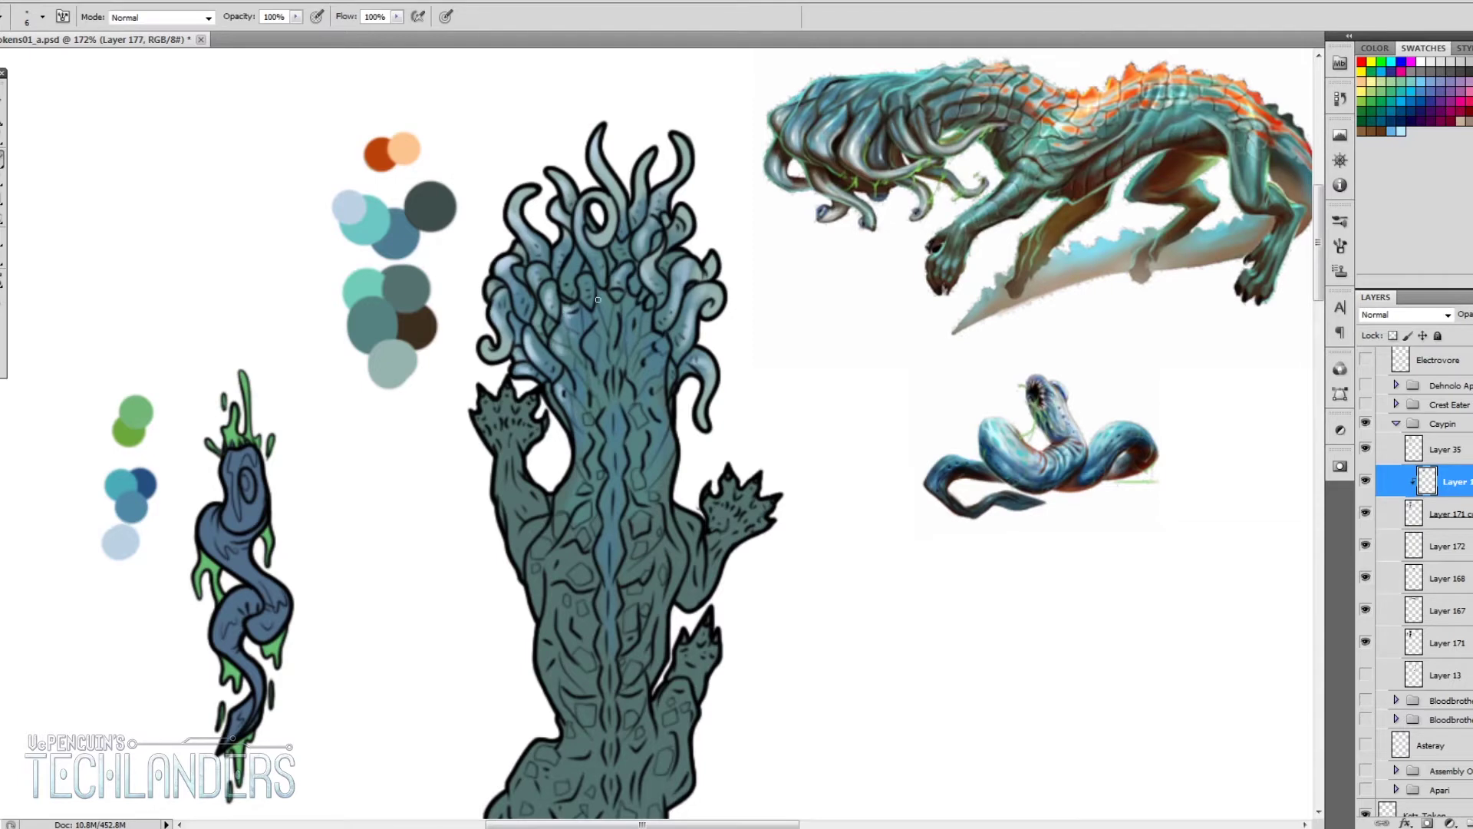
Step: Paint blue over the top of the head and a pale blue stripe down the creature's spine
{"action": "left_click_drag", "start_coordinate": [584, 280], "coordinate": [601, 330]}
{"action": "left_click_drag", "start_coordinate": [634, 322], "coordinate": [618, 534]}
{"action": "scroll", "coordinate": [618, 537], "scroll_direction": "down", "scroll_amount": 2}
{"action": "left_click_drag", "start_coordinate": [615, 603], "coordinate": [615, 673]}
{"action": "scroll", "coordinate": [614, 672], "scroll_direction": "down", "scroll_amount": 2}
{"action": "scroll", "coordinate": [654, 292], "scroll_direction": "up", "scroll_amount": 1}
Step: Blend the pale stripe along the creature's spine with the Smudge tool at 50% strength
{"action": "key", "text": "r"}
{"action": "right_click", "coordinate": [653, 288]}
{"action": "scroll", "coordinate": [827, 397], "scroll_direction": "up", "scroll_amount": 3}
{"action": "double_click", "coordinate": [736, 422]}
{"action": "left_click_drag", "start_coordinate": [613, 342], "coordinate": [605, 693]}
{"action": "scroll", "coordinate": [608, 187], "scroll_direction": "up", "scroll_amount": 3}
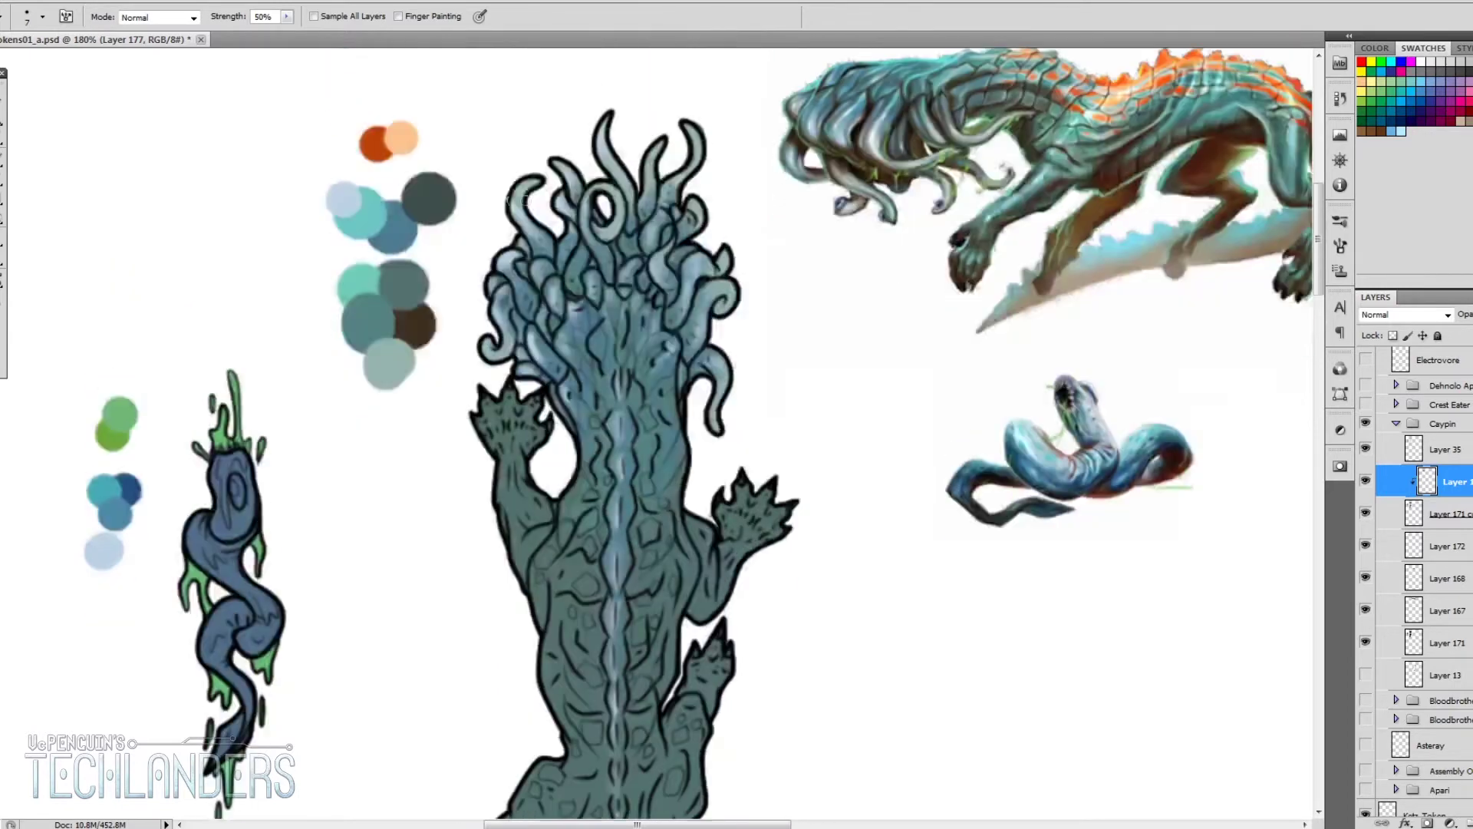
Step: Paint dark brownish shadows between and along the head tentacles with a 3 px brush
{"action": "scroll", "coordinate": [528, 230], "scroll_direction": "down", "scroll_amount": 3}
{"action": "scroll", "coordinate": [528, 231], "scroll_direction": "up", "scroll_amount": 3}
{"action": "key", "text": "b"}
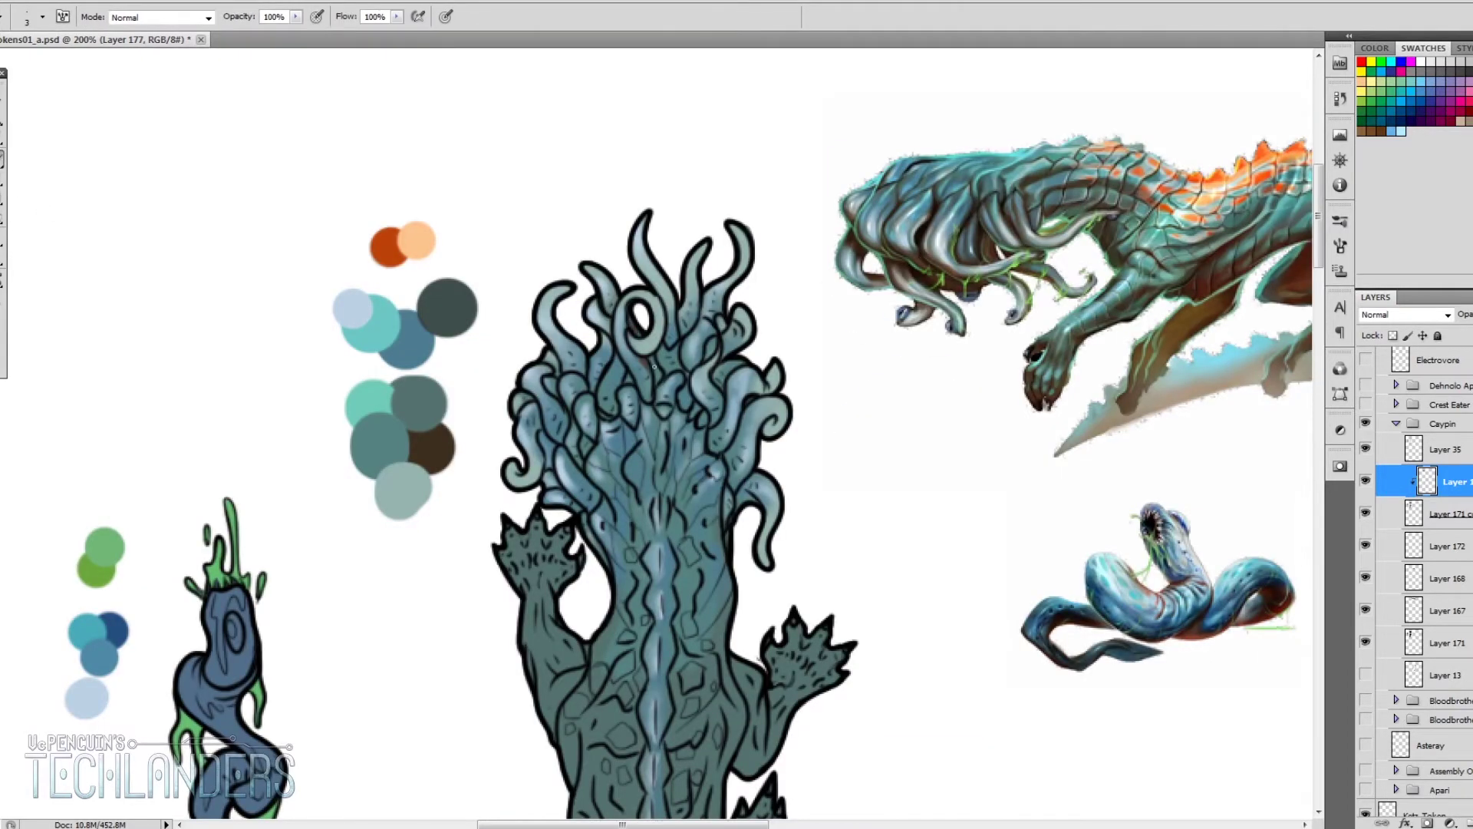
{"action": "left_click_drag", "start_coordinate": [656, 271], "coordinate": [669, 298]}
{"action": "left_click_drag", "start_coordinate": [689, 273], "coordinate": [694, 331]}
{"action": "left_click_drag", "start_coordinate": [744, 246], "coordinate": [723, 301]}
{"action": "left_click_drag", "start_coordinate": [749, 315], "coordinate": [711, 339]}
{"action": "left_click_drag", "start_coordinate": [695, 283], "coordinate": [690, 329]}
{"action": "left_click_drag", "start_coordinate": [606, 271], "coordinate": [664, 316]}
{"action": "left_click_drag", "start_coordinate": [613, 370], "coordinate": [620, 409]}
{"action": "left_click_drag", "start_coordinate": [554, 298], "coordinate": [602, 410]}
{"action": "left_click_drag", "start_coordinate": [546, 331], "coordinate": [591, 419]}
{"action": "left_click_drag", "start_coordinate": [591, 399], "coordinate": [541, 491]}
{"action": "left_click_drag", "start_coordinate": [564, 372], "coordinate": [526, 480]}
{"action": "mouse_move", "coordinate": [660, 345]}
{"action": "left_mouse_down"}
{"action": "mouse_move", "coordinate": [666, 371]}
{"action": "mouse_move", "coordinate": [725, 415]}
{"action": "left_mouse_up"}
{"action": "left_click_drag", "start_coordinate": [729, 361], "coordinate": [738, 449]}
{"action": "left_click_drag", "start_coordinate": [779, 399], "coordinate": [741, 483]}
{"action": "left_click_drag", "start_coordinate": [775, 364], "coordinate": [756, 391]}
{"action": "left_click_drag", "start_coordinate": [706, 372], "coordinate": [694, 410]}
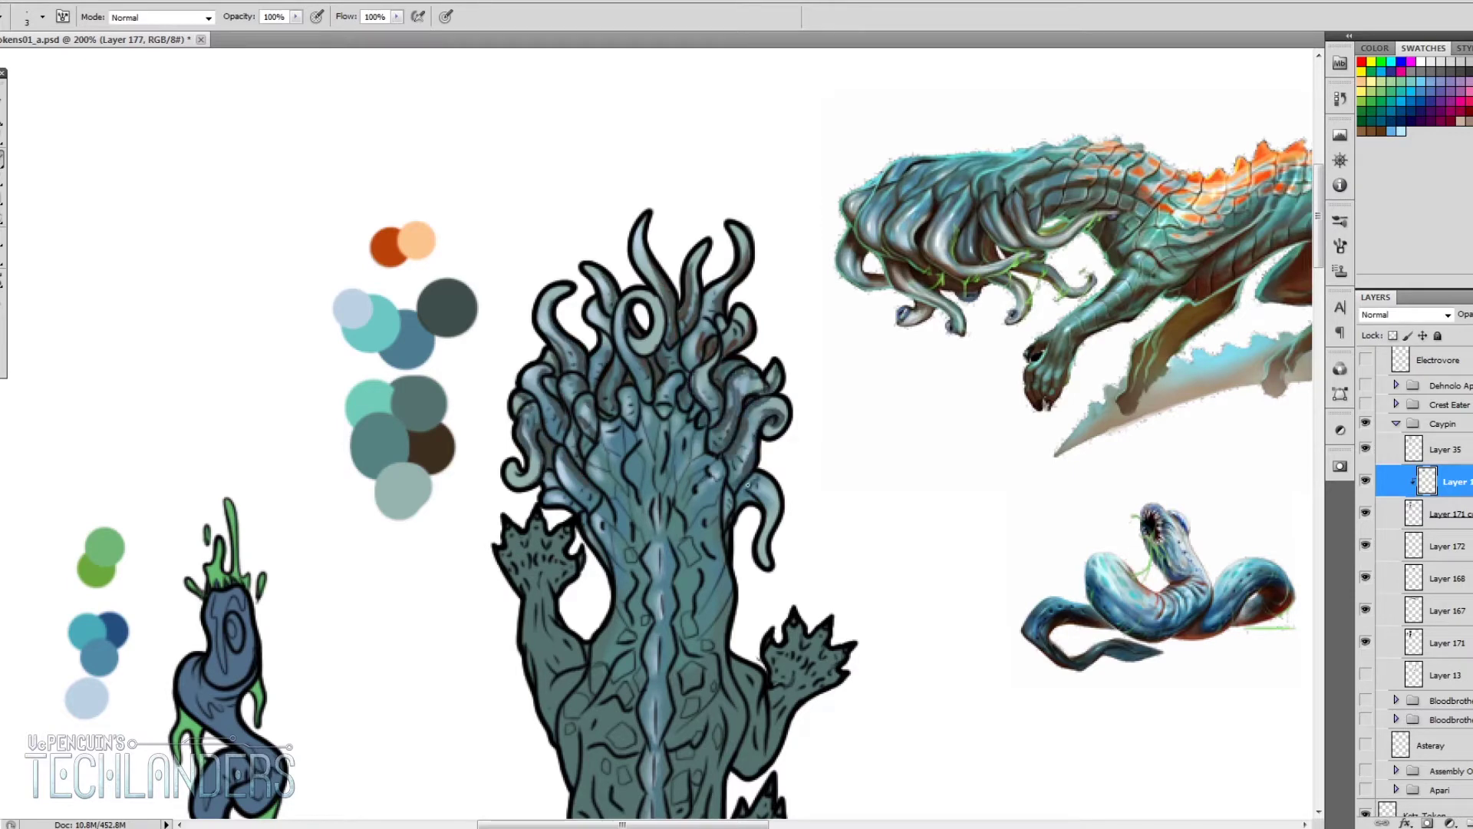
Step: Blend the tentacle shadows with a 4 px Smudge tool at 50% strength
{"action": "key", "text": "r"}
{"action": "scroll", "coordinate": [748, 488], "scroll_direction": "down", "scroll_amount": 3}
{"action": "right_click", "coordinate": [560, 370]}
{"action": "key", "text": "Escape"}
{"action": "left_click_drag", "start_coordinate": [575, 291], "coordinate": [553, 298]}
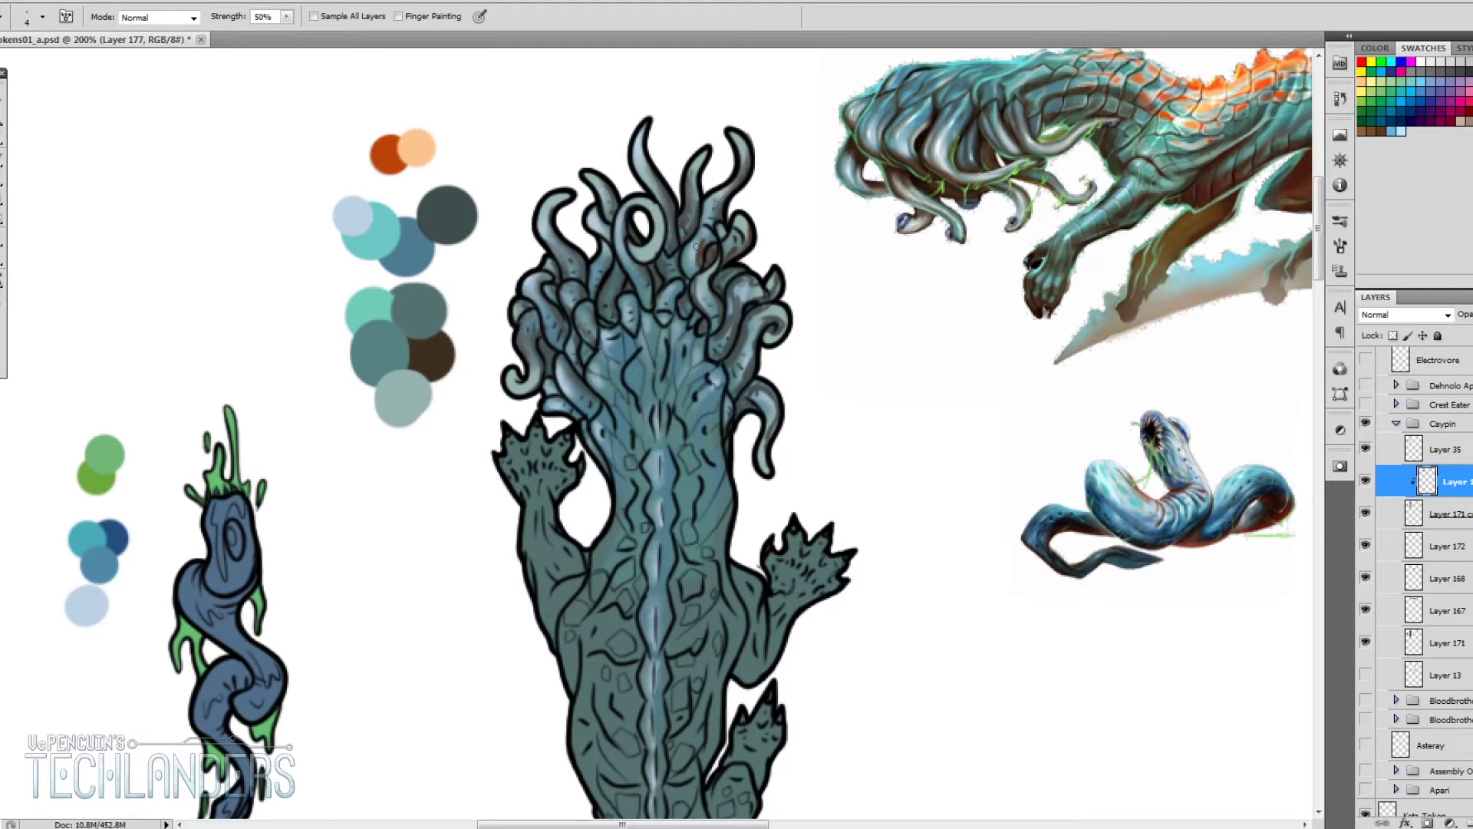
{"action": "mouse_move", "coordinate": [700, 285]}
{"action": "left_mouse_down"}
{"action": "mouse_move", "coordinate": [760, 326]}
{"action": "mouse_move", "coordinate": [745, 369]}
{"action": "mouse_move", "coordinate": [760, 395]}
{"action": "left_mouse_up"}
{"action": "scroll", "coordinate": [691, 330], "scroll_direction": "down", "scroll_amount": 4}
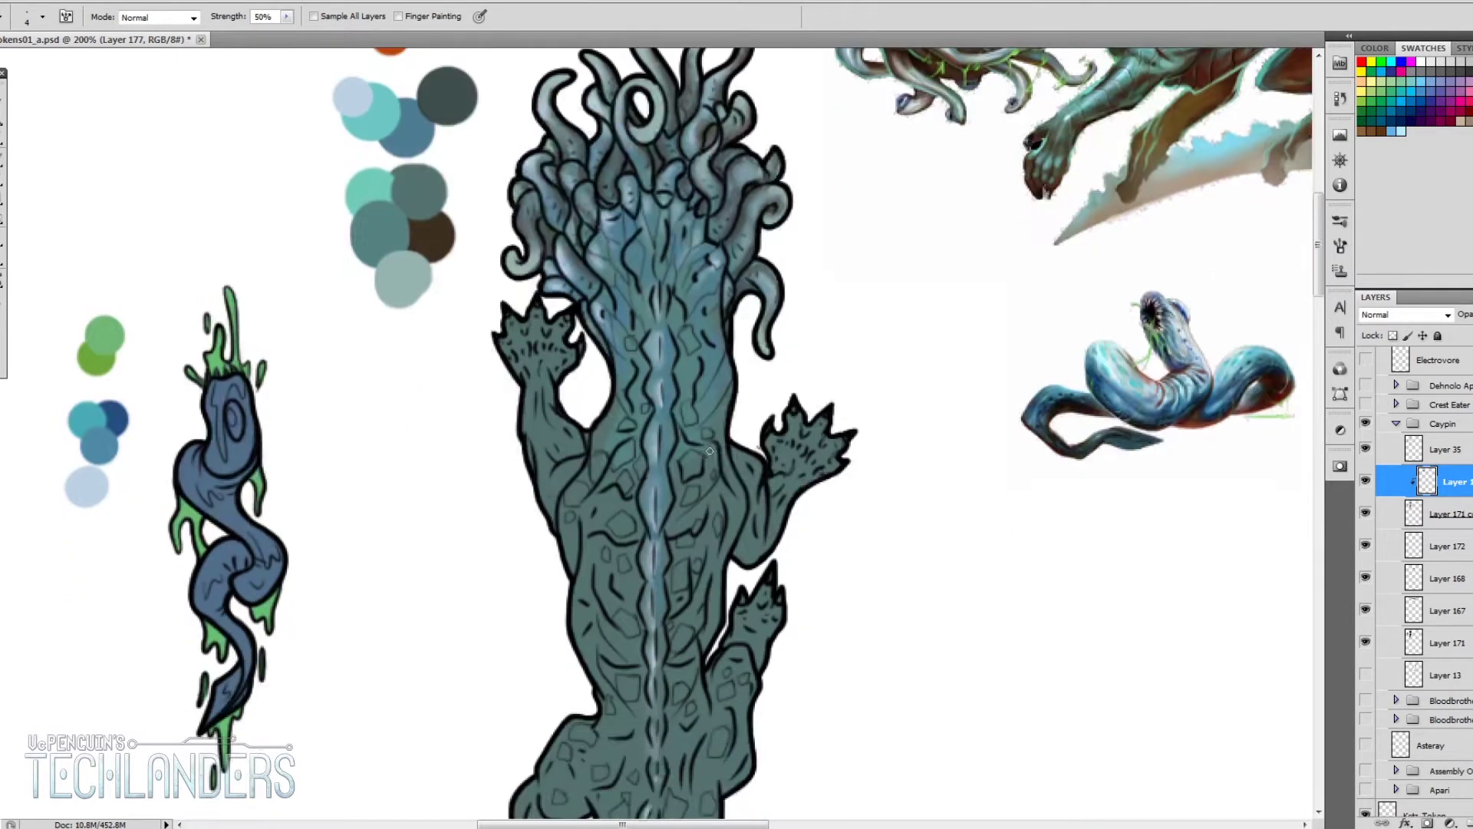
{"action": "scroll", "coordinate": [635, 262], "scroll_direction": "up", "scroll_amount": 3}
Step: Paint thin pale strokes along the ridges on top of the creature's head
{"action": "key", "text": "b"}
{"action": "left_click_drag", "start_coordinate": [636, 231], "coordinate": [645, 330]}
{"action": "left_click_drag", "start_coordinate": [659, 310], "coordinate": [660, 317]}
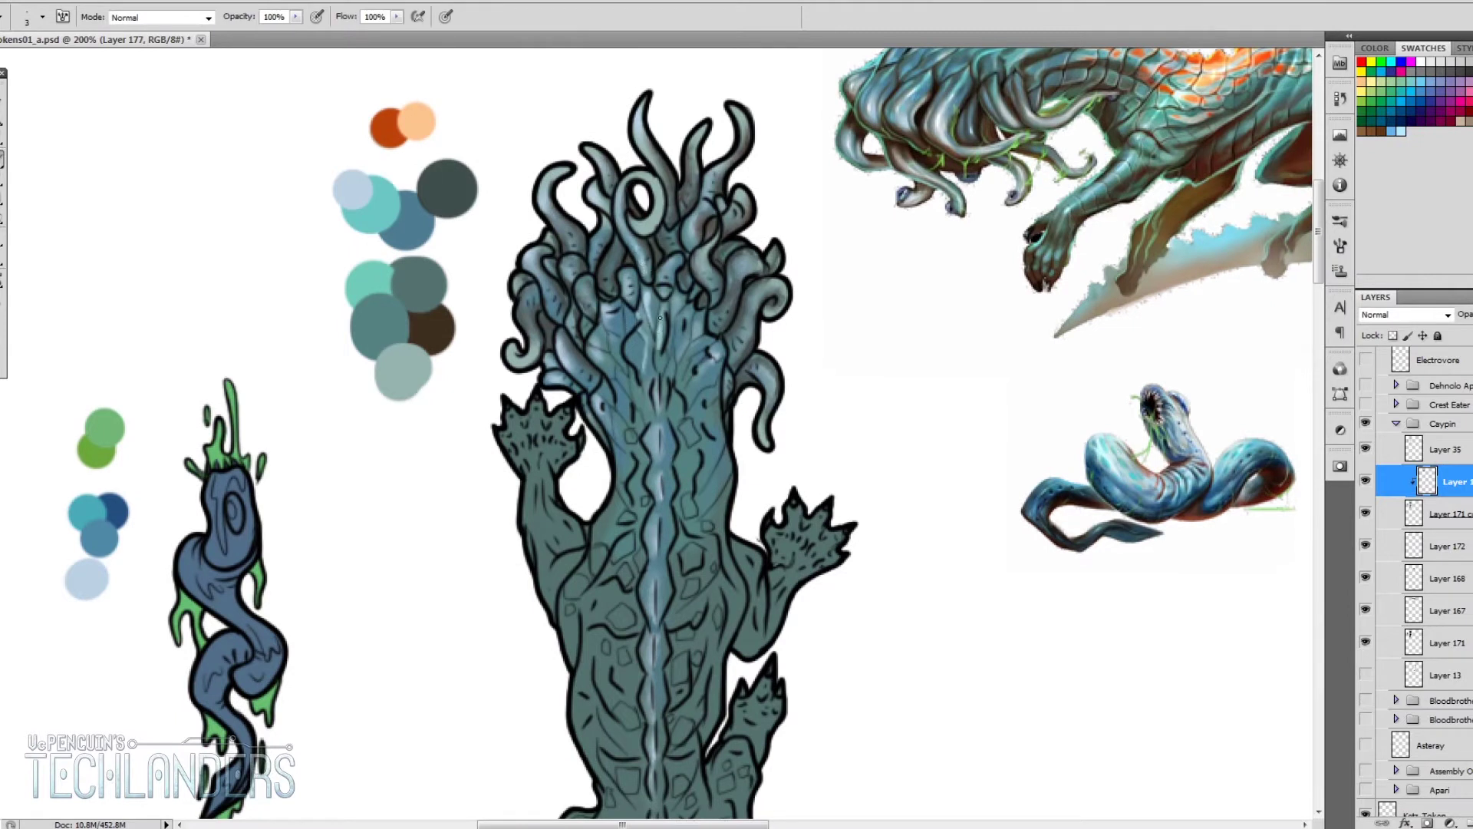
Step: Add a new layer clipped to the creature, paint fine pale highlights along the head tentacles and soften them
{"action": "key", "text": "ctrl+shift+alt+n"}
{"action": "left_click_drag", "start_coordinate": [604, 231], "coordinate": [610, 264]}
{"action": "mouse_move", "coordinate": [603, 154]}
{"action": "left_mouse_down"}
{"action": "mouse_move", "coordinate": [606, 182]}
{"action": "mouse_move", "coordinate": [649, 227]}
{"action": "left_mouse_up"}
{"action": "left_click_drag", "start_coordinate": [652, 127], "coordinate": [658, 201]}
{"action": "left_click_drag", "start_coordinate": [689, 138], "coordinate": [689, 206]}
{"action": "left_click_drag", "start_coordinate": [737, 112], "coordinate": [737, 165]}
{"action": "left_click_drag", "start_coordinate": [706, 244], "coordinate": [706, 292]}
{"action": "left_click_drag", "start_coordinate": [735, 193], "coordinate": [736, 308]}
{"action": "mouse_move", "coordinate": [746, 282]}
{"action": "left_mouse_down"}
{"action": "mouse_move", "coordinate": [776, 314]}
{"action": "mouse_move", "coordinate": [744, 349]}
{"action": "left_mouse_up"}
{"action": "left_click_drag", "start_coordinate": [746, 364], "coordinate": [773, 376]}
{"action": "left_click_drag", "start_coordinate": [721, 245], "coordinate": [725, 259]}
{"action": "left_click_drag", "start_coordinate": [560, 208], "coordinate": [569, 276]}
{"action": "left_click_drag", "start_coordinate": [541, 253], "coordinate": [525, 327]}
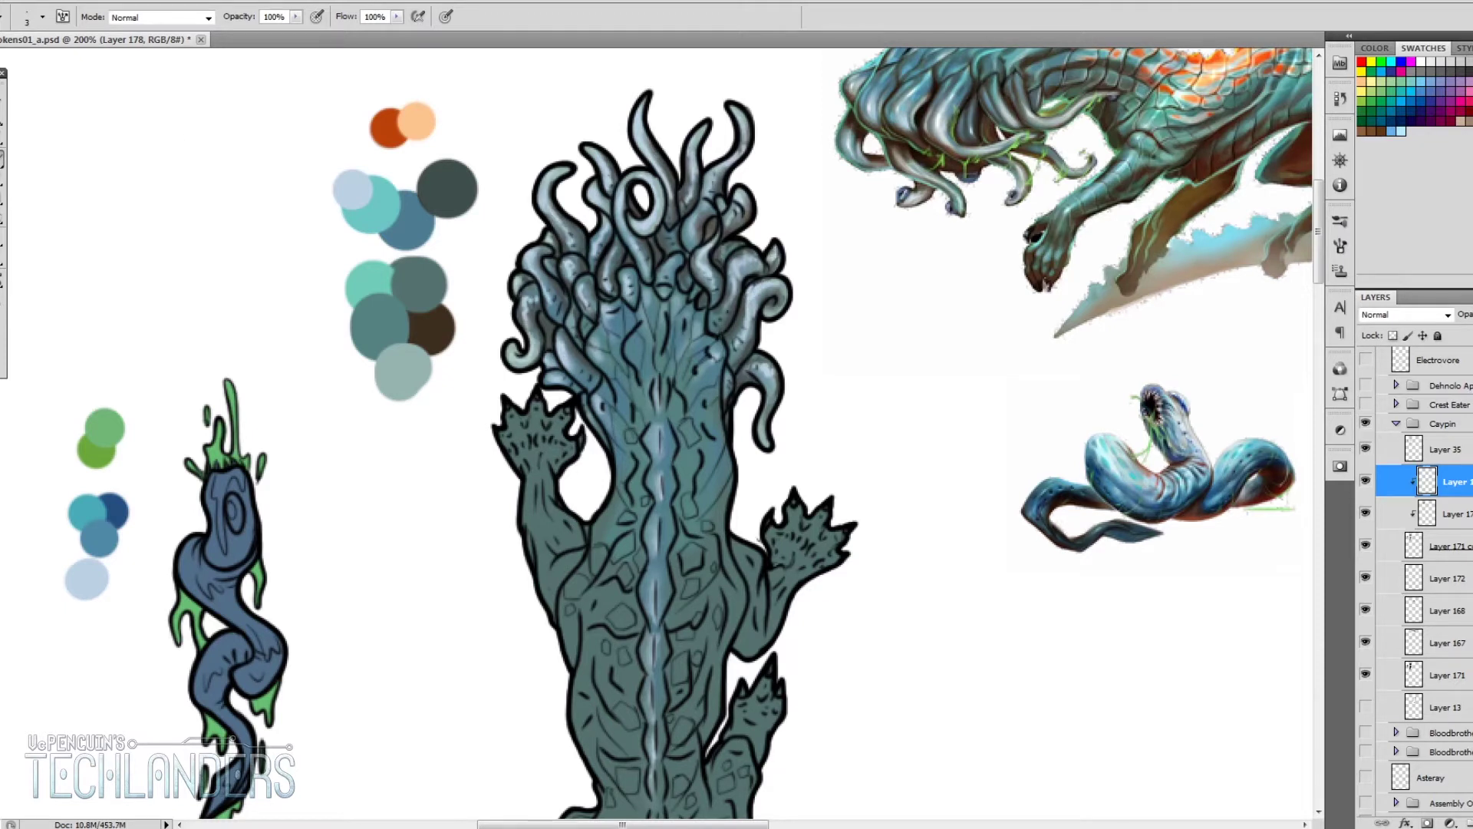
{"action": "key", "text": "r"}
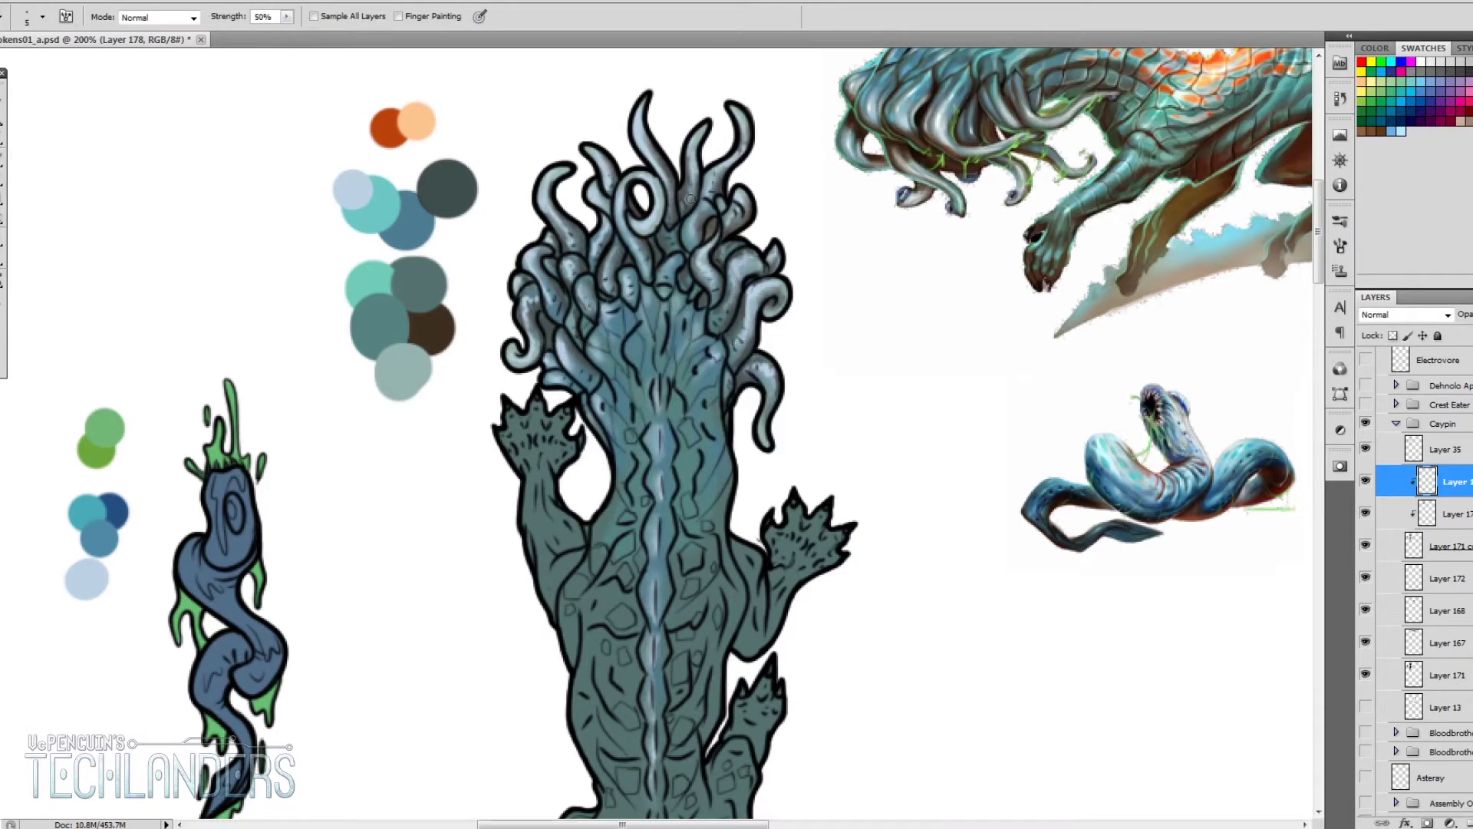
Step: Paint thin pale blue highlights on the ridges of the head and both sides of the neck
{"action": "key", "text": "b"}
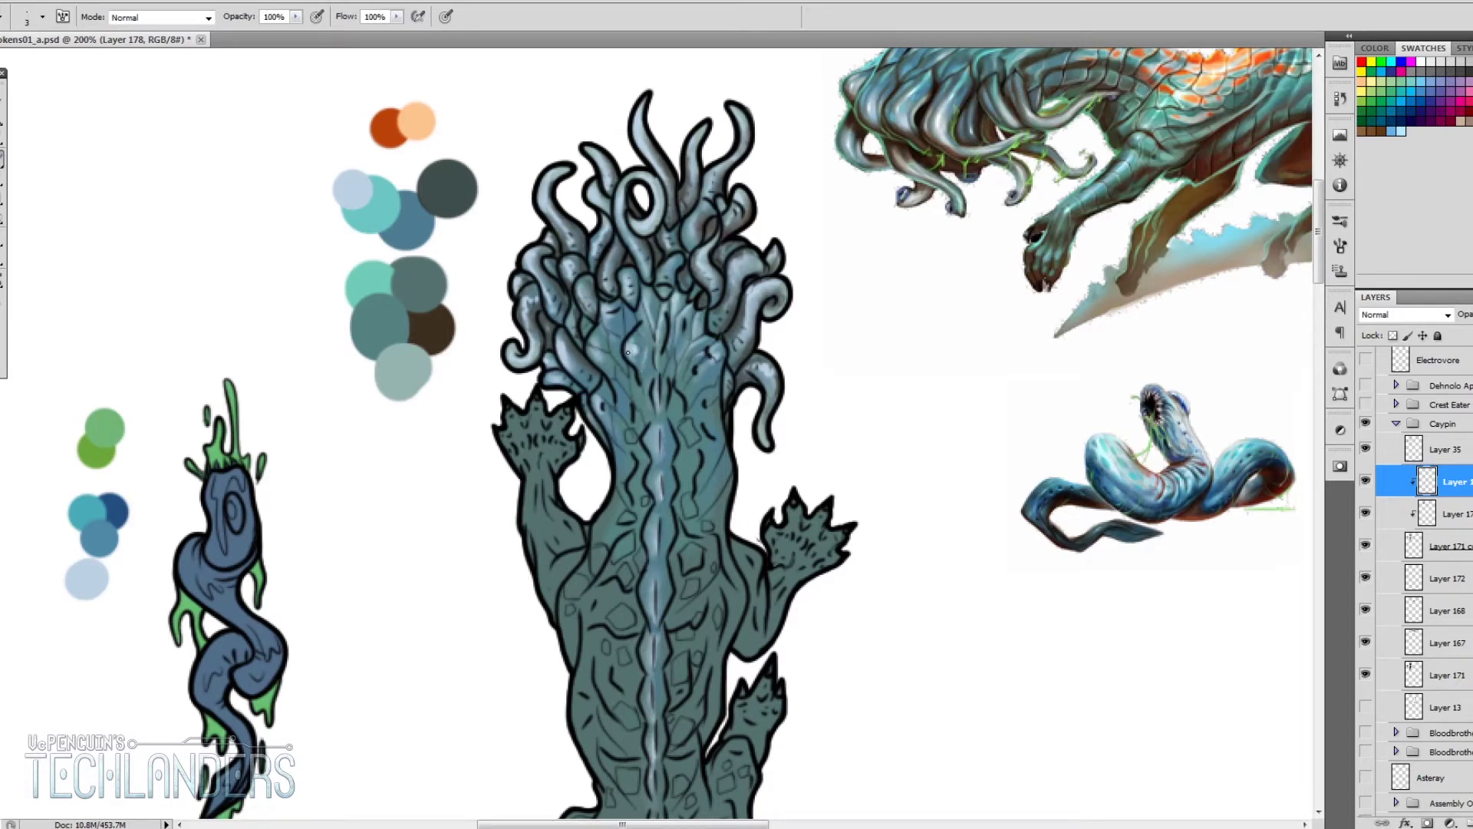
{"action": "left_click_drag", "start_coordinate": [587, 355], "coordinate": [617, 411]}
{"action": "scroll", "coordinate": [647, 411], "scroll_direction": "up", "scroll_amount": 2}
{"action": "scroll", "coordinate": [712, 438], "scroll_direction": "down", "scroll_amount": 3}
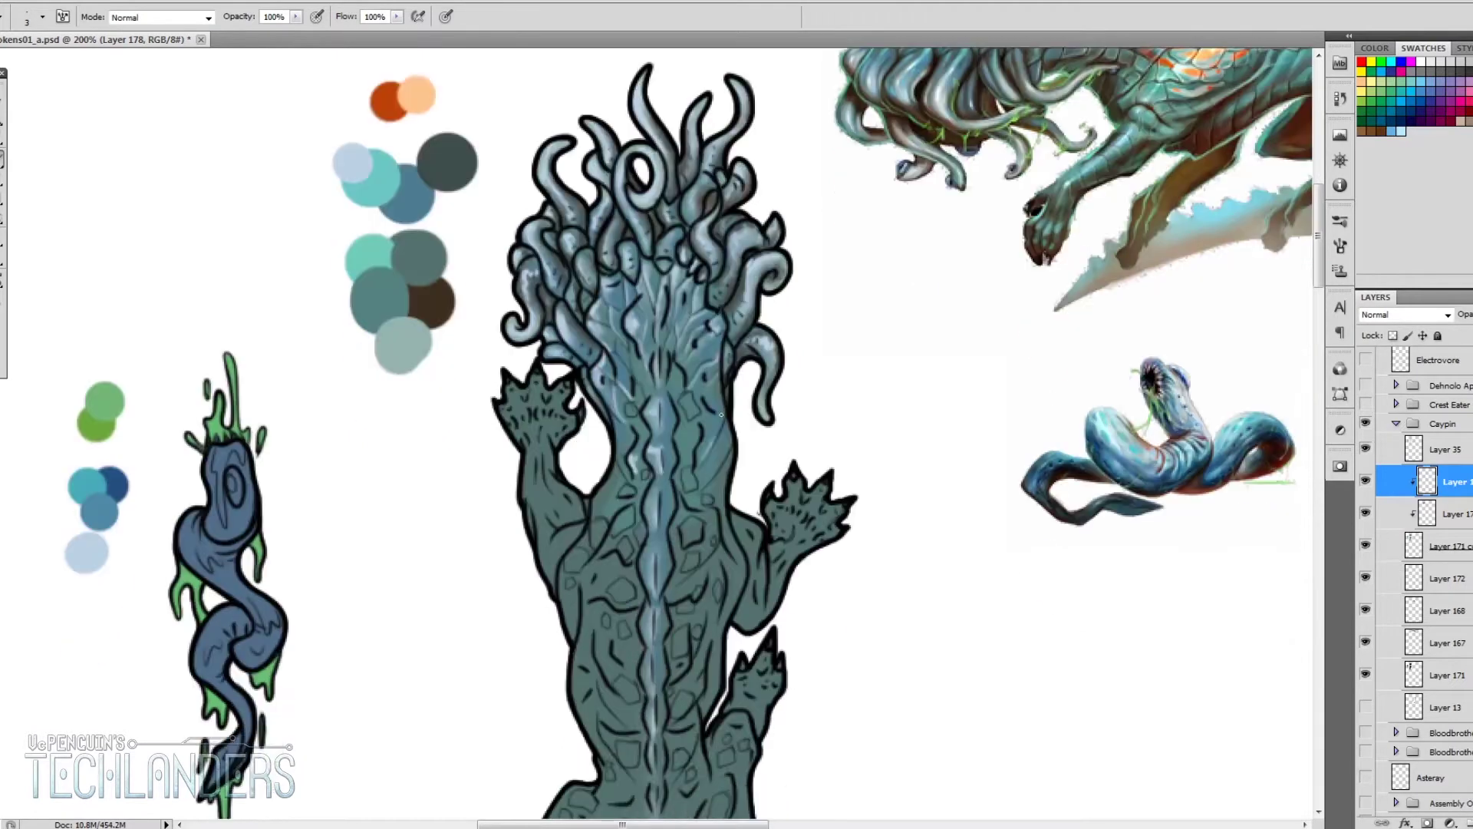
{"action": "left_click_drag", "start_coordinate": [705, 430], "coordinate": [725, 480]}
{"action": "scroll", "coordinate": [594, 497], "scroll_direction": "up", "scroll_amount": 2}
Step: On the shading layer below, paint dark shadows over the paws, limbs and body edges with a 9 px brush
{"action": "scroll", "coordinate": [691, 460], "scroll_direction": "down", "scroll_amount": 7}
{"action": "key", "text": "alt+bracketleft"}
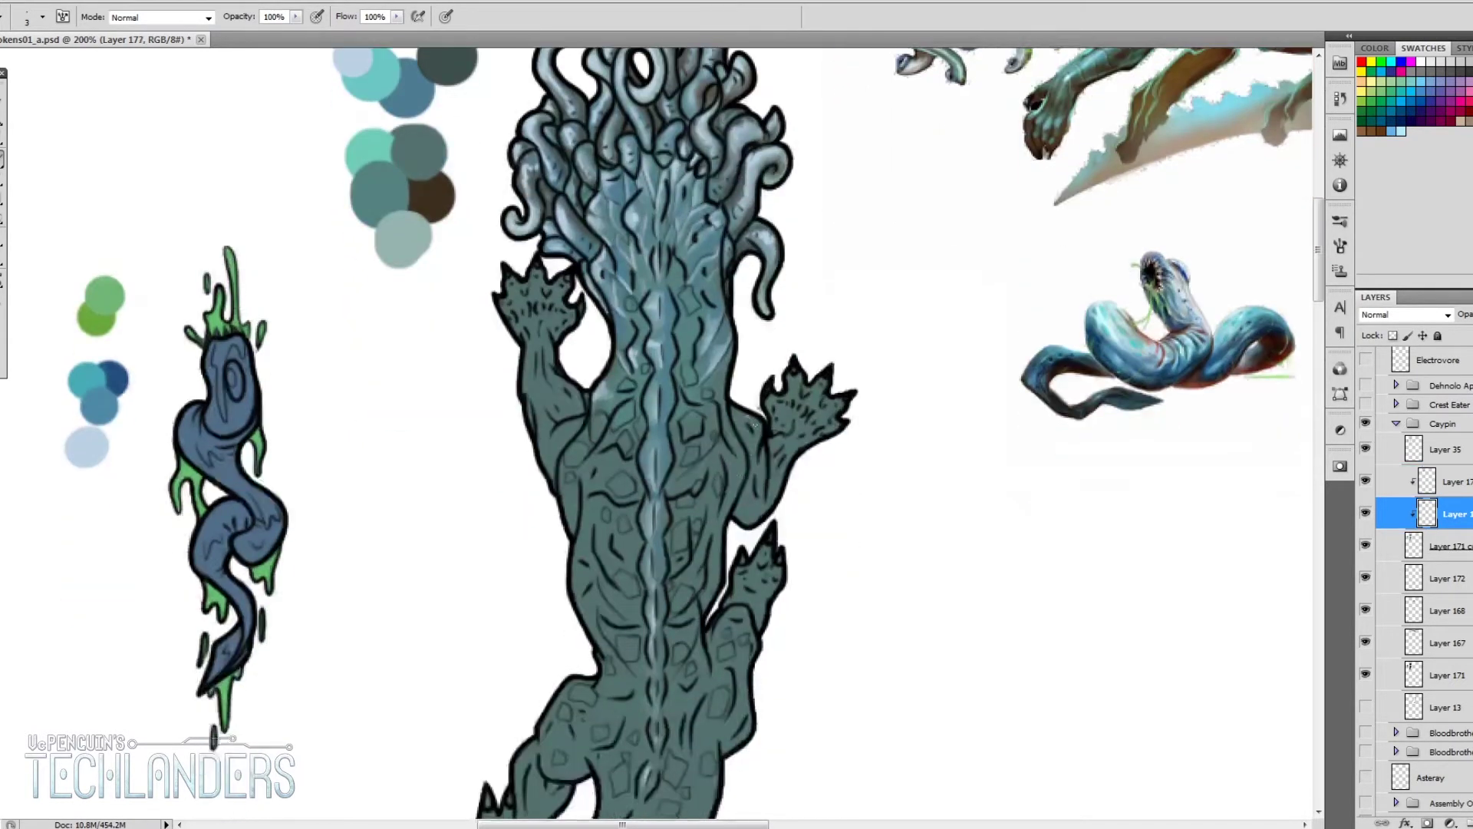
{"action": "right_click", "coordinate": [744, 426]}
{"action": "key", "text": "Return"}
{"action": "scroll", "coordinate": [722, 330], "scroll_direction": "down", "scroll_amount": 5}
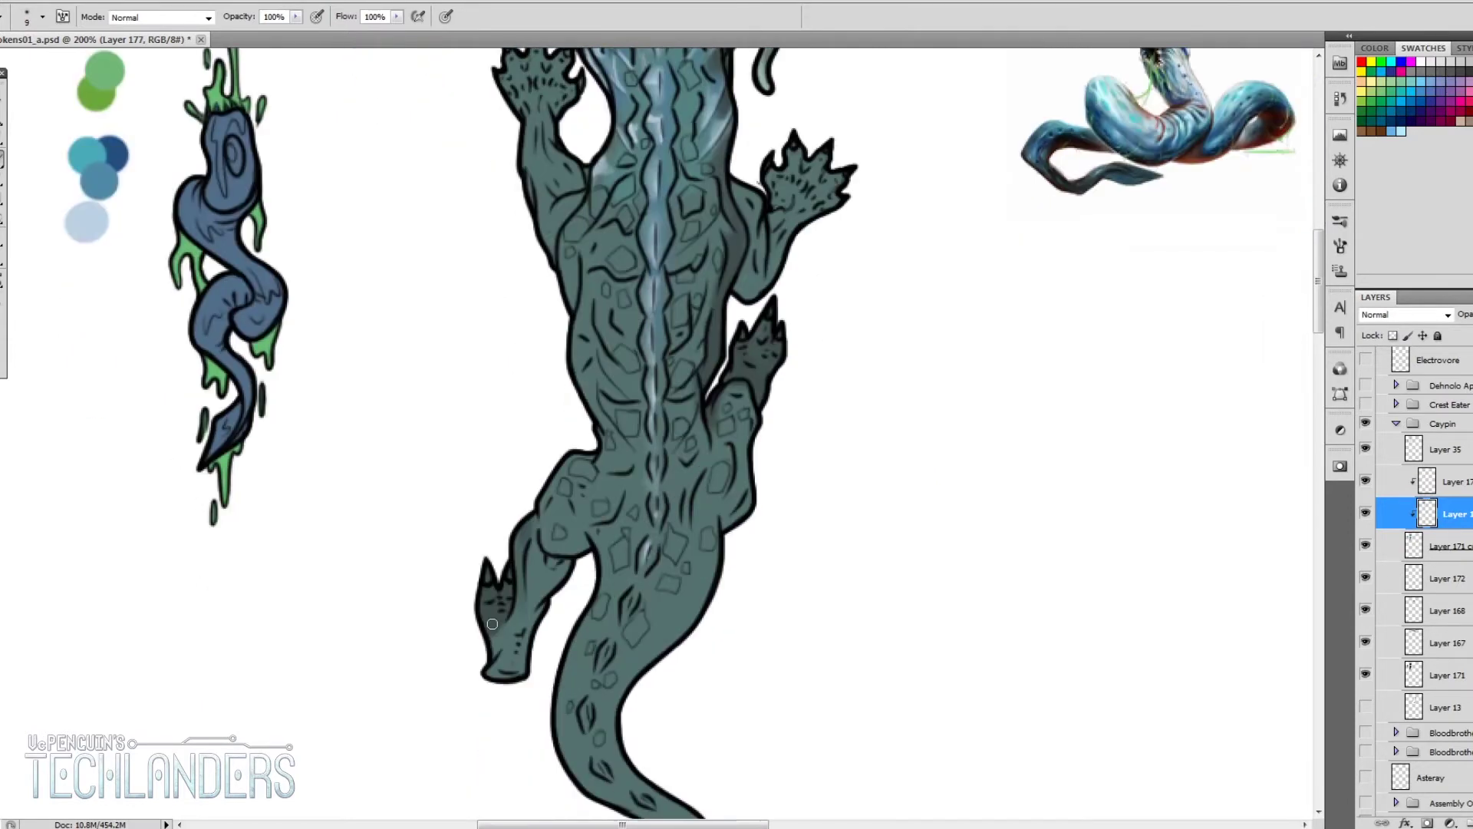
{"action": "mouse_move", "coordinate": [697, 394]}
{"action": "left_mouse_down"}
{"action": "mouse_move", "coordinate": [583, 322]}
{"action": "mouse_move", "coordinate": [564, 238]}
{"action": "mouse_move", "coordinate": [791, 191]}
{"action": "left_mouse_up"}
{"action": "scroll", "coordinate": [569, 355], "scroll_direction": "up", "scroll_amount": 7}
{"action": "mouse_move", "coordinate": [570, 356]}
{"action": "left_mouse_down"}
{"action": "mouse_move", "coordinate": [558, 457]}
{"action": "mouse_move", "coordinate": [610, 285]}
{"action": "mouse_move", "coordinate": [714, 201]}
{"action": "left_mouse_up"}
{"action": "scroll", "coordinate": [627, 633], "scroll_direction": "down", "scroll_amount": 1}
{"action": "scroll", "coordinate": [628, 633], "scroll_direction": "down", "scroll_amount": 3}
{"action": "scroll", "coordinate": [644, 614], "scroll_direction": "down", "scroll_amount": 8}
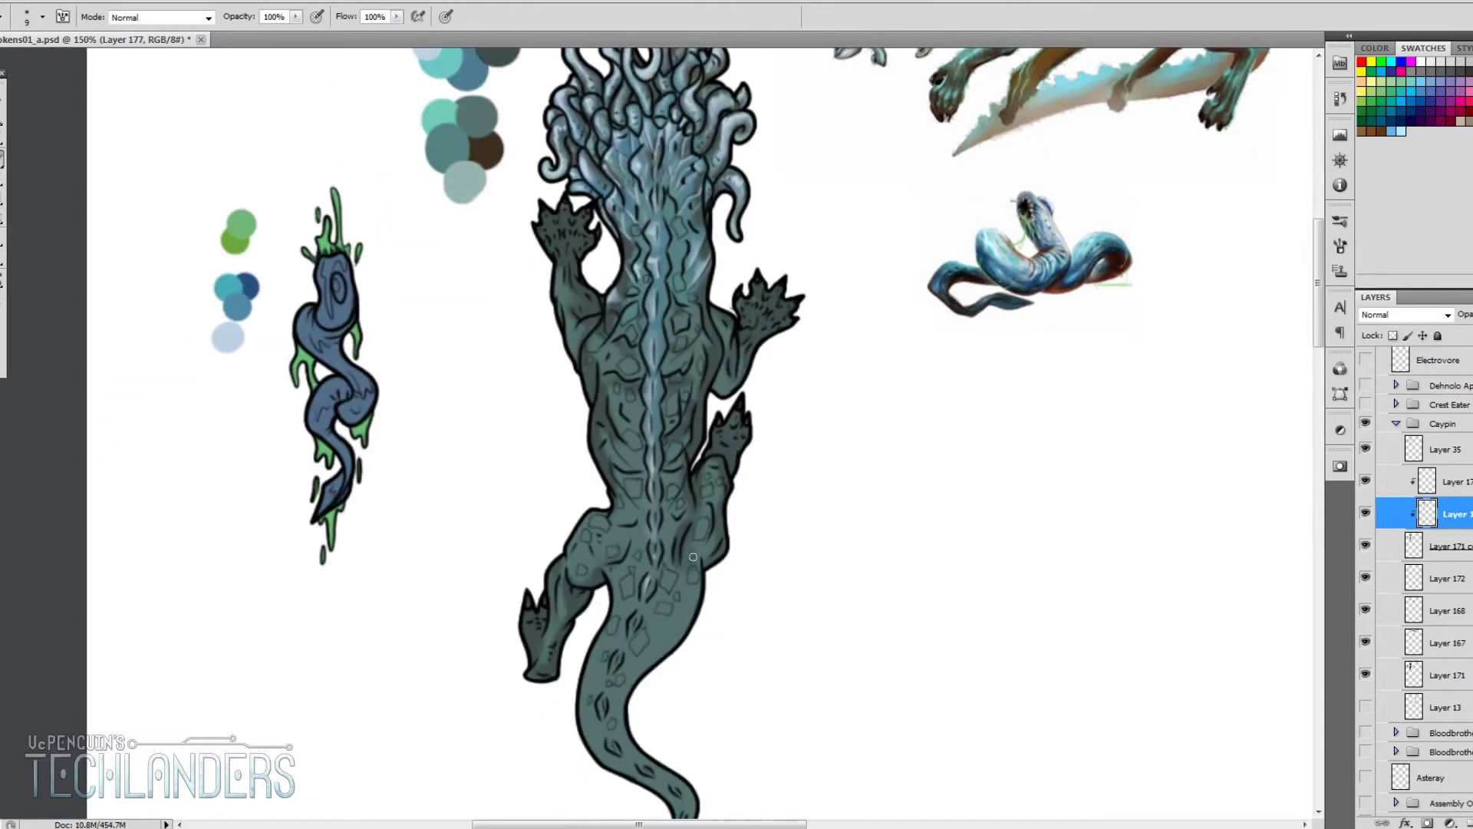
Step: Blend the dark shadows on the body, limbs and tail with a 10 px Smudge tool at 50% strength
{"action": "scroll", "coordinate": [657, 593], "scroll_direction": "up", "scroll_amount": 3}
{"action": "key", "text": "r"}
{"action": "right_click", "coordinate": [641, 331]}
{"action": "key", "text": "Escape"}
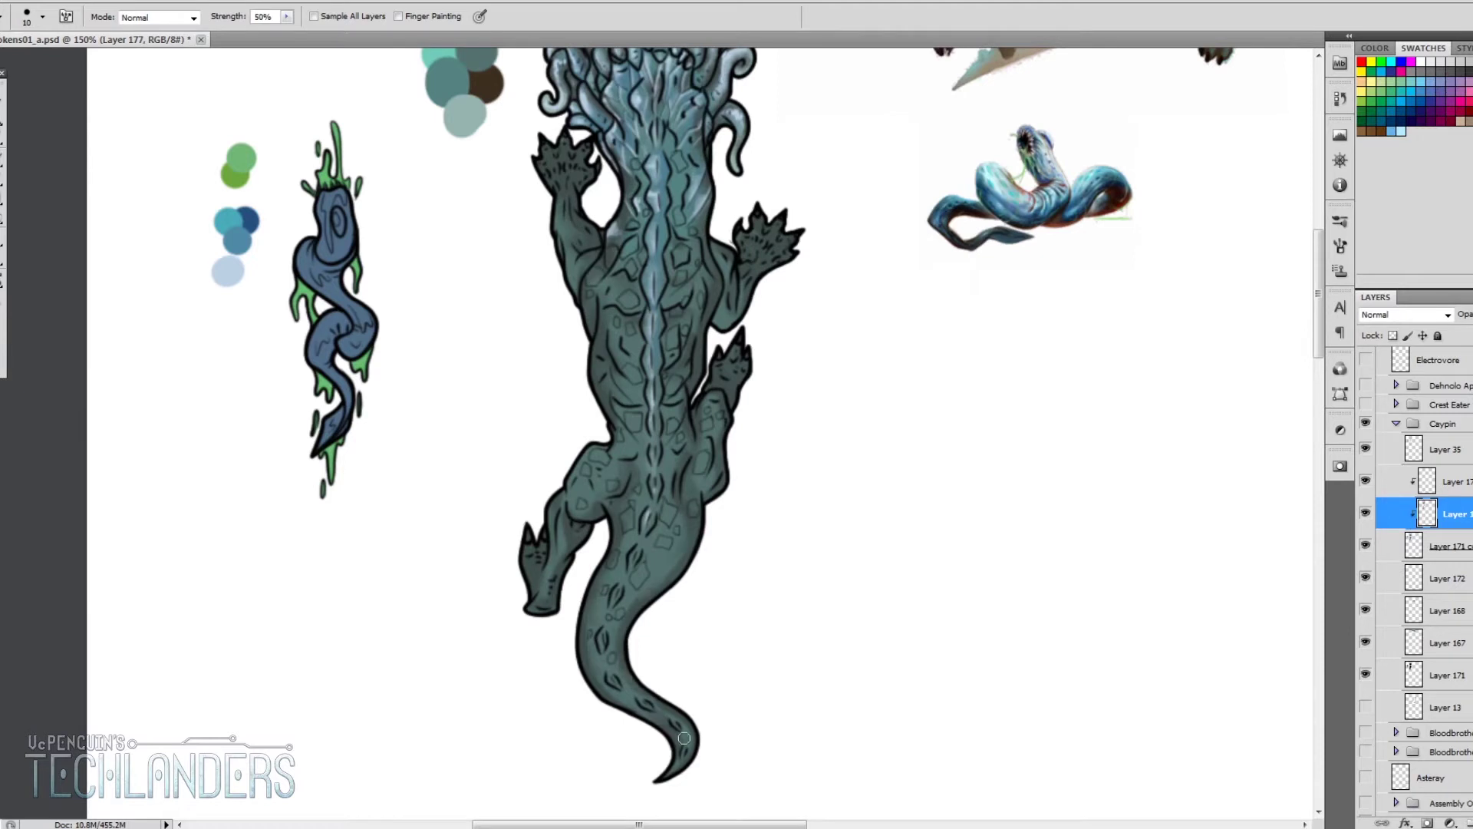
{"action": "scroll", "coordinate": [550, 576], "scroll_direction": "up", "scroll_amount": 3}
{"action": "scroll", "coordinate": [550, 576], "scroll_direction": "down", "scroll_amount": 1}
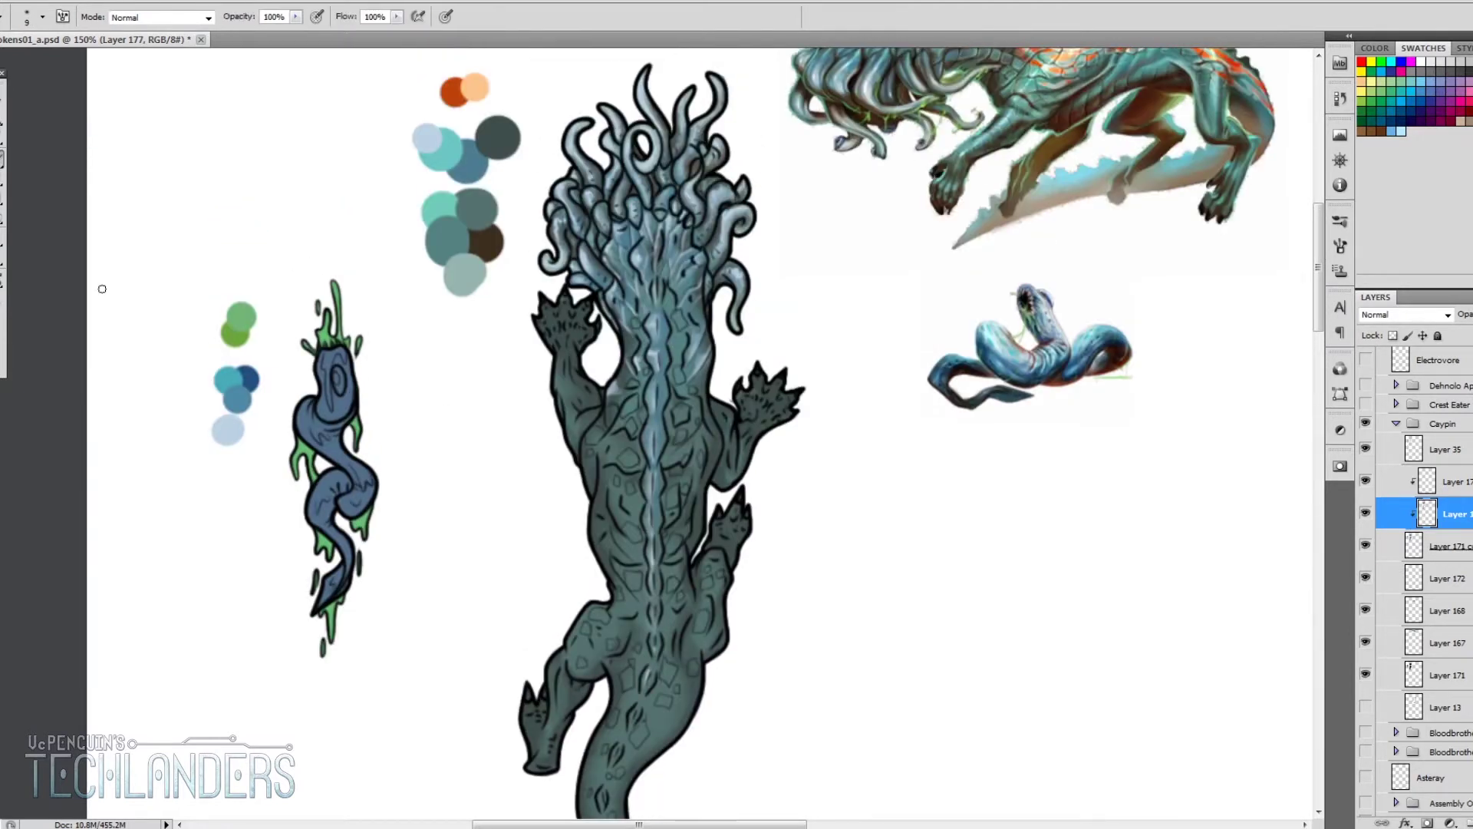
Step: Paint teal highlights on the creature's neck, shoulders and upper back
{"action": "scroll", "coordinate": [726, 246], "scroll_direction": "up", "scroll_amount": 2}
{"action": "key", "text": "b"}
{"action": "mouse_move", "coordinate": [725, 223]}
{"action": "left_mouse_down"}
{"action": "mouse_move", "coordinate": [695, 292]}
{"action": "mouse_move", "coordinate": [694, 361]}
{"action": "left_mouse_up"}
{"action": "mouse_move", "coordinate": [641, 261]}
{"action": "left_mouse_down"}
{"action": "mouse_move", "coordinate": [664, 468]}
{"action": "mouse_move", "coordinate": [622, 445]}
{"action": "mouse_move", "coordinate": [714, 430]}
{"action": "left_mouse_up"}
{"action": "mouse_move", "coordinate": [710, 484]}
{"action": "left_mouse_down"}
{"action": "mouse_move", "coordinate": [629, 499]}
{"action": "mouse_move", "coordinate": [587, 419]}
{"action": "mouse_move", "coordinate": [584, 476]}
{"action": "left_mouse_up"}
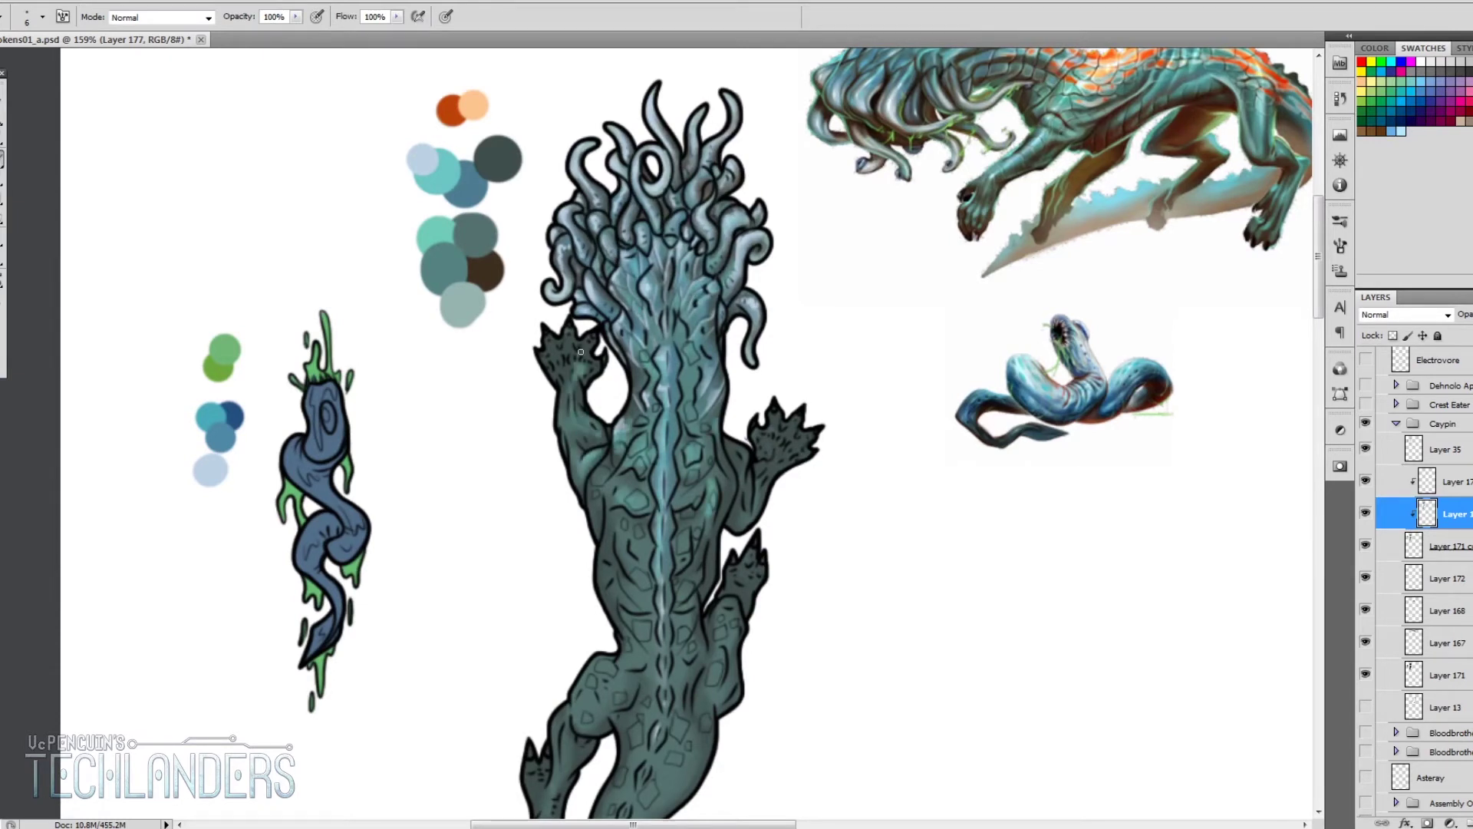
Step: Paint teal highlights on the right foreleg, hind legs and the muscles of the back with a 6 px brush
{"action": "left_click_drag", "start_coordinate": [772, 435], "coordinate": [795, 422]}
{"action": "left_click_drag", "start_coordinate": [764, 483], "coordinate": [737, 449]}
{"action": "left_click_drag", "start_coordinate": [725, 606], "coordinate": [713, 706]}
{"action": "left_click_drag", "start_coordinate": [583, 717], "coordinate": [622, 683]}
{"action": "mouse_move", "coordinate": [637, 606]}
{"action": "left_mouse_down"}
{"action": "mouse_move", "coordinate": [627, 559]}
{"action": "mouse_move", "coordinate": [644, 537]}
{"action": "left_mouse_up"}
{"action": "mouse_move", "coordinate": [691, 529]}
{"action": "left_mouse_down"}
{"action": "mouse_move", "coordinate": [687, 607]}
{"action": "mouse_move", "coordinate": [637, 660]}
{"action": "left_mouse_up"}
{"action": "left_click_drag", "start_coordinate": [687, 617], "coordinate": [675, 652]}
{"action": "scroll", "coordinate": [635, 661], "scroll_direction": "down", "scroll_amount": 2}
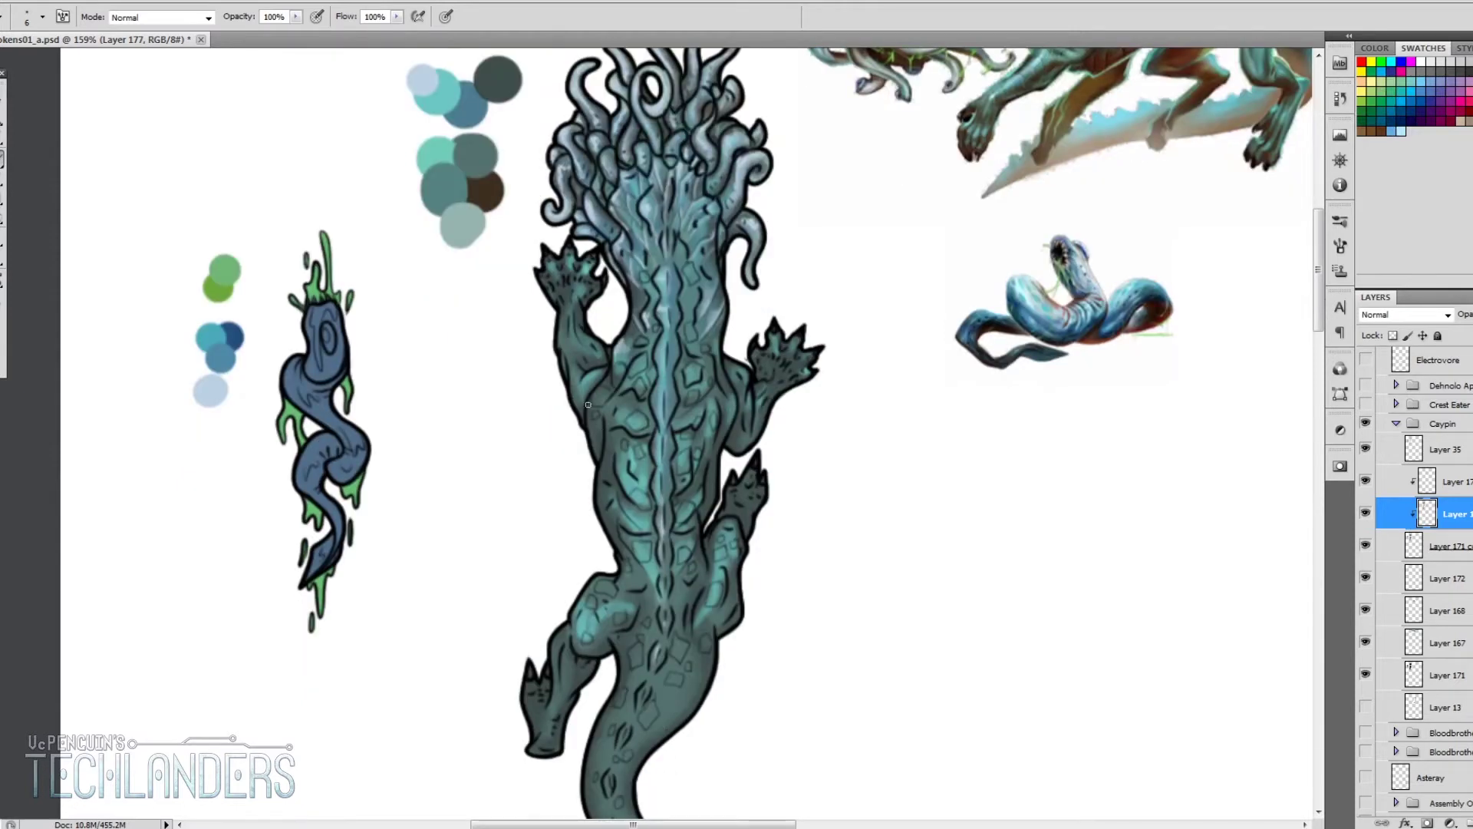
Step: Blend the teal highlights into the body with a 10 px Smudge tool at 50% strength
{"action": "scroll", "coordinate": [636, 660], "scroll_direction": "down", "scroll_amount": 2}
{"action": "scroll", "coordinate": [470, 514], "scroll_direction": "down", "scroll_amount": 3}
{"action": "key", "text": "r"}
{"action": "scroll", "coordinate": [662, 535], "scroll_direction": "up", "scroll_amount": 2}
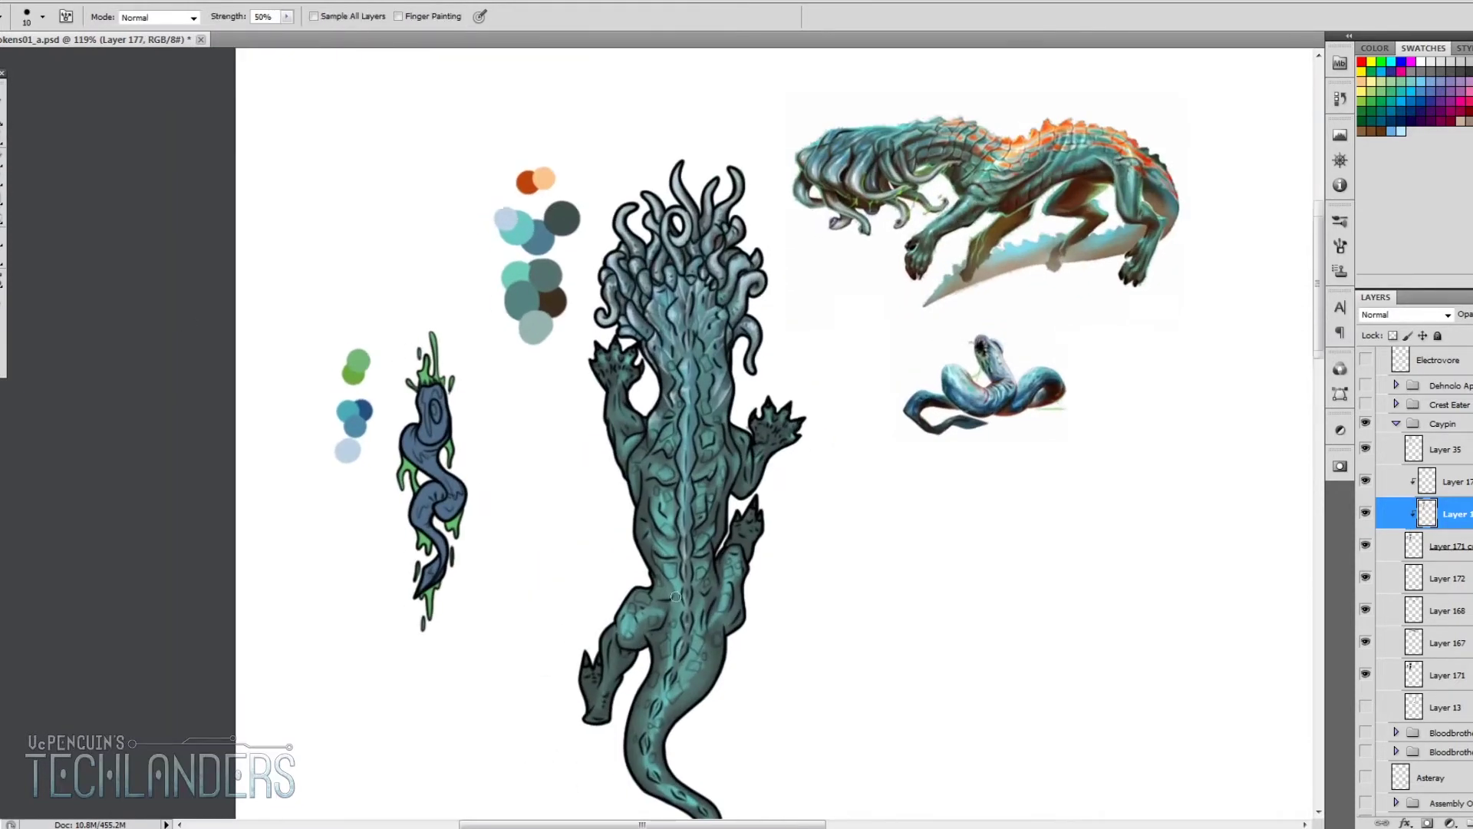
Step: Add more teal accents to the shoulders, forelegs, paws and hind legs with a 6 px brush
{"action": "key", "text": "b"}
{"action": "scroll", "coordinate": [711, 438], "scroll_direction": "up", "scroll_amount": 1}
{"action": "left_click_drag", "start_coordinate": [676, 388], "coordinate": [645, 430]}
{"action": "mouse_move", "coordinate": [605, 576]}
{"action": "left_mouse_down"}
{"action": "mouse_move", "coordinate": [591, 624]}
{"action": "mouse_move", "coordinate": [596, 603]}
{"action": "left_mouse_up"}
{"action": "left_click_drag", "start_coordinate": [756, 448], "coordinate": [741, 480]}
{"action": "left_click_drag", "start_coordinate": [765, 359], "coordinate": [779, 376]}
{"action": "left_click_drag", "start_coordinate": [614, 297], "coordinate": [645, 379]}
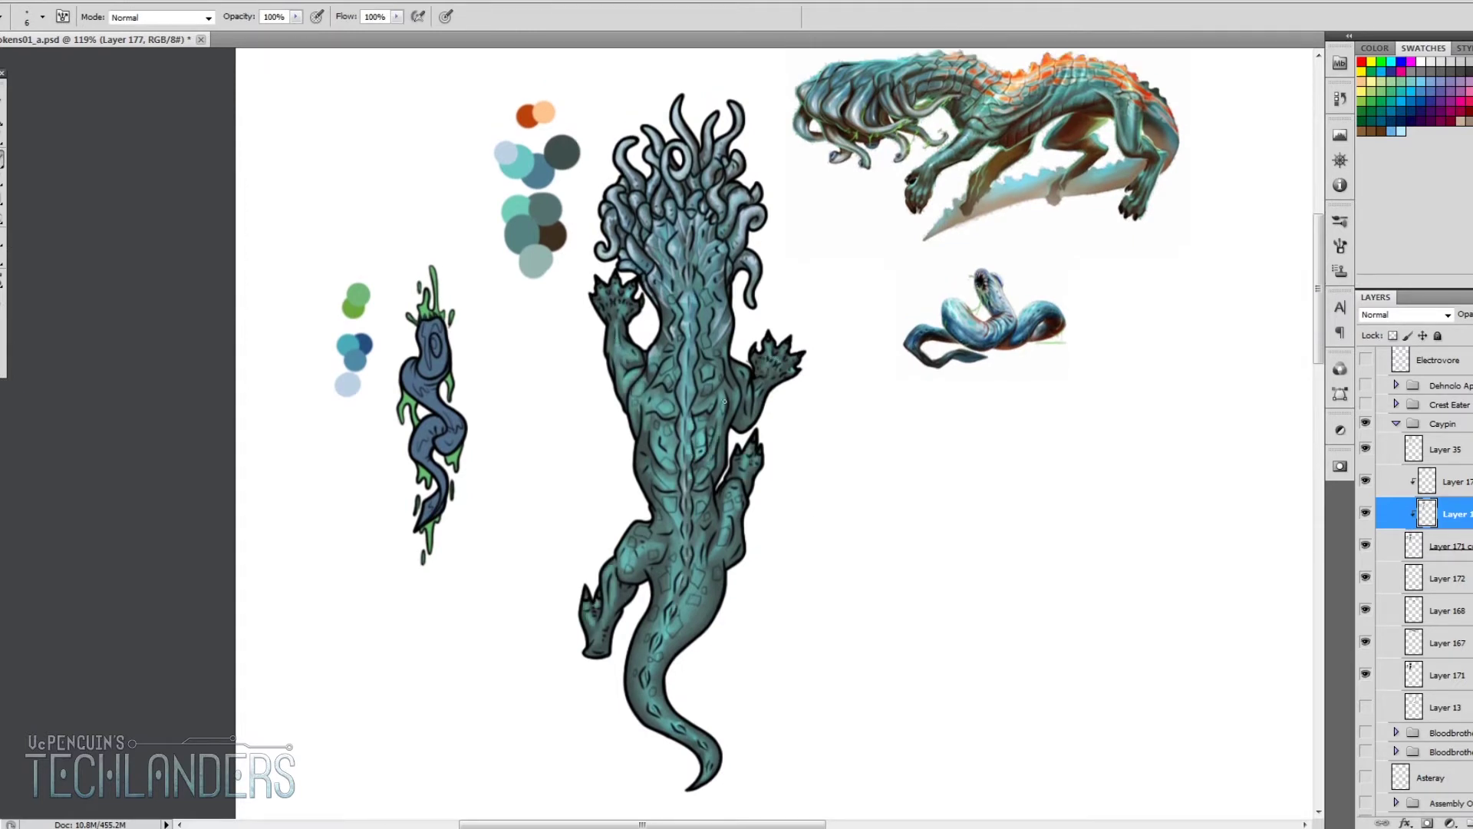
Step: On the upper highlight layer, paint fine pale highlights along the creature's spine with a 2 px brush
{"action": "scroll", "coordinate": [655, 445], "scroll_direction": "up", "scroll_amount": 3}
{"action": "key", "text": "alt+bracketright"}
{"action": "key", "text": "bracketleft"}
{"action": "key", "text": "bracketleft"}
{"action": "key", "text": "bracketleft"}
{"action": "key", "text": "bracketleft"}
{"action": "right_click", "coordinate": [752, 380]}
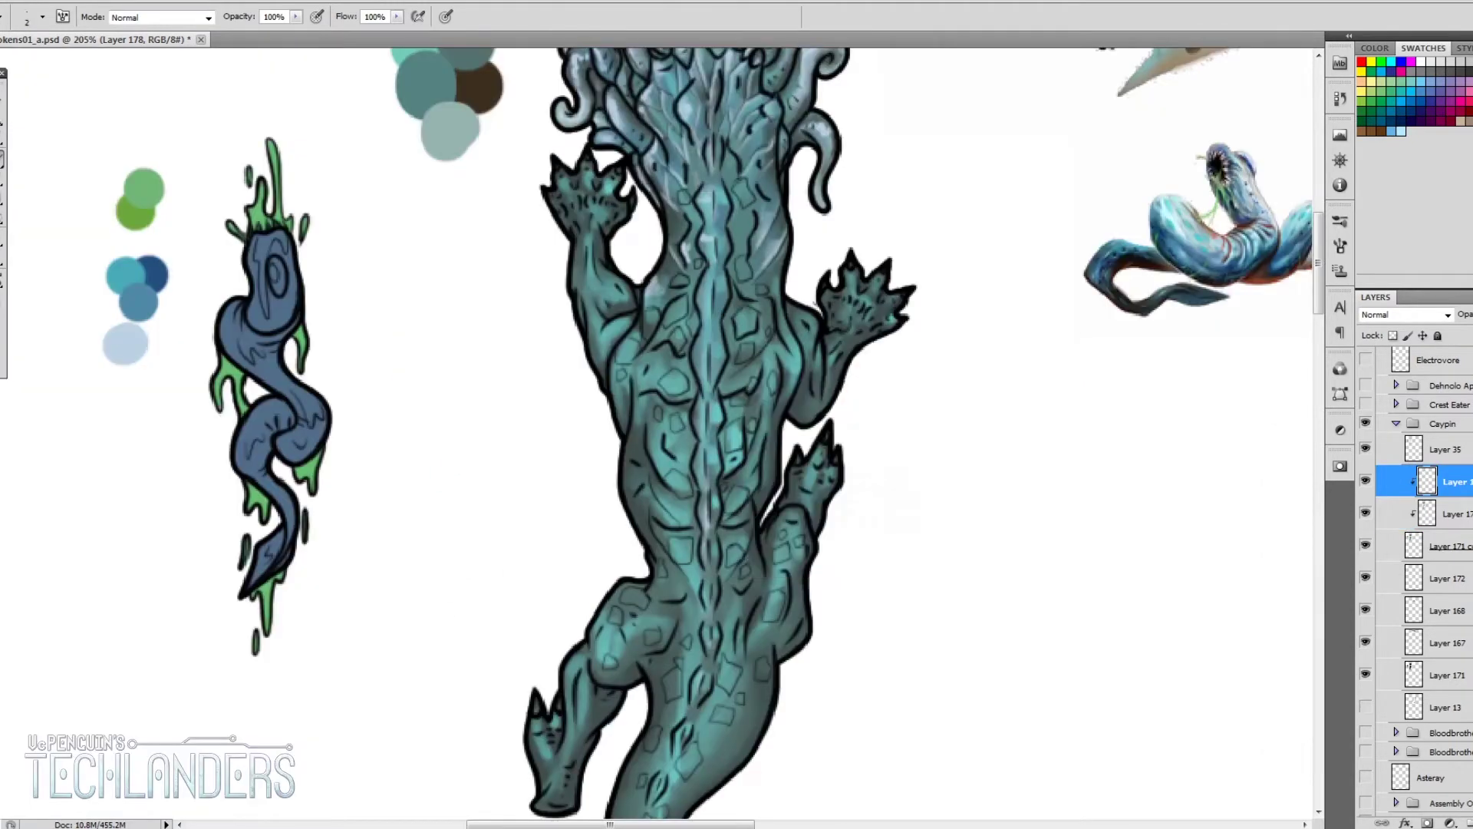
{"action": "key", "text": "Return"}
{"action": "scroll", "coordinate": [705, 376], "scroll_direction": "up", "scroll_amount": 2}
{"action": "left_click_drag", "start_coordinate": [701, 543], "coordinate": [703, 591]}
{"action": "scroll", "coordinate": [705, 219], "scroll_direction": "down", "scroll_amount": 2}
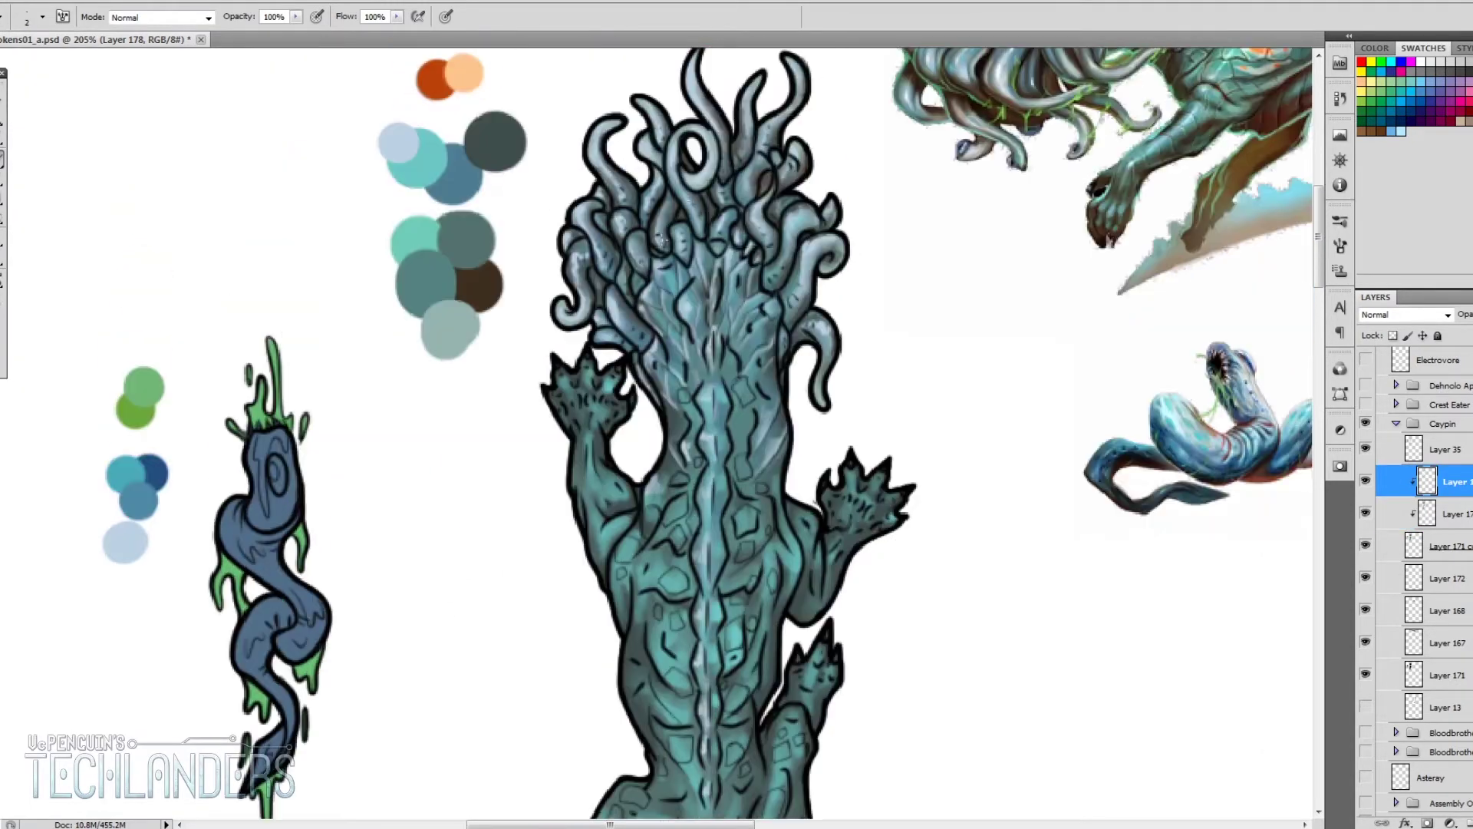
Step: Paint fine pale highlights on the creature's left foreleg and paw
{"action": "scroll", "coordinate": [601, 304], "scroll_direction": "up", "scroll_amount": 2}
{"action": "left_click_drag", "start_coordinate": [588, 365], "coordinate": [610, 459]}
{"action": "left_click_drag", "start_coordinate": [577, 372], "coordinate": [572, 310]}
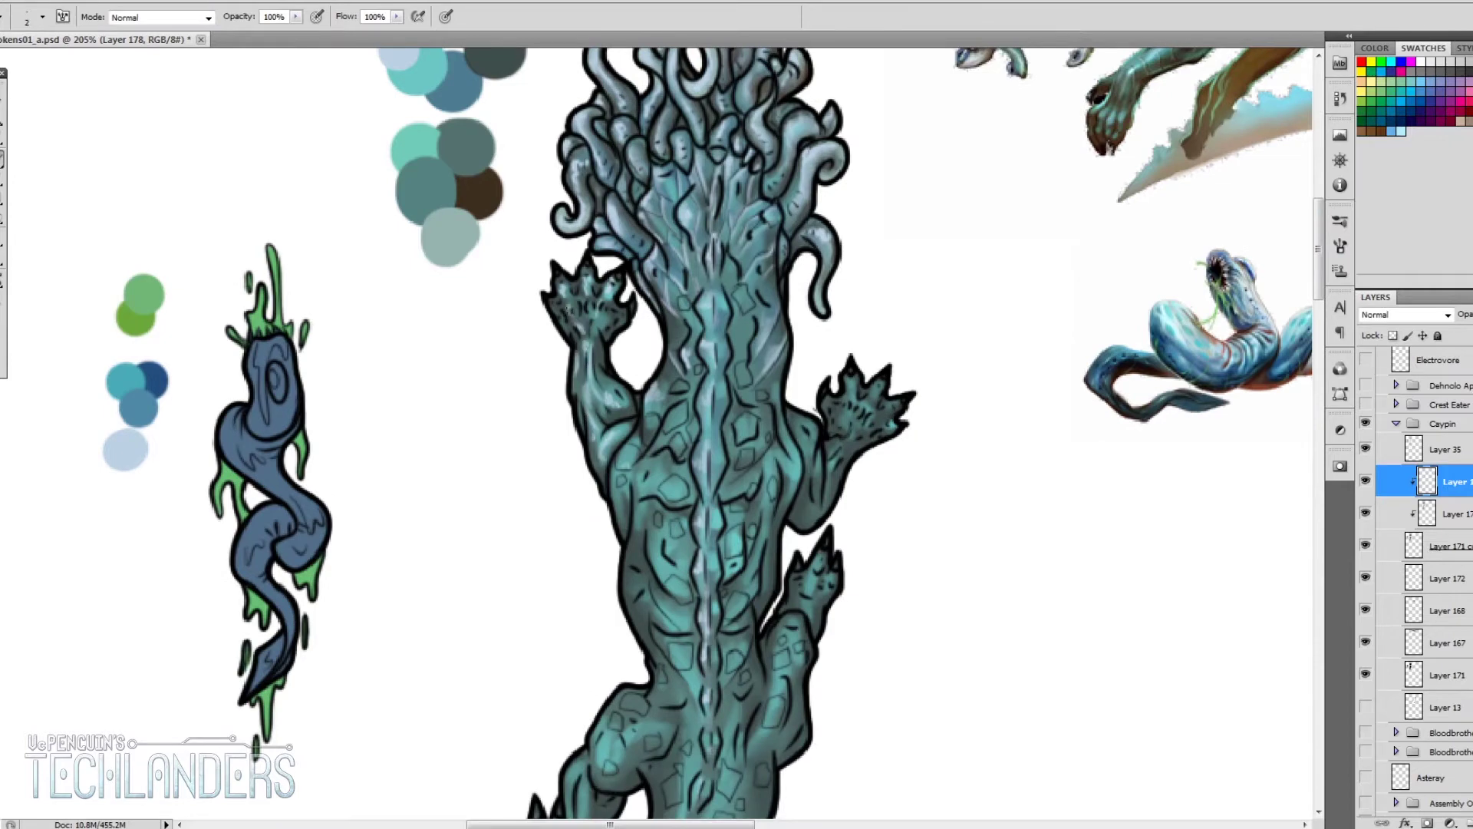
Step: Paint fine pale highlights on the right foreleg and along the torso, and blend them with a 7 px Smudge tool at 50% strength
{"action": "mouse_move", "coordinate": [847, 407]}
{"action": "left_mouse_down"}
{"action": "mouse_move", "coordinate": [829, 503]}
{"action": "mouse_move", "coordinate": [802, 491]}
{"action": "mouse_move", "coordinate": [798, 526]}
{"action": "left_mouse_up"}
{"action": "left_click_drag", "start_coordinate": [627, 453], "coordinate": [620, 522]}
{"action": "scroll", "coordinate": [625, 551], "scroll_direction": "down", "scroll_amount": 3}
{"action": "key", "text": "r"}
{"action": "scroll", "coordinate": [606, 229], "scroll_direction": "up", "scroll_amount": 1}
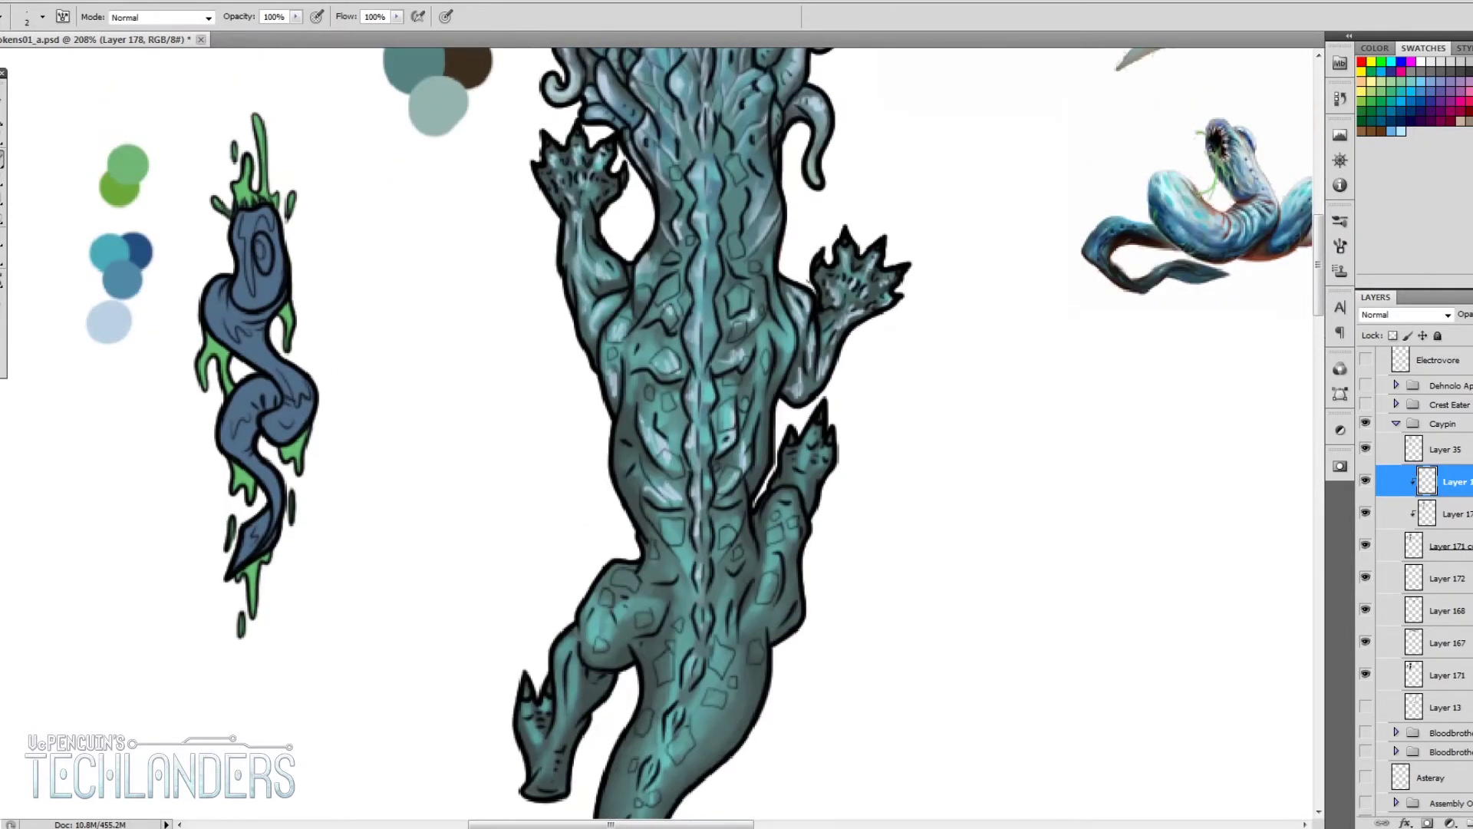
{"action": "scroll", "coordinate": [668, 441], "scroll_direction": "up", "scroll_amount": 1}
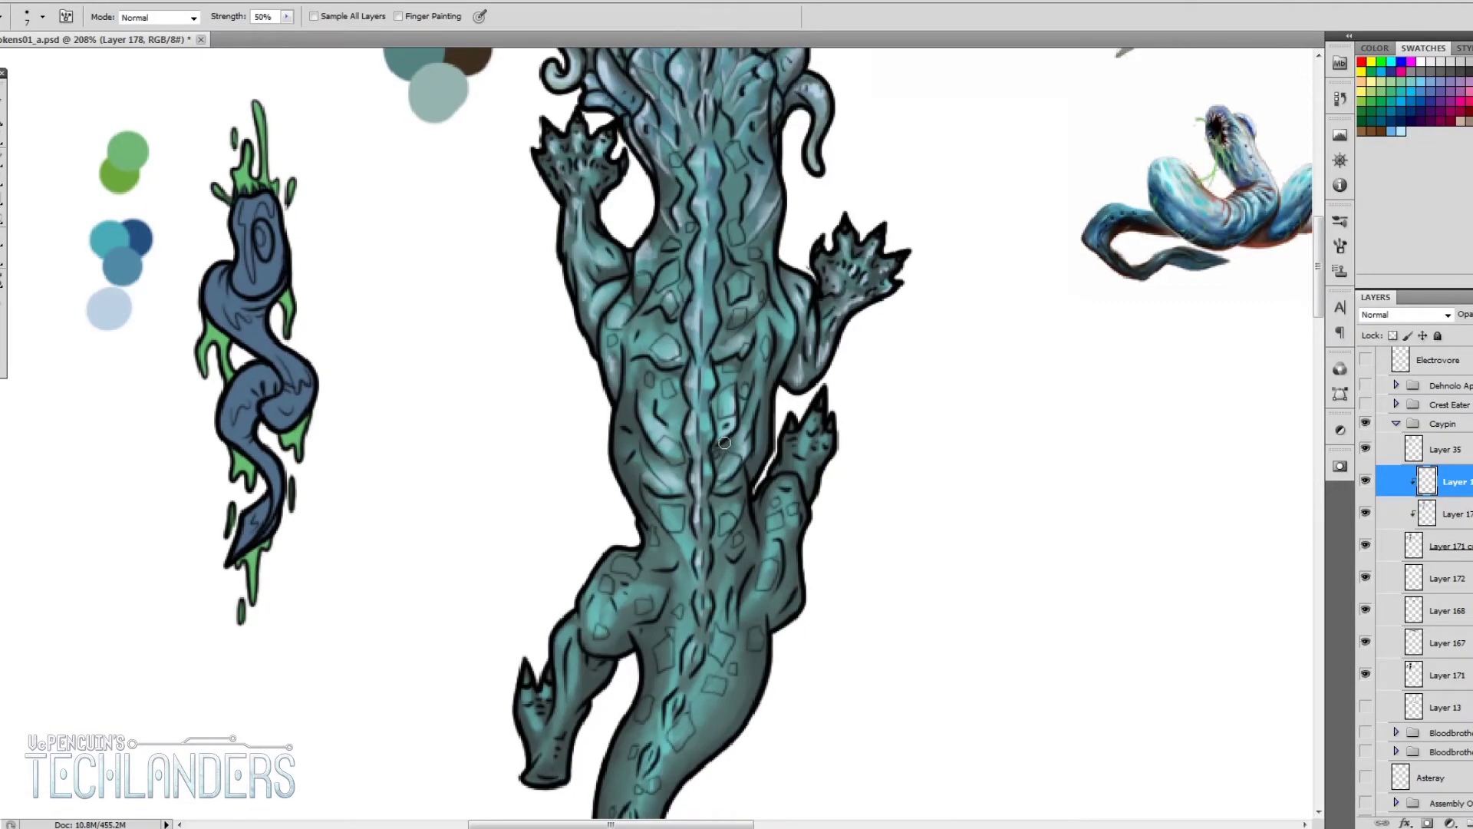
{"action": "scroll", "coordinate": [724, 443], "scroll_direction": "down", "scroll_amount": 4}
{"action": "scroll", "coordinate": [767, 438], "scroll_direction": "up", "scroll_amount": 5}
Step: Paint fine pale highlights on the right foreleg, both hind legs and the hind paws with a 2 px brush
{"action": "key", "text": "b"}
{"action": "left_click_drag", "start_coordinate": [794, 410], "coordinate": [782, 449]}
{"action": "left_click_drag", "start_coordinate": [852, 378], "coordinate": [844, 422]}
{"action": "left_click_drag", "start_coordinate": [848, 411], "coordinate": [817, 514]}
{"action": "left_click_drag", "start_coordinate": [888, 307], "coordinate": [873, 392]}
{"action": "left_click_drag", "start_coordinate": [859, 466], "coordinate": [837, 530]}
{"action": "mouse_move", "coordinate": [802, 476]}
{"action": "left_mouse_down"}
{"action": "mouse_move", "coordinate": [774, 529]}
{"action": "mouse_move", "coordinate": [666, 503]}
{"action": "left_mouse_up"}
{"action": "left_click_drag", "start_coordinate": [660, 476], "coordinate": [610, 629]}
{"action": "left_click_drag", "start_coordinate": [600, 548], "coordinate": [575, 702]}
{"action": "left_click_drag", "start_coordinate": [574, 618], "coordinate": [557, 679]}
Step: Smudge the new leg and hip highlights into the teal shading at 50% strength
{"action": "key", "text": "r"}
{"action": "left_click_drag", "start_coordinate": [883, 338], "coordinate": [871, 372]}
{"action": "left_click_drag", "start_coordinate": [668, 472], "coordinate": [637, 507]}
{"action": "left_click_drag", "start_coordinate": [614, 602], "coordinate": [606, 629]}
{"action": "left_click_drag", "start_coordinate": [584, 648], "coordinate": [568, 698]}
{"action": "scroll", "coordinate": [767, 460], "scroll_direction": "down", "scroll_amount": 2}
{"action": "scroll", "coordinate": [767, 460], "scroll_direction": "up", "scroll_amount": 2}
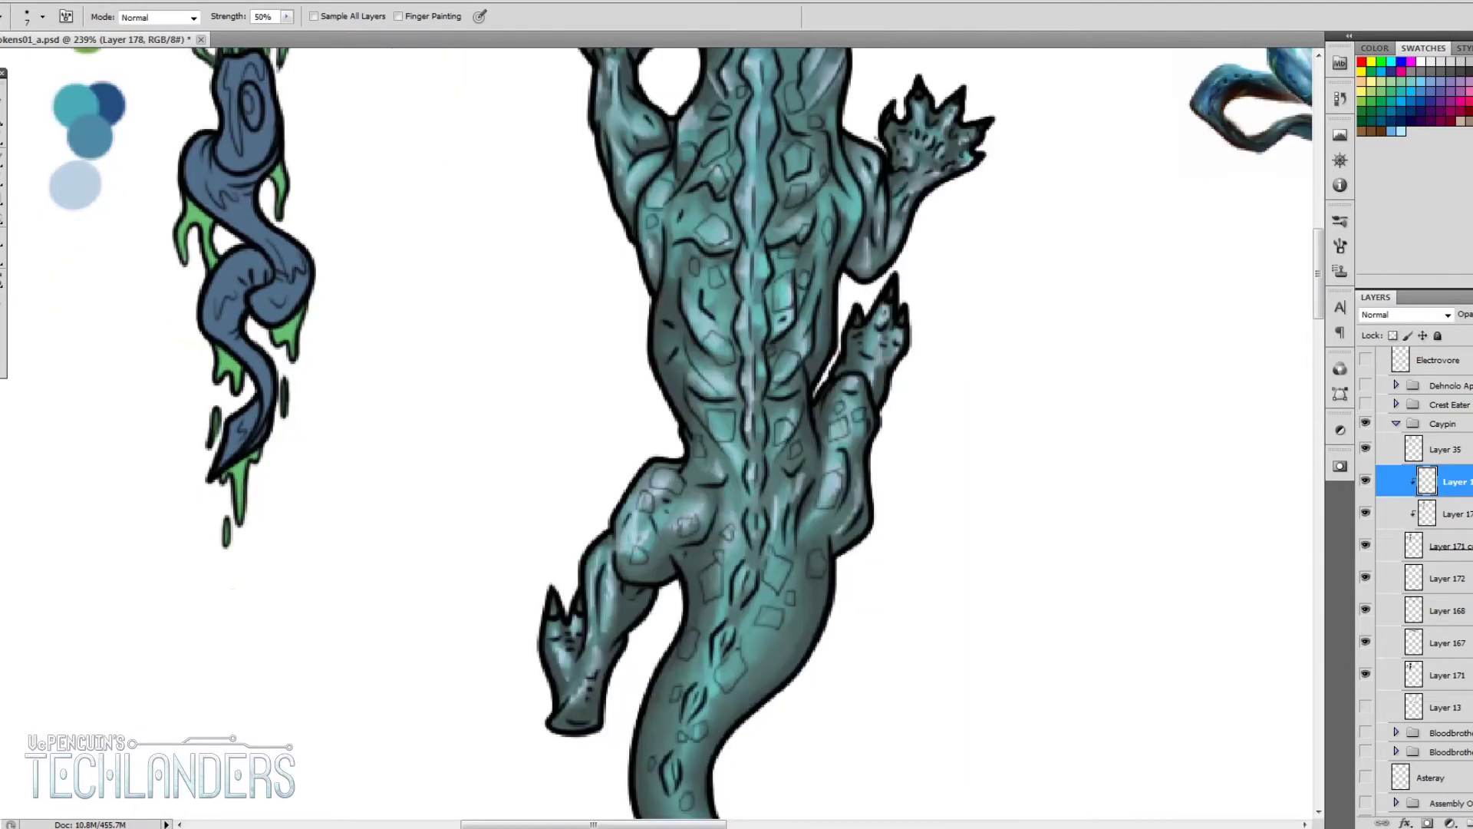
{"action": "scroll", "coordinate": [798, 211], "scroll_direction": "up", "scroll_amount": 3}
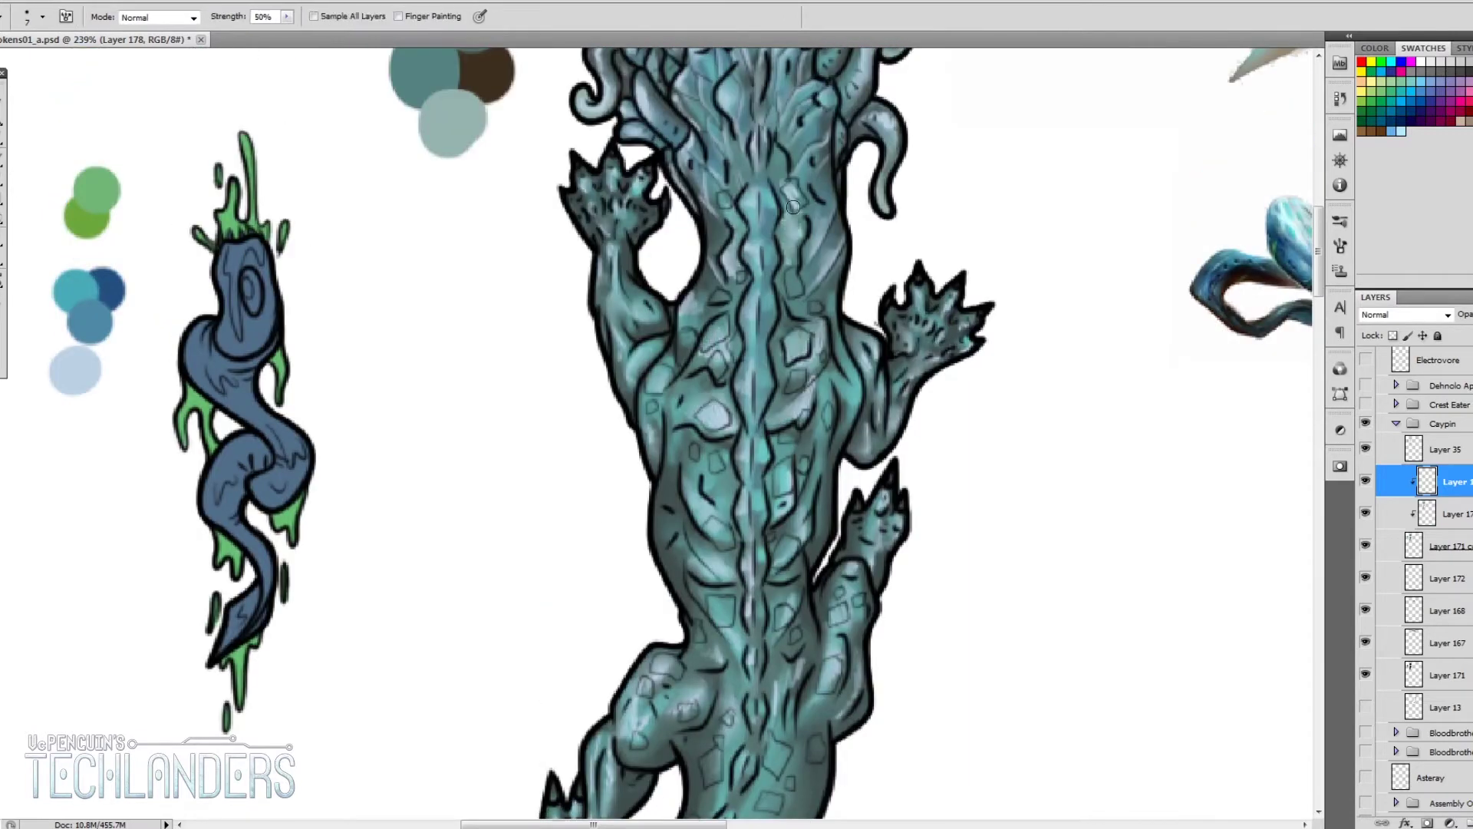
Step: Paint fine pale highlights over the lower back and tail with a 2 px brush and blend them with the Smudge tool
{"action": "scroll", "coordinate": [794, 207], "scroll_direction": "down", "scroll_amount": 3}
{"action": "key", "text": "b"}
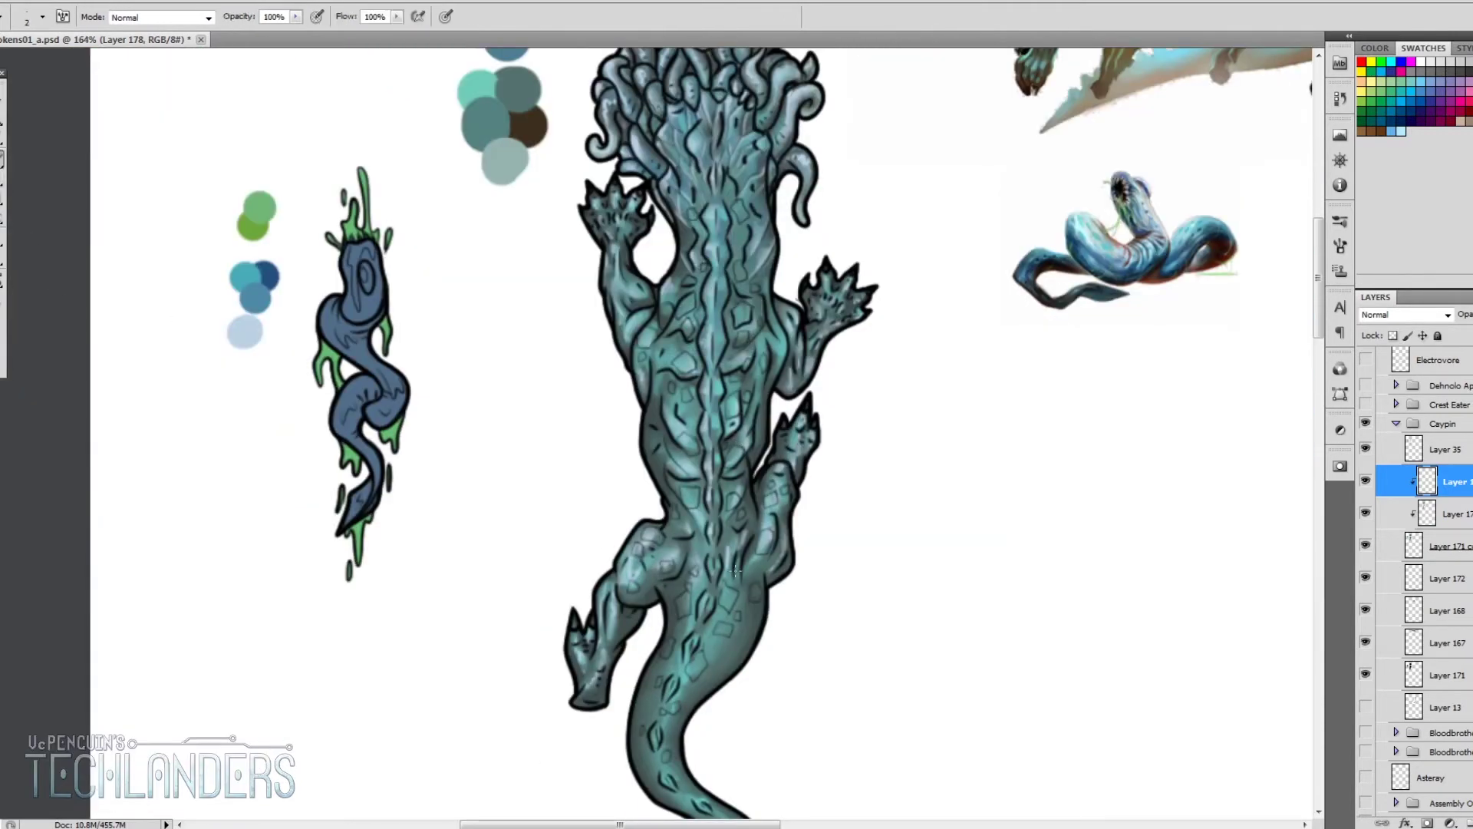
{"action": "left_click_drag", "start_coordinate": [717, 612], "coordinate": [672, 660]}
{"action": "scroll", "coordinate": [663, 591], "scroll_direction": "down", "scroll_amount": 3}
{"action": "key", "text": "r"}
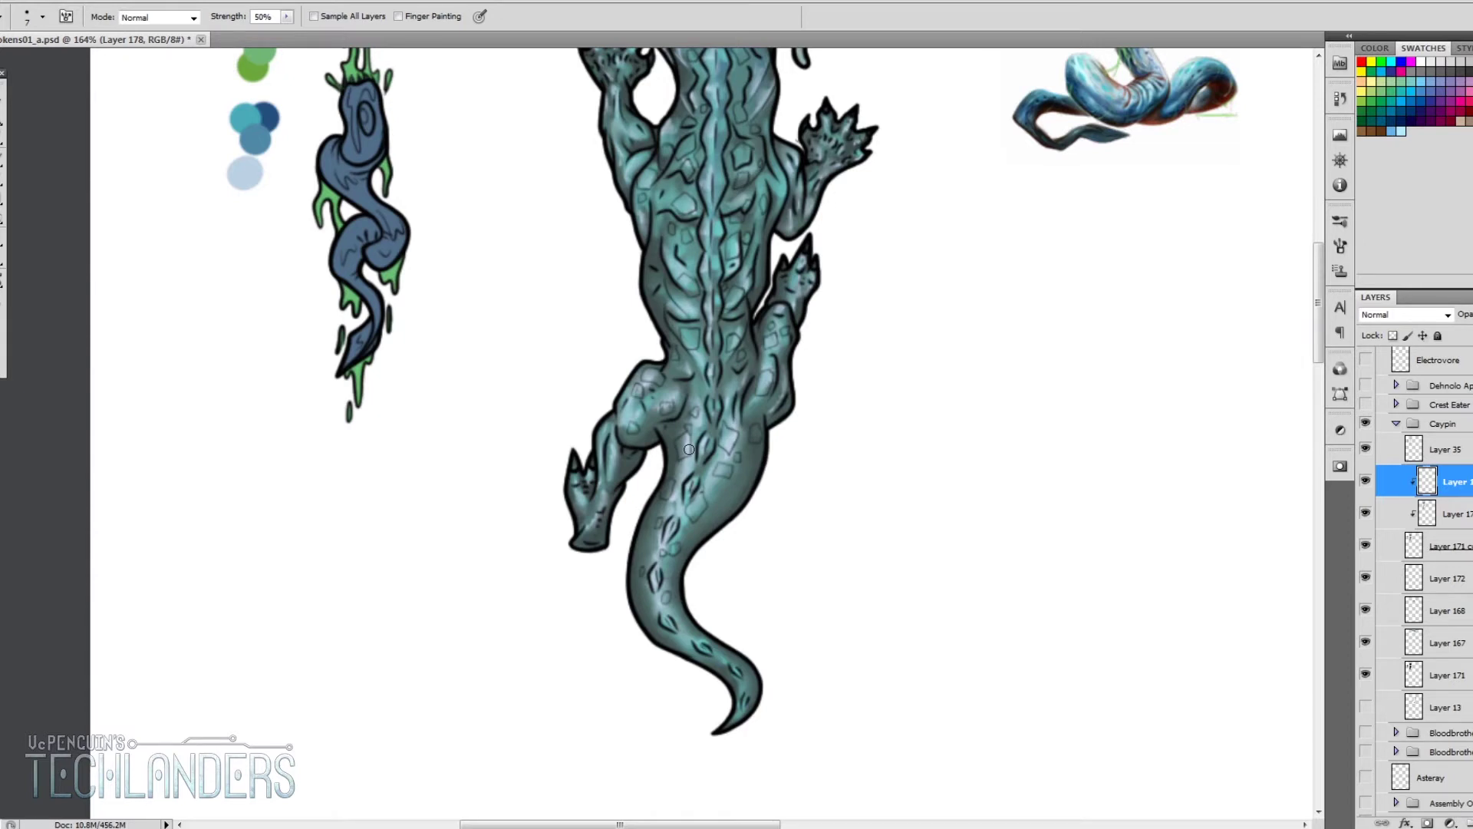
{"action": "scroll", "coordinate": [164, 279], "scroll_direction": "down", "scroll_amount": 1}
{"action": "scroll", "coordinate": [164, 279], "scroll_direction": "up", "scroll_amount": 3}
Step: Brighten the scales on the shoulders and back with small brushes of 5 and 3 px, smudging the strokes
{"action": "key", "text": "b"}
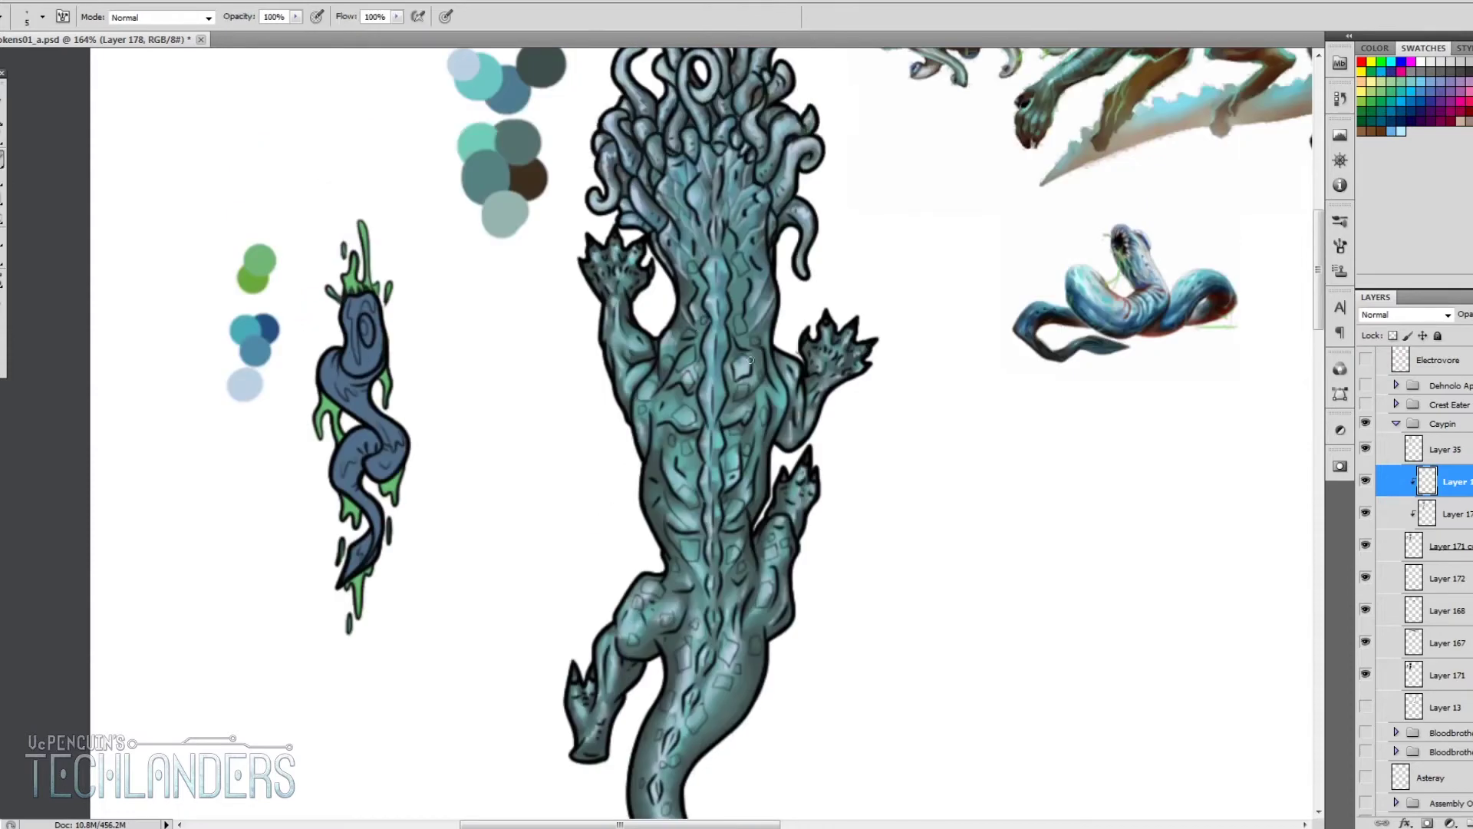
{"action": "key", "text": "r"}
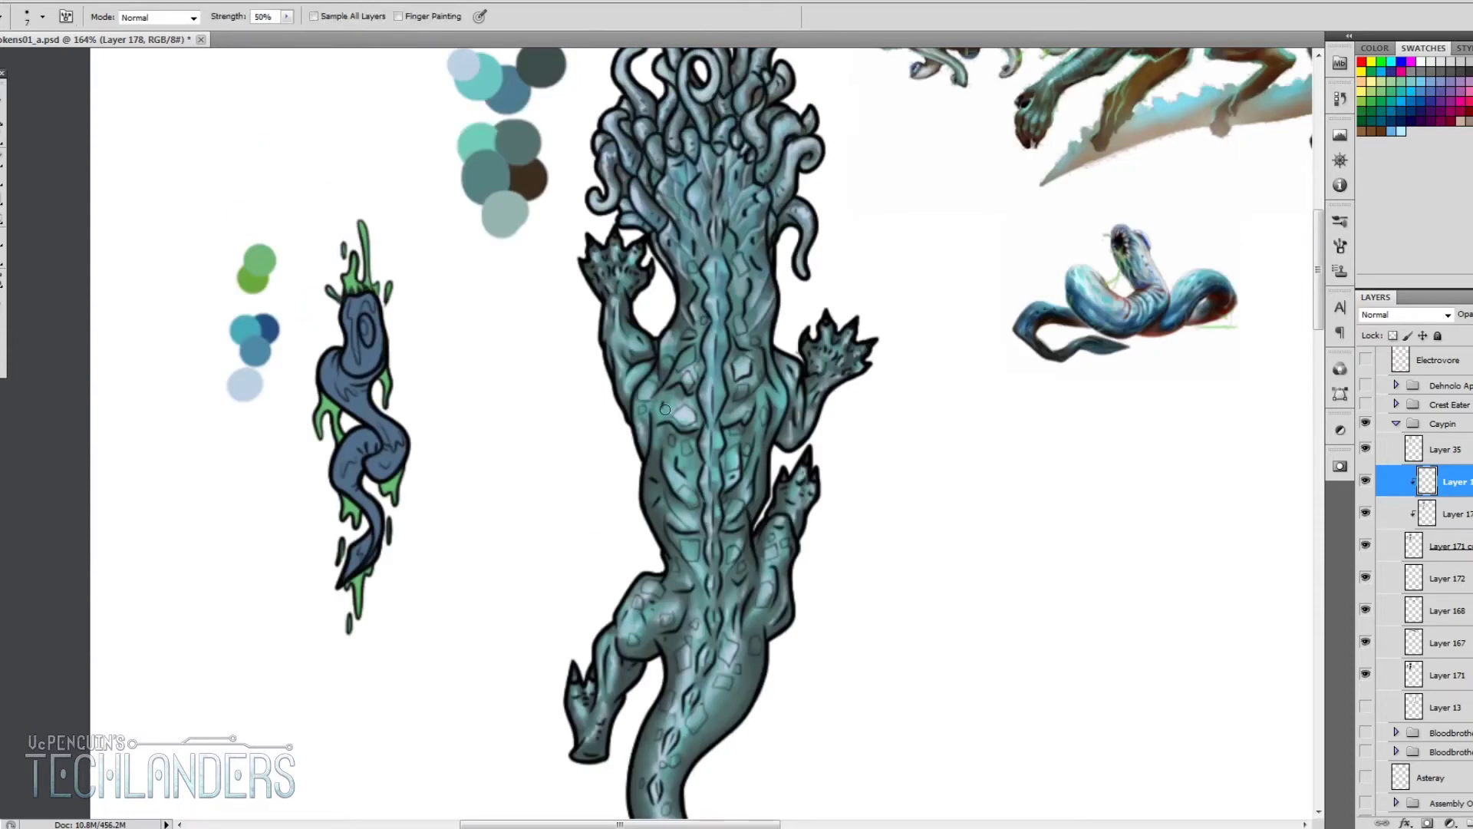
{"action": "scroll", "coordinate": [678, 493], "scroll_direction": "up", "scroll_amount": 5}
{"action": "key", "text": "b"}
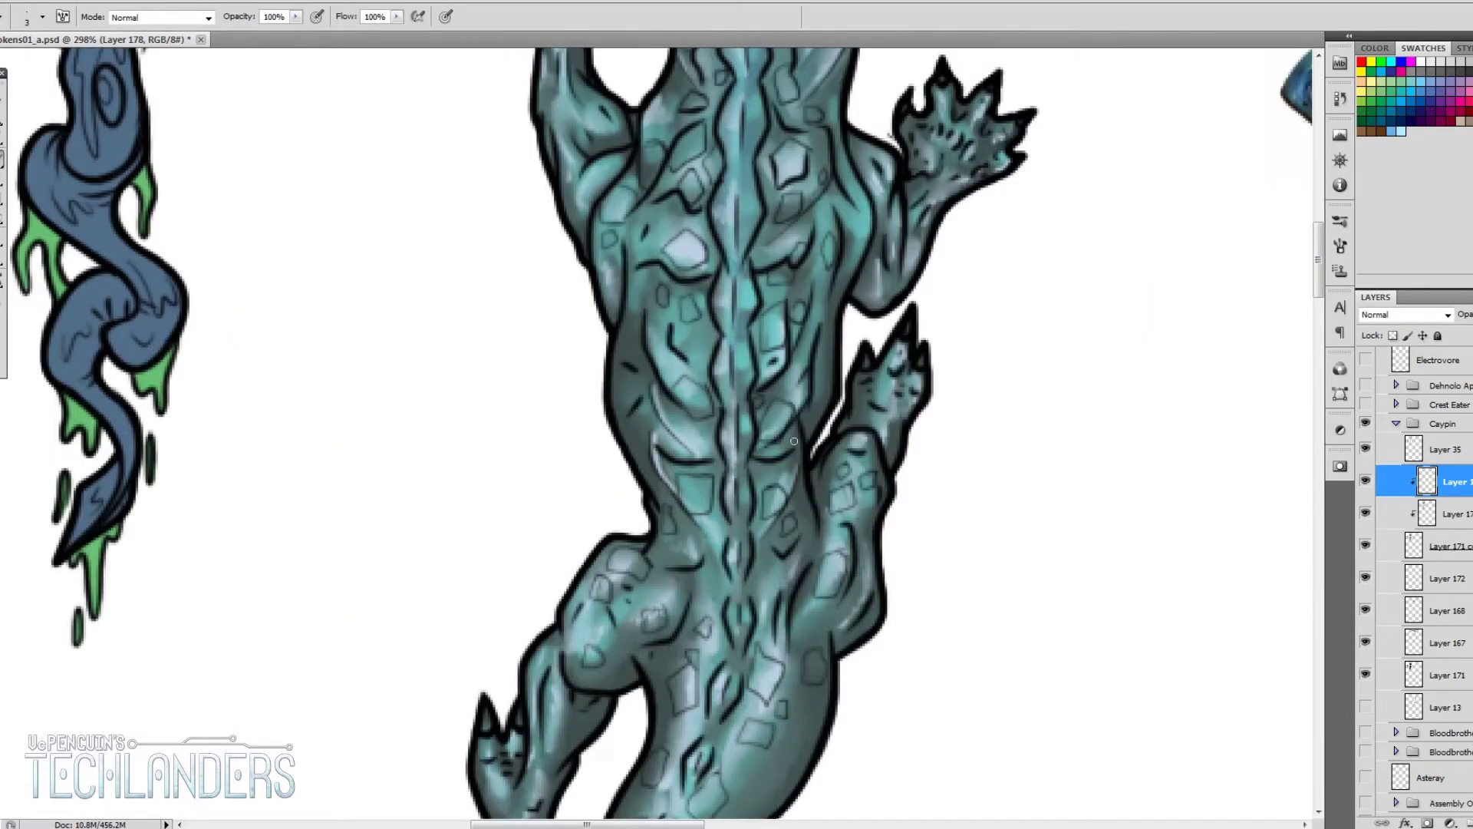
{"action": "scroll", "coordinate": [754, 351], "scroll_direction": "down", "scroll_amount": 3}
{"action": "scroll", "coordinate": [753, 351], "scroll_direction": "down", "scroll_amount": 3}
{"action": "scroll", "coordinate": [753, 352], "scroll_direction": "up", "scroll_amount": 1}
{"action": "scroll", "coordinate": [753, 351], "scroll_direction": "up", "scroll_amount": 2}
Step: On a new clipped layer above the highlights, fill the neck and shoulder scales with dark grey-green using a 3 to 4 px brush
{"action": "key", "text": "ctrl+shift+alt+n"}
{"action": "scroll", "coordinate": [776, 424], "scroll_direction": "up", "scroll_amount": 5}
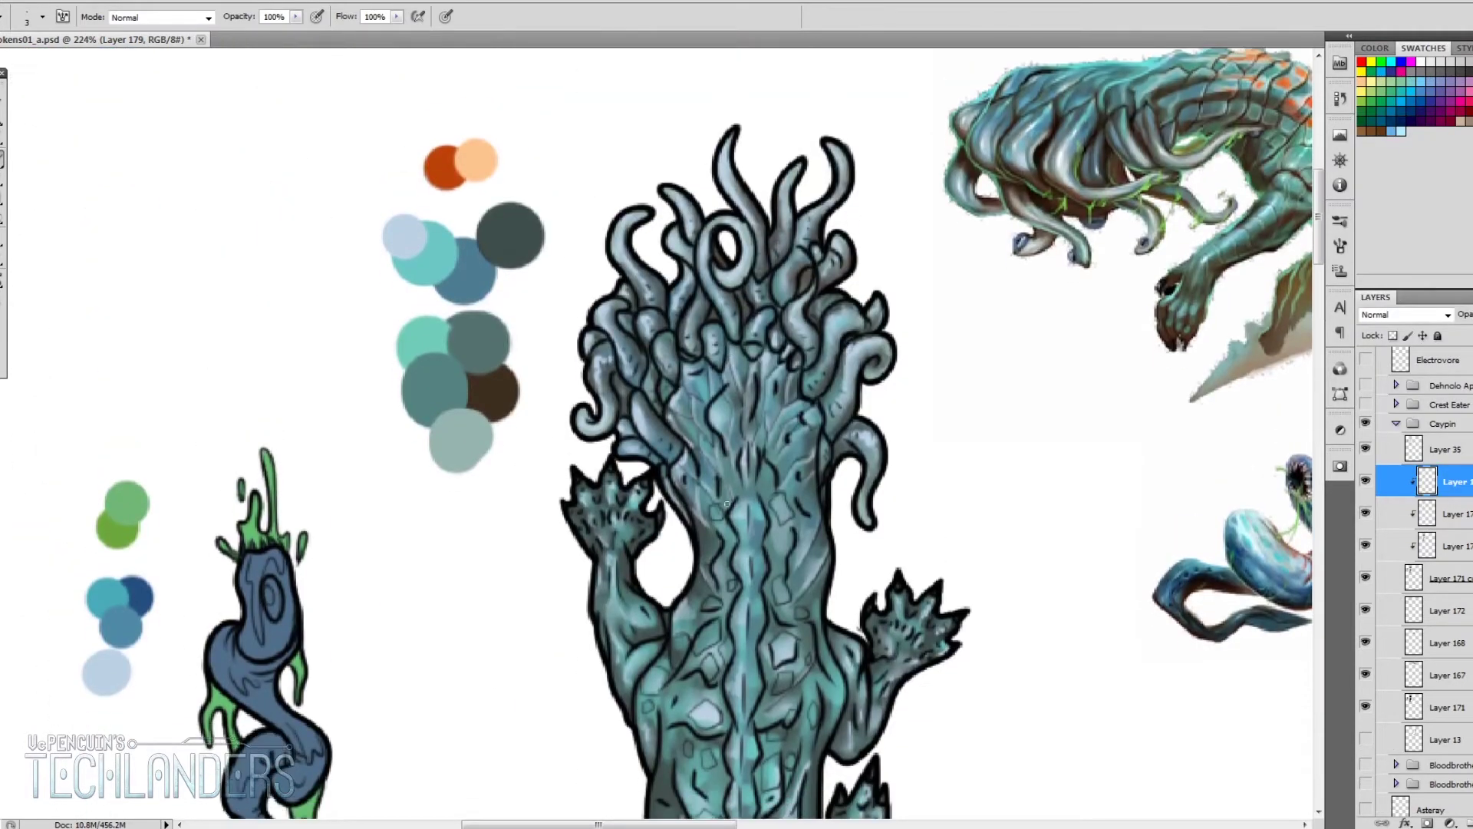
{"action": "scroll", "coordinate": [773, 386], "scroll_direction": "down", "scroll_amount": 3}
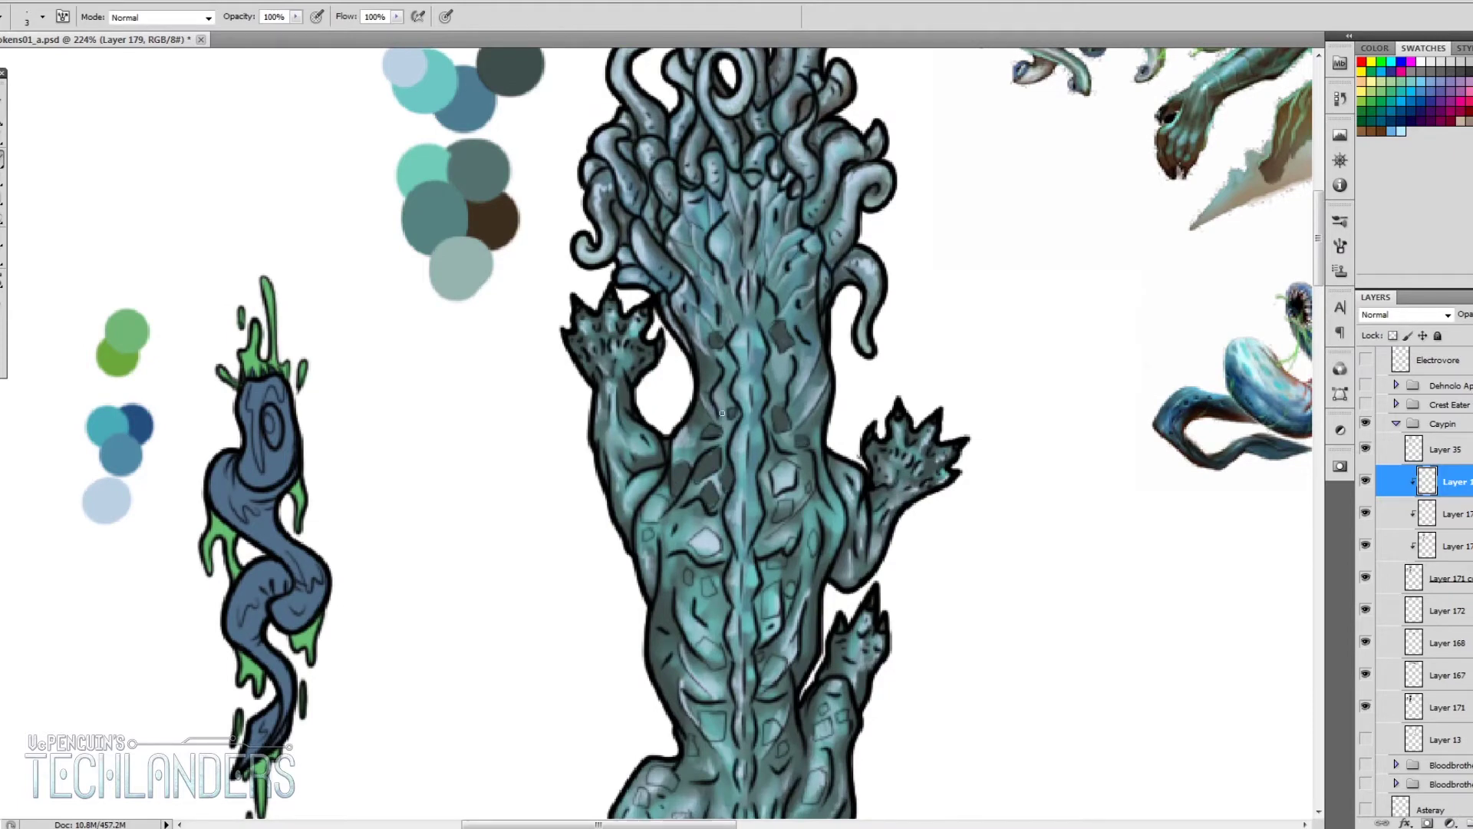
{"action": "scroll", "coordinate": [641, 503], "scroll_direction": "down", "scroll_amount": 3}
{"action": "key", "text": "]"}
{"action": "scroll", "coordinate": [783, 415], "scroll_direction": "down", "scroll_amount": 1}
{"action": "left_click_drag", "start_coordinate": [813, 443], "coordinate": [775, 465]}
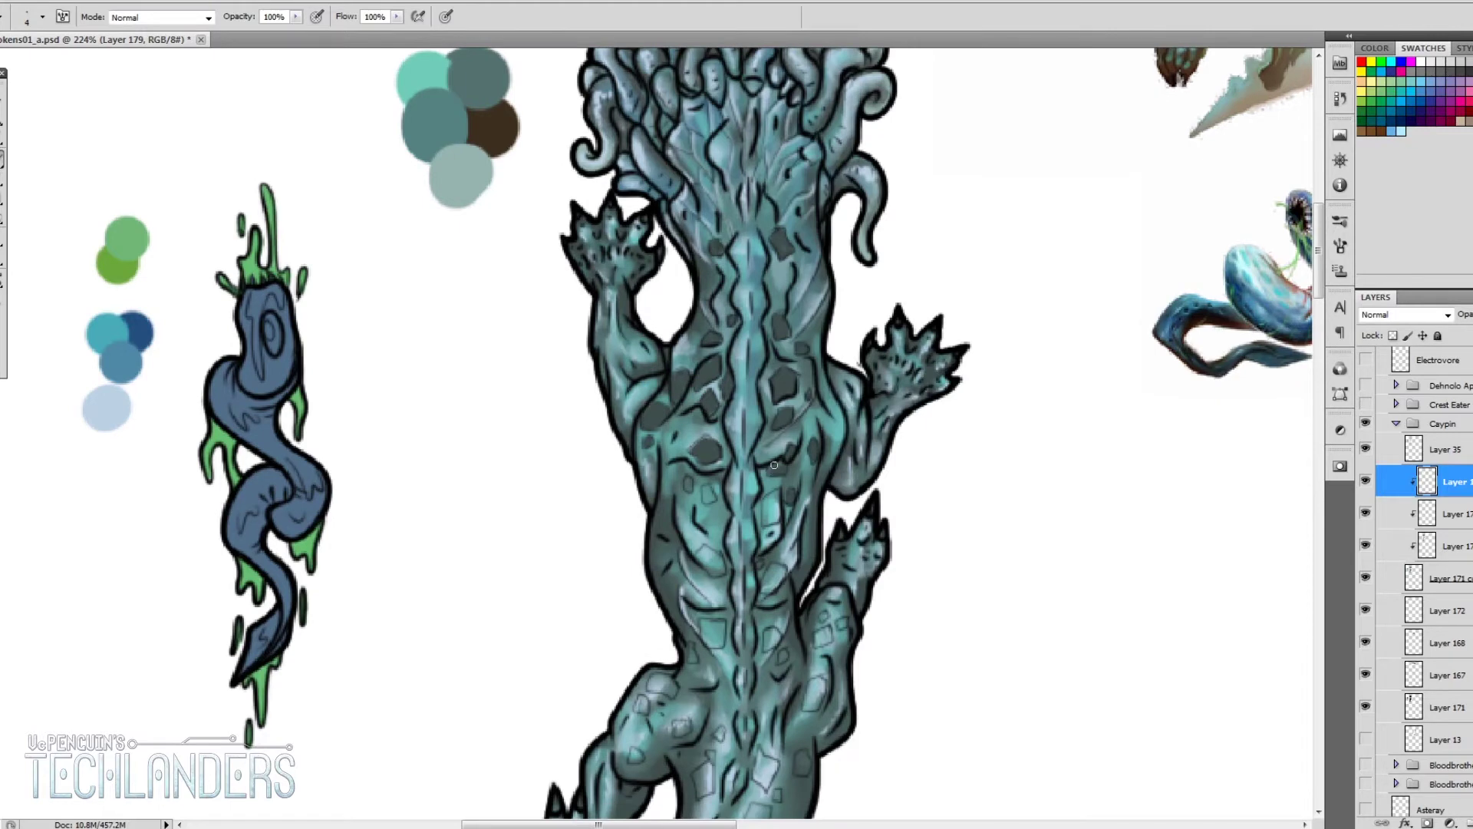
{"action": "scroll", "coordinate": [744, 409], "scroll_direction": "down", "scroll_amount": 2}
{"action": "scroll", "coordinate": [811, 479], "scroll_direction": "down", "scroll_amount": 2}
Step: Fill the scales on the lower back, hips, hind legs and tail with dark grey-green using a 4 px brush
{"action": "mouse_move", "coordinate": [706, 461]}
{"action": "left_mouse_down"}
{"action": "mouse_move", "coordinate": [713, 483]}
{"action": "mouse_move", "coordinate": [695, 499]}
{"action": "left_mouse_up"}
{"action": "left_click_drag", "start_coordinate": [673, 566], "coordinate": [684, 574]}
{"action": "left_click_drag", "start_coordinate": [709, 594], "coordinate": [706, 635]}
{"action": "left_click_drag", "start_coordinate": [718, 571], "coordinate": [722, 579]}
{"action": "mouse_move", "coordinate": [820, 543]}
{"action": "left_mouse_down"}
{"action": "mouse_move", "coordinate": [814, 527]}
{"action": "mouse_move", "coordinate": [775, 538]}
{"action": "left_mouse_up"}
{"action": "scroll", "coordinate": [807, 605], "scroll_direction": "down", "scroll_amount": 2}
{"action": "left_click_drag", "start_coordinate": [749, 543], "coordinate": [767, 550]}
{"action": "left_click_drag", "start_coordinate": [727, 579], "coordinate": [714, 614]}
{"action": "scroll", "coordinate": [673, 524], "scroll_direction": "down", "scroll_amount": 2}
{"action": "scroll", "coordinate": [652, 655], "scroll_direction": "down", "scroll_amount": 4}
Step: Try different blending modes on the dark scale layer, including Color Burn, Screen and Luminosity
{"action": "left_click", "coordinate": [1447, 314]}
{"action": "scroll", "coordinate": [1449, 320], "scroll_direction": "down", "scroll_amount": 20}
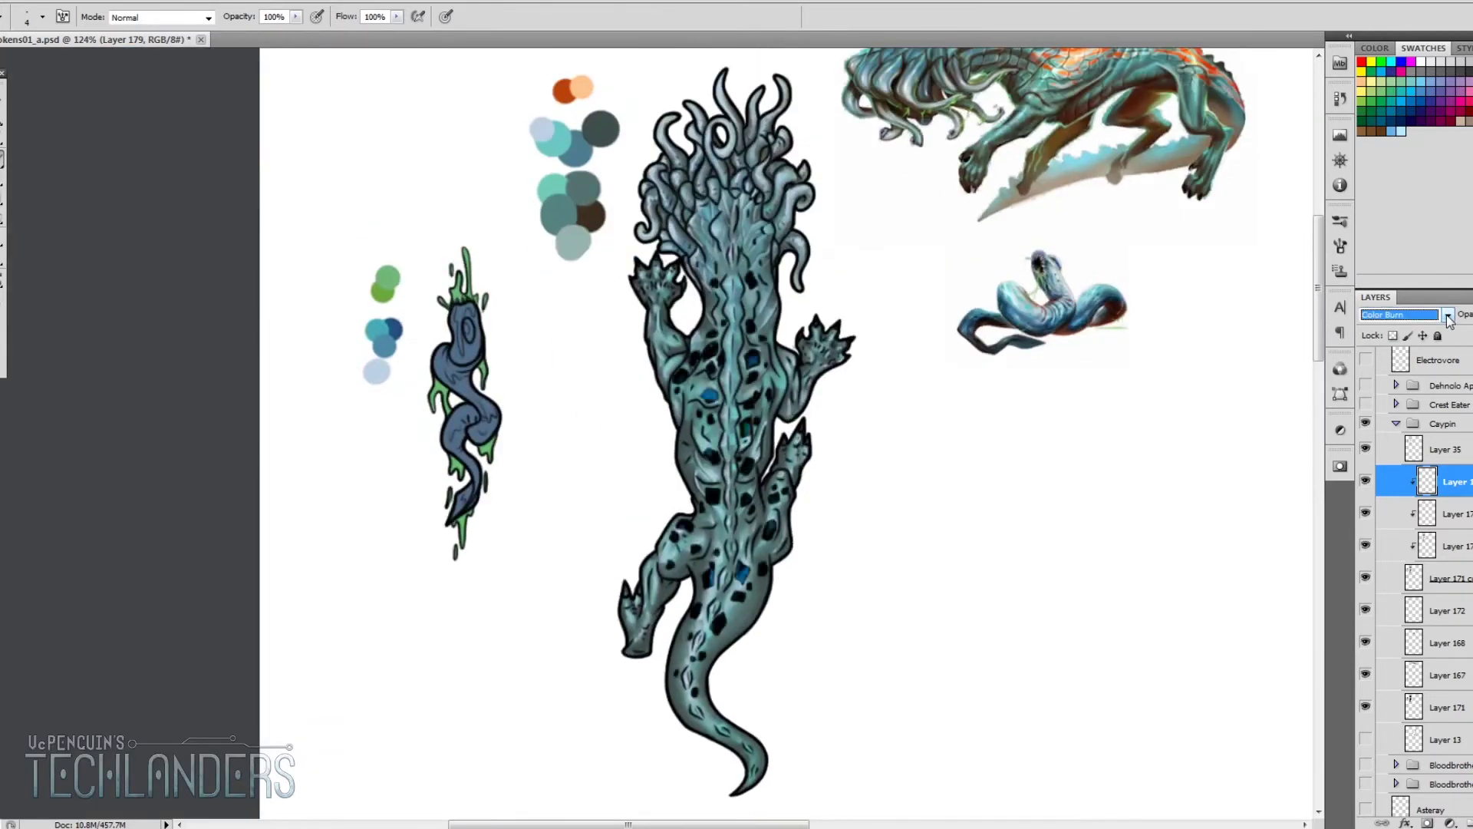
{"action": "key", "text": "Up"}
{"action": "key", "text": "Up"}
{"action": "key", "text": "Up"}
{"action": "key", "text": "Up"}
{"action": "key", "text": "Up"}
{"action": "key", "text": "Up"}
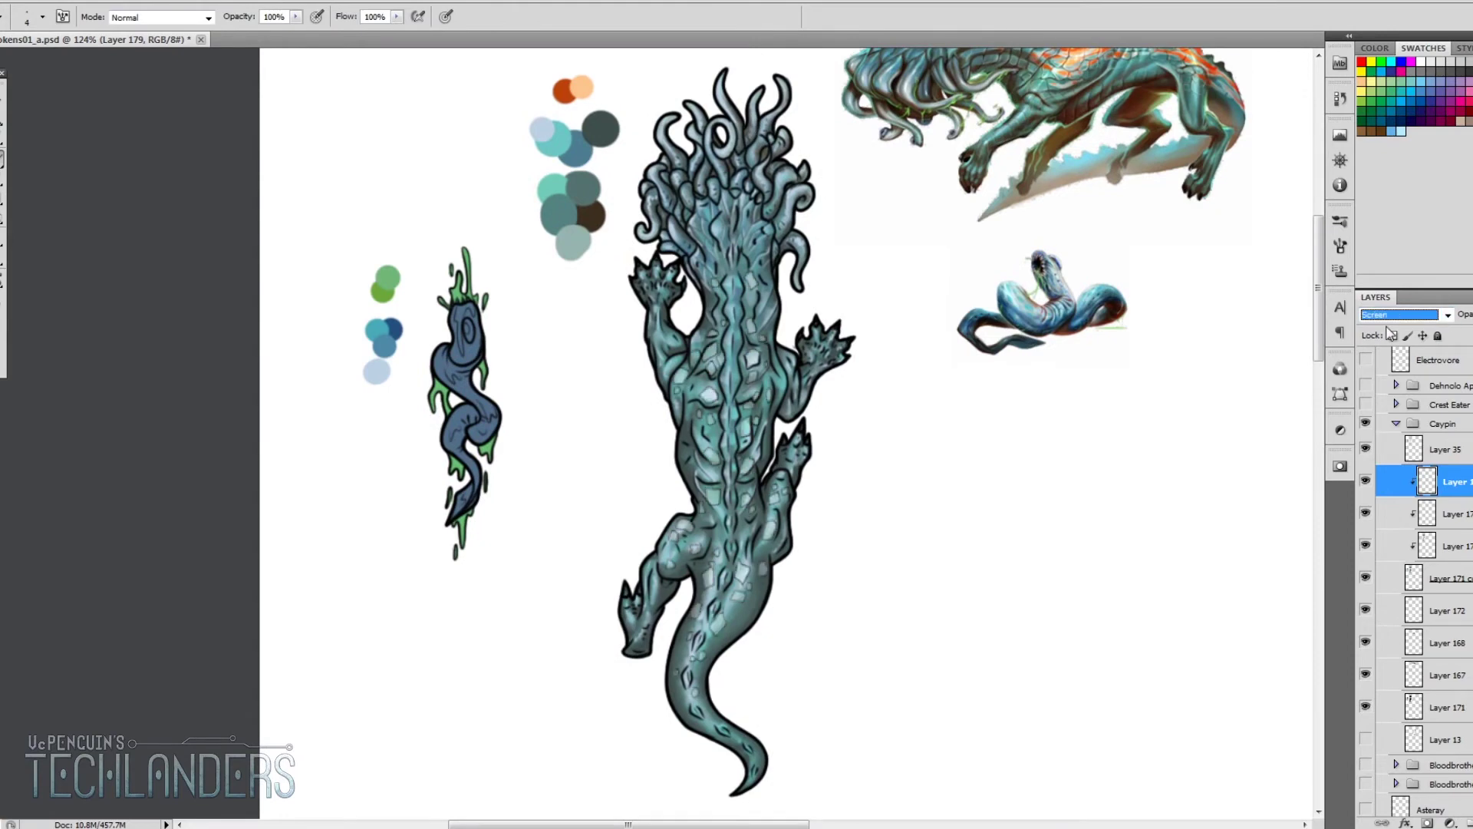
{"action": "key", "text": "Up"}
{"action": "key", "text": "Up"}
{"action": "key", "text": "Up"}
{"action": "key", "text": "Up"}
{"action": "key", "text": "Up"}
{"action": "key", "text": "Up"}
{"action": "key", "text": "Up"}
{"action": "key", "text": "Up"}
{"action": "key", "text": "Up"}
{"action": "key", "text": "Up"}
{"action": "key", "text": "Up"}
{"action": "key", "text": "Up"}
{"action": "key", "text": "Up"}
{"action": "key", "text": "Up"}
{"action": "key", "text": "Up"}
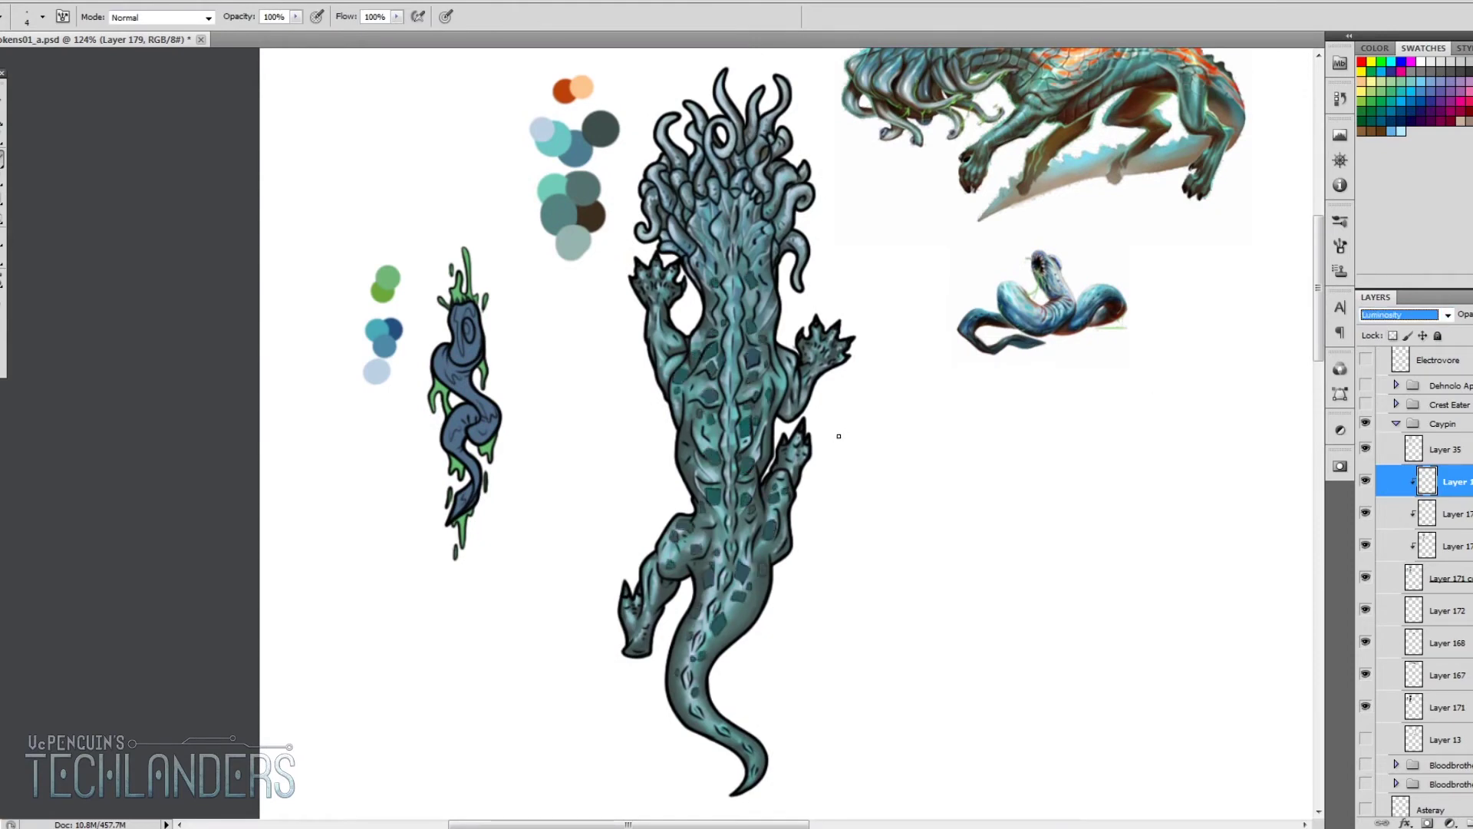
{"action": "key", "text": "m"}
Step: Paint fine lighter strokes inside the dark scales on the neck, shoulders and upper back with a 1 px brush
{"action": "scroll", "coordinate": [741, 394], "scroll_direction": "down", "scroll_amount": 2}
{"action": "scroll", "coordinate": [741, 394], "scroll_direction": "up", "scroll_amount": 5}
{"action": "key", "text": "b"}
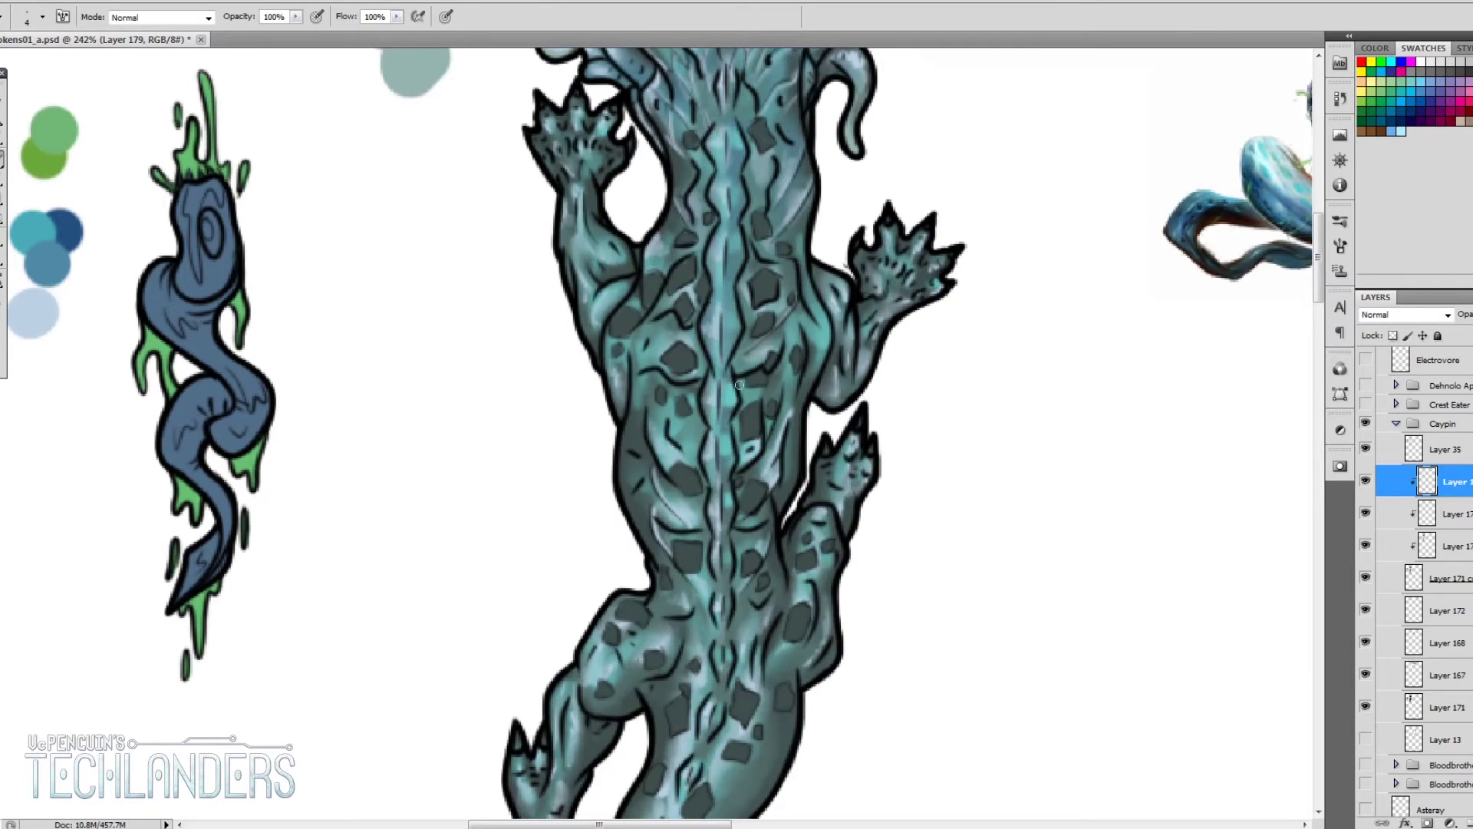
{"action": "scroll", "coordinate": [681, 239], "scroll_direction": "up", "scroll_amount": 3}
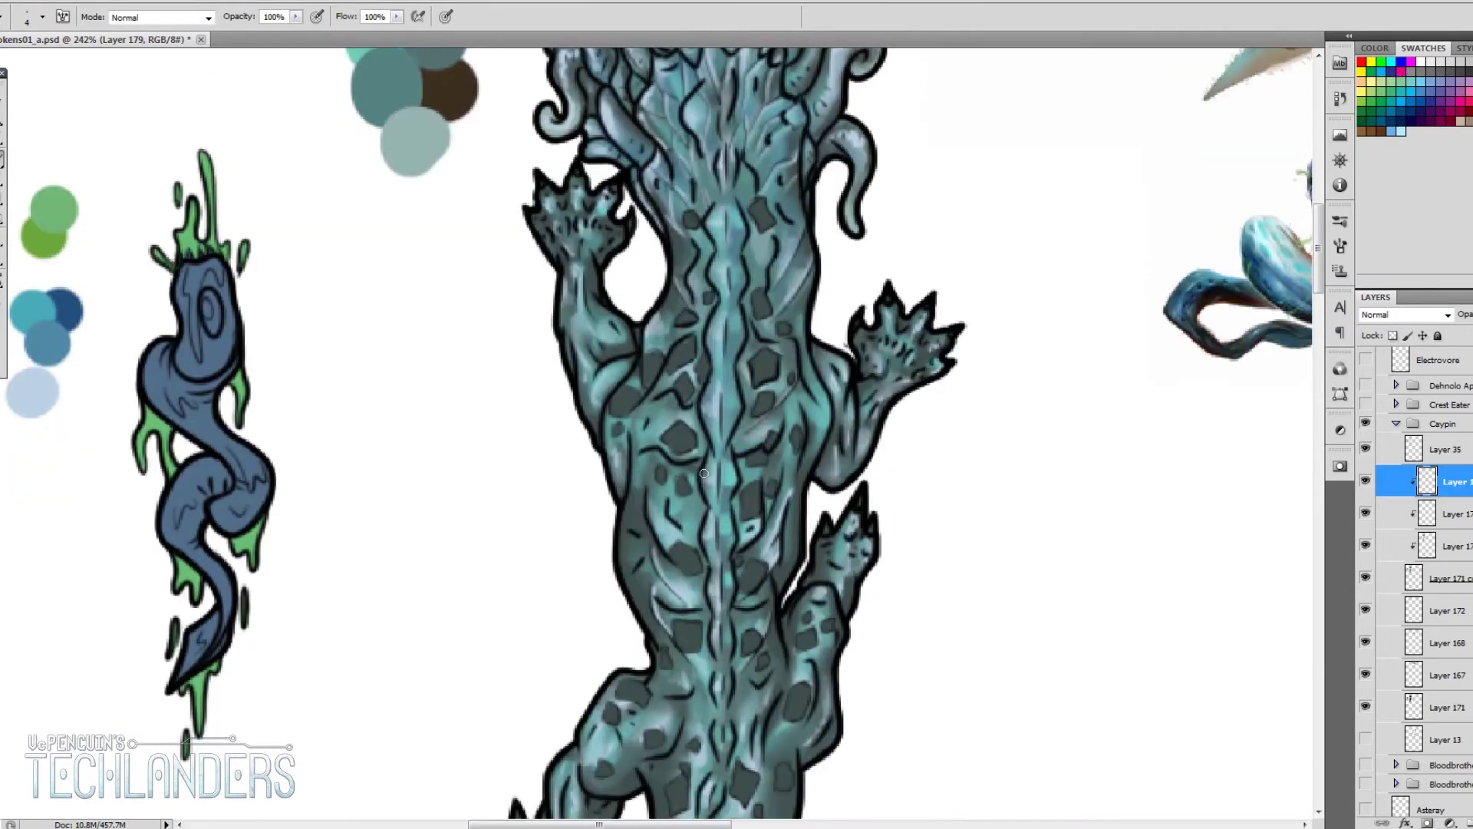
{"action": "scroll", "coordinate": [714, 473], "scroll_direction": "down", "scroll_amount": 5}
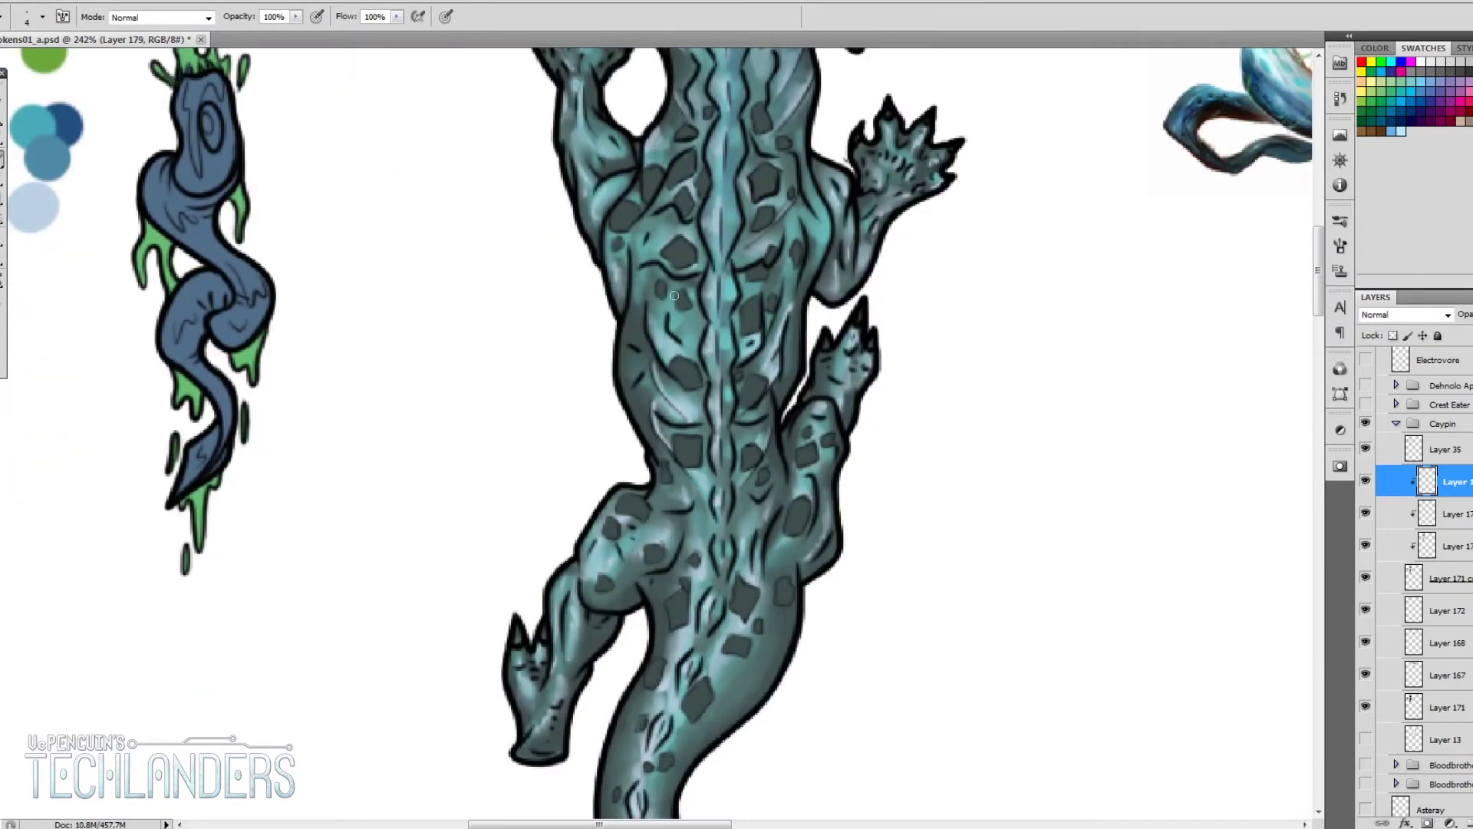
{"action": "scroll", "coordinate": [677, 316], "scroll_direction": "down", "scroll_amount": 4}
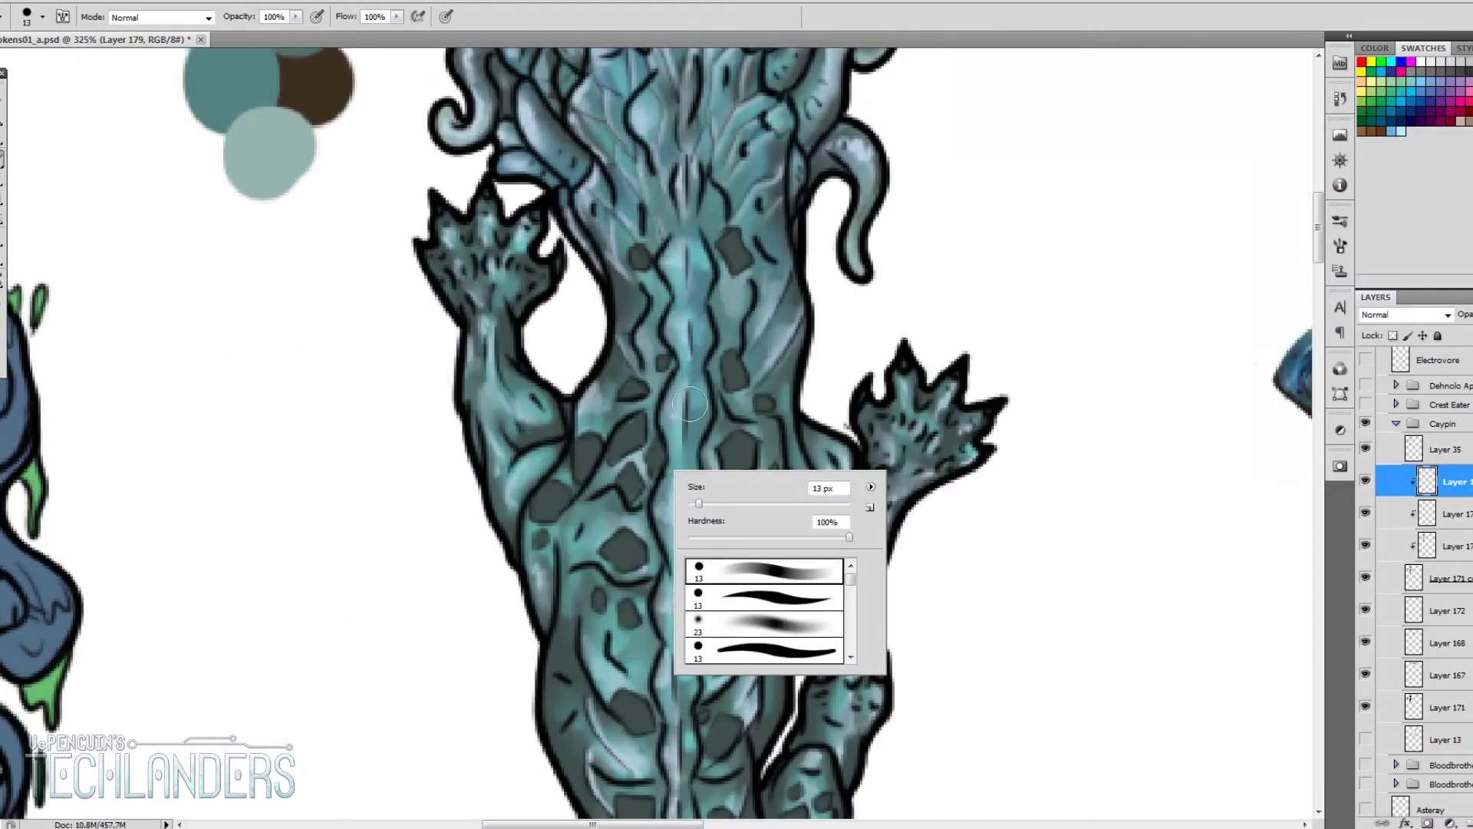
{"action": "key", "text": "Return"}
{"action": "left_click_drag", "start_coordinate": [612, 441], "coordinate": [637, 421]}
{"action": "left_click_drag", "start_coordinate": [620, 491], "coordinate": [654, 454]}
{"action": "left_click_drag", "start_coordinate": [749, 465], "coordinate": [721, 451]}
{"action": "left_click_drag", "start_coordinate": [601, 442], "coordinate": [557, 489]}
{"action": "left_click_drag", "start_coordinate": [561, 504], "coordinate": [570, 482]}
{"action": "left_click_drag", "start_coordinate": [603, 566], "coordinate": [630, 535]}
{"action": "left_click_drag", "start_coordinate": [637, 563], "coordinate": [643, 546]}
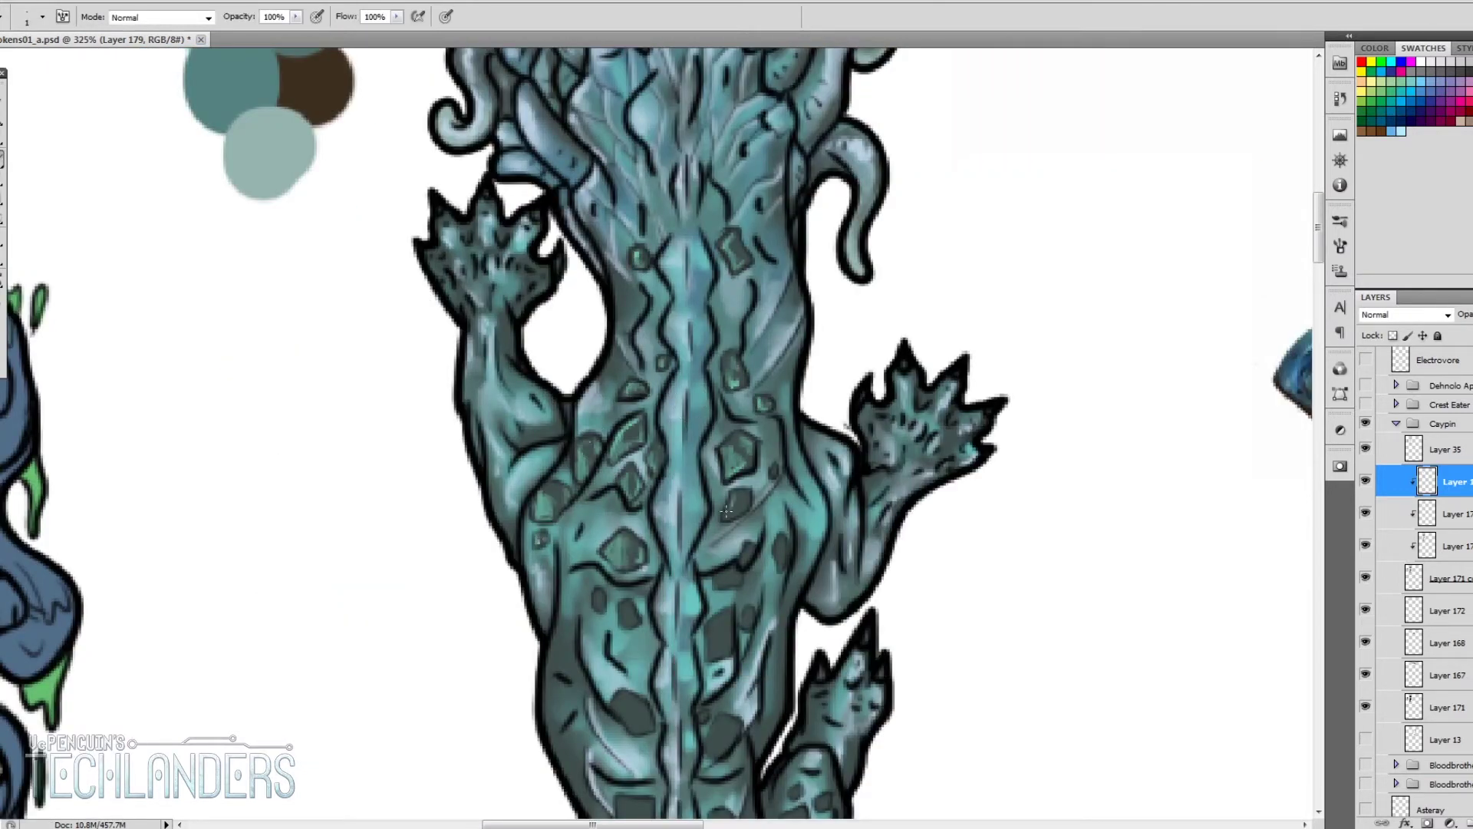
{"action": "left_click_drag", "start_coordinate": [713, 584], "coordinate": [743, 574]}
Step: Continue the fine lighter strokes inside the scales of the lower back, hips, hind legs and tail
{"action": "scroll", "coordinate": [710, 657], "scroll_direction": "down", "scroll_amount": 3}
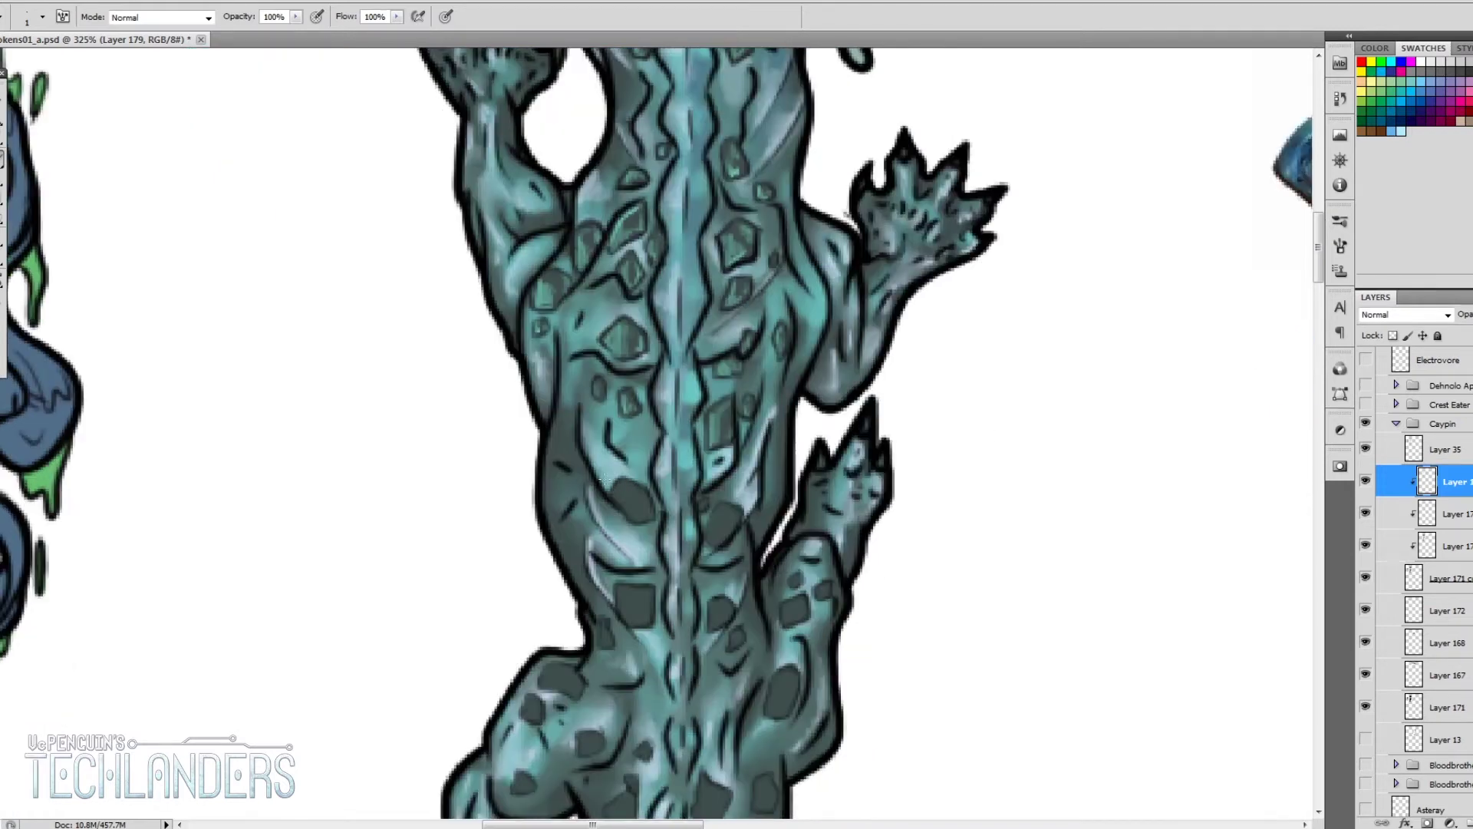
{"action": "left_click_drag", "start_coordinate": [632, 590], "coordinate": [646, 620]}
{"action": "left_click_drag", "start_coordinate": [712, 628], "coordinate": [722, 606]}
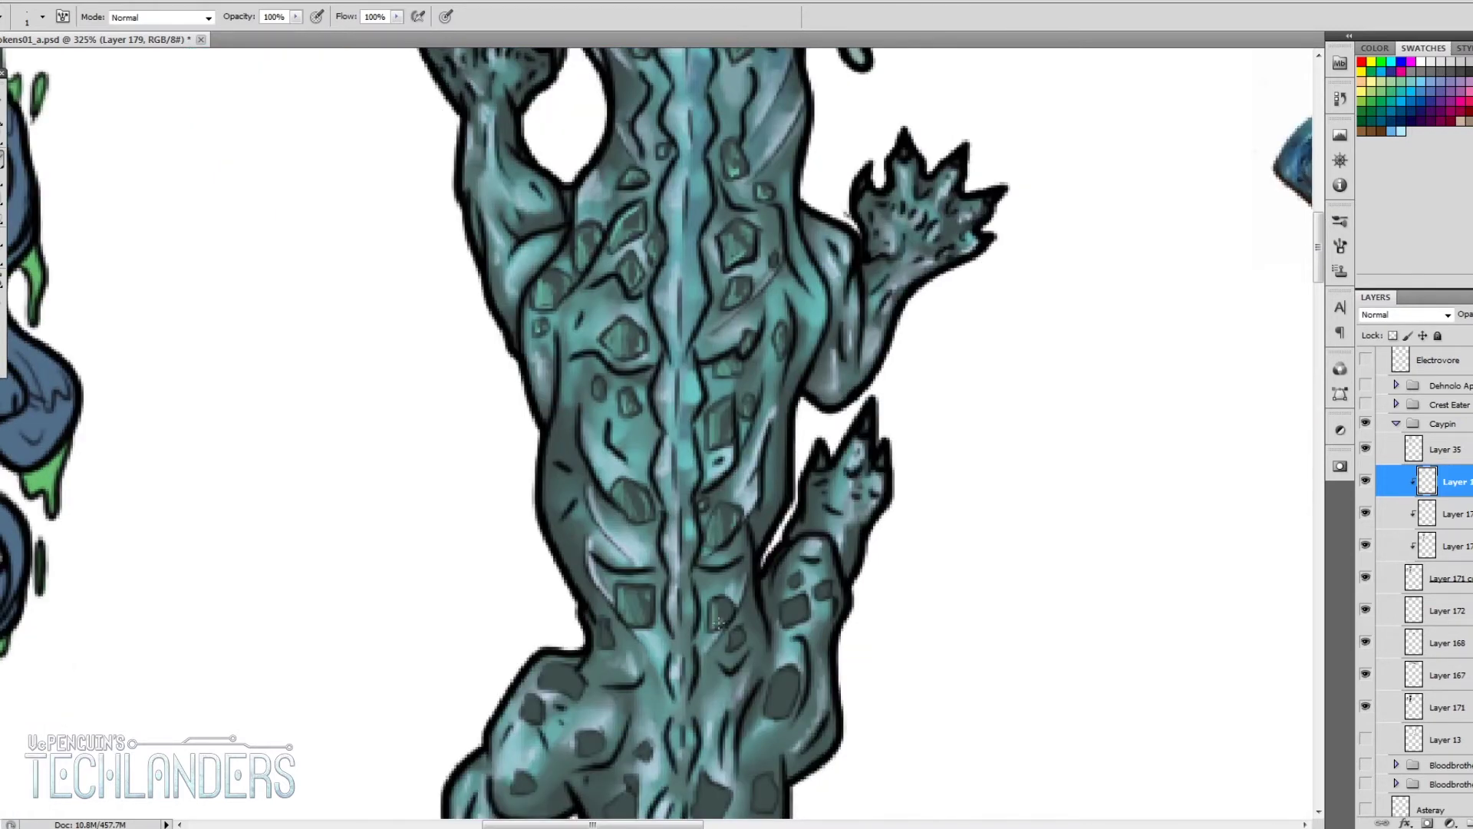
{"action": "scroll", "coordinate": [550, 584], "scroll_direction": "down", "scroll_amount": 1}
{"action": "scroll", "coordinate": [577, 648], "scroll_direction": "down", "scroll_amount": 4}
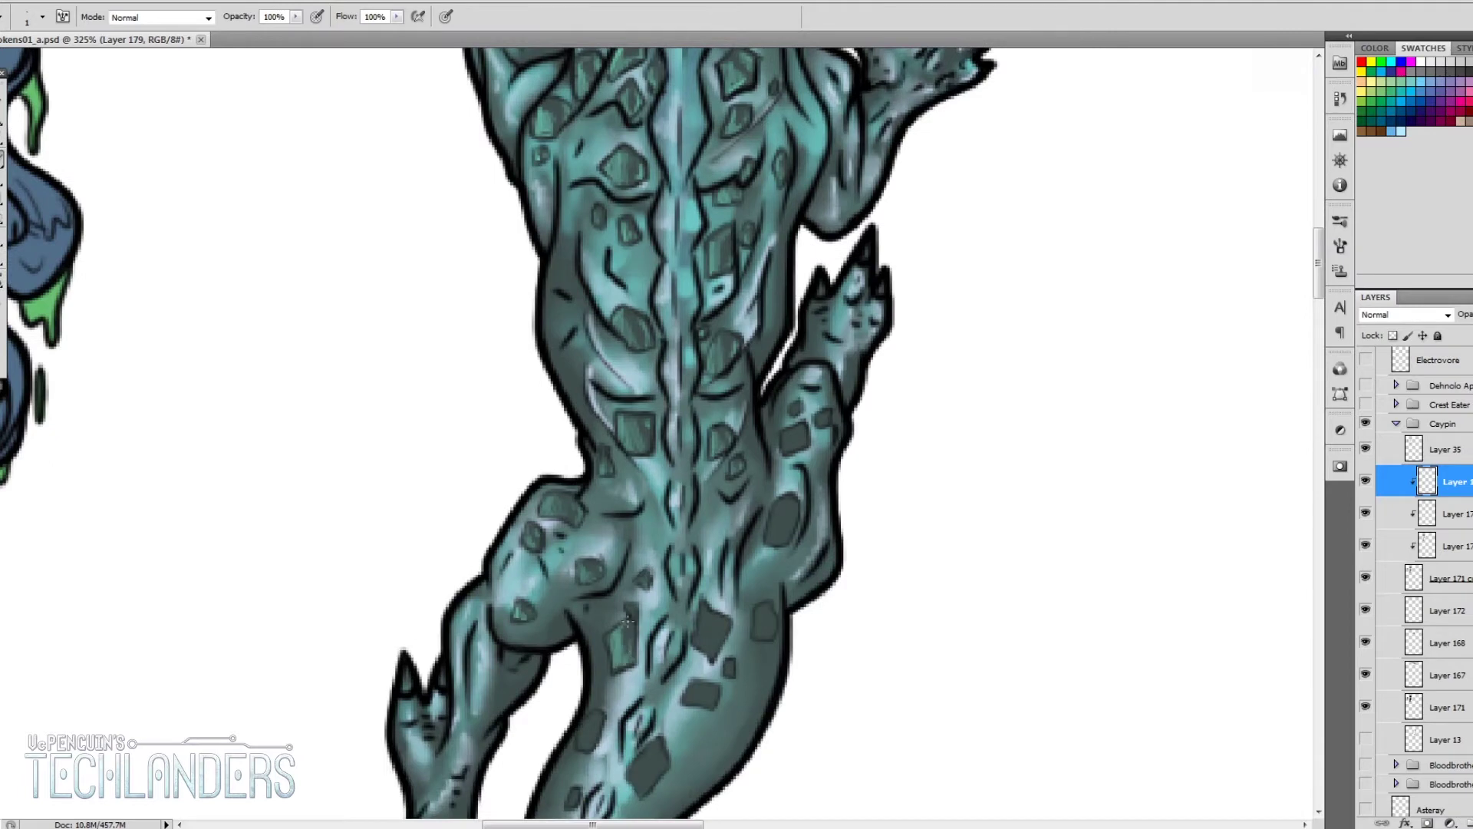
{"action": "left_click_drag", "start_coordinate": [693, 519], "coordinate": [701, 528]}
{"action": "left_click_drag", "start_coordinate": [699, 485], "coordinate": [713, 442]}
{"action": "left_click_drag", "start_coordinate": [758, 464], "coordinate": [768, 443]}
{"action": "left_click_drag", "start_coordinate": [764, 367], "coordinate": [784, 342]}
{"action": "left_click_drag", "start_coordinate": [791, 276], "coordinate": [829, 244]}
{"action": "scroll", "coordinate": [776, 344], "scroll_direction": "down", "scroll_amount": 4}
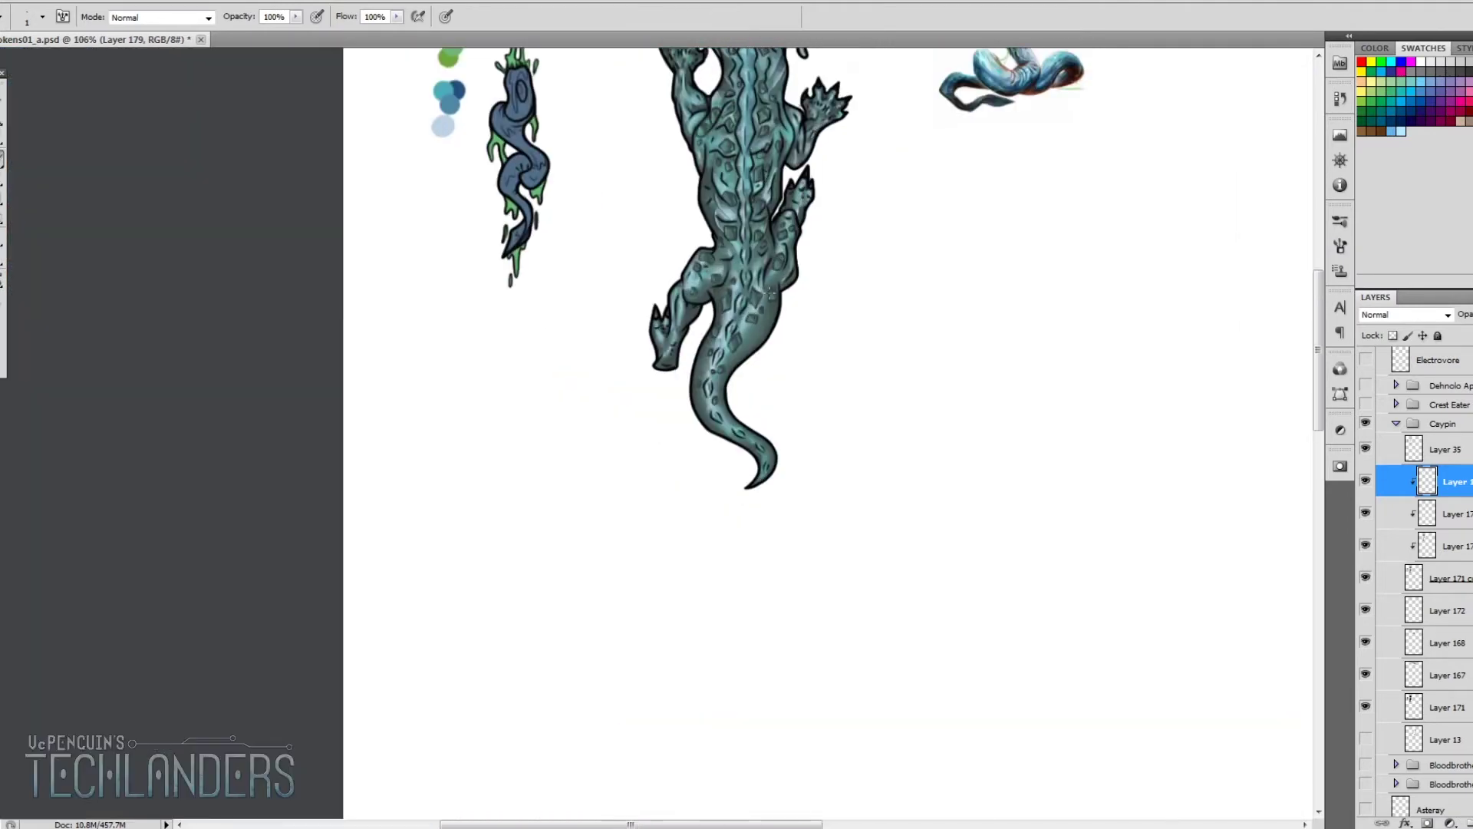
Step: Set the scale layer's blending mode to Soft Light, then duplicate the layer and set the upper one to Color Dodge
{"action": "left_click", "coordinate": [1448, 315]}
{"action": "scroll", "coordinate": [1449, 316], "scroll_direction": "down", "scroll_amount": 8}
{"action": "scroll", "coordinate": [1448, 315], "scroll_direction": "down", "scroll_amount": 5}
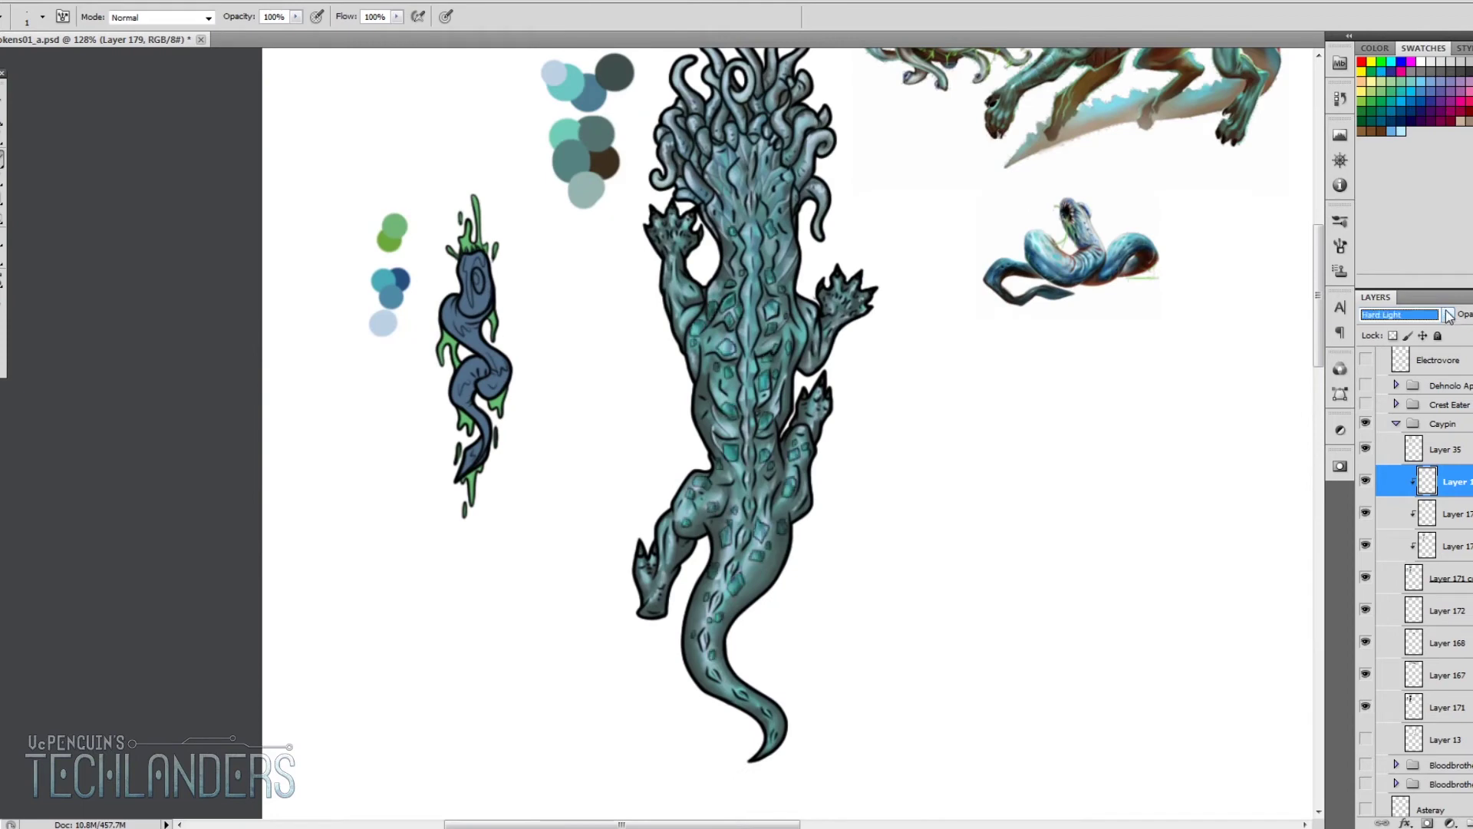
{"action": "key", "text": "m"}
{"action": "scroll", "coordinate": [665, 313], "scroll_direction": "up", "scroll_amount": 1}
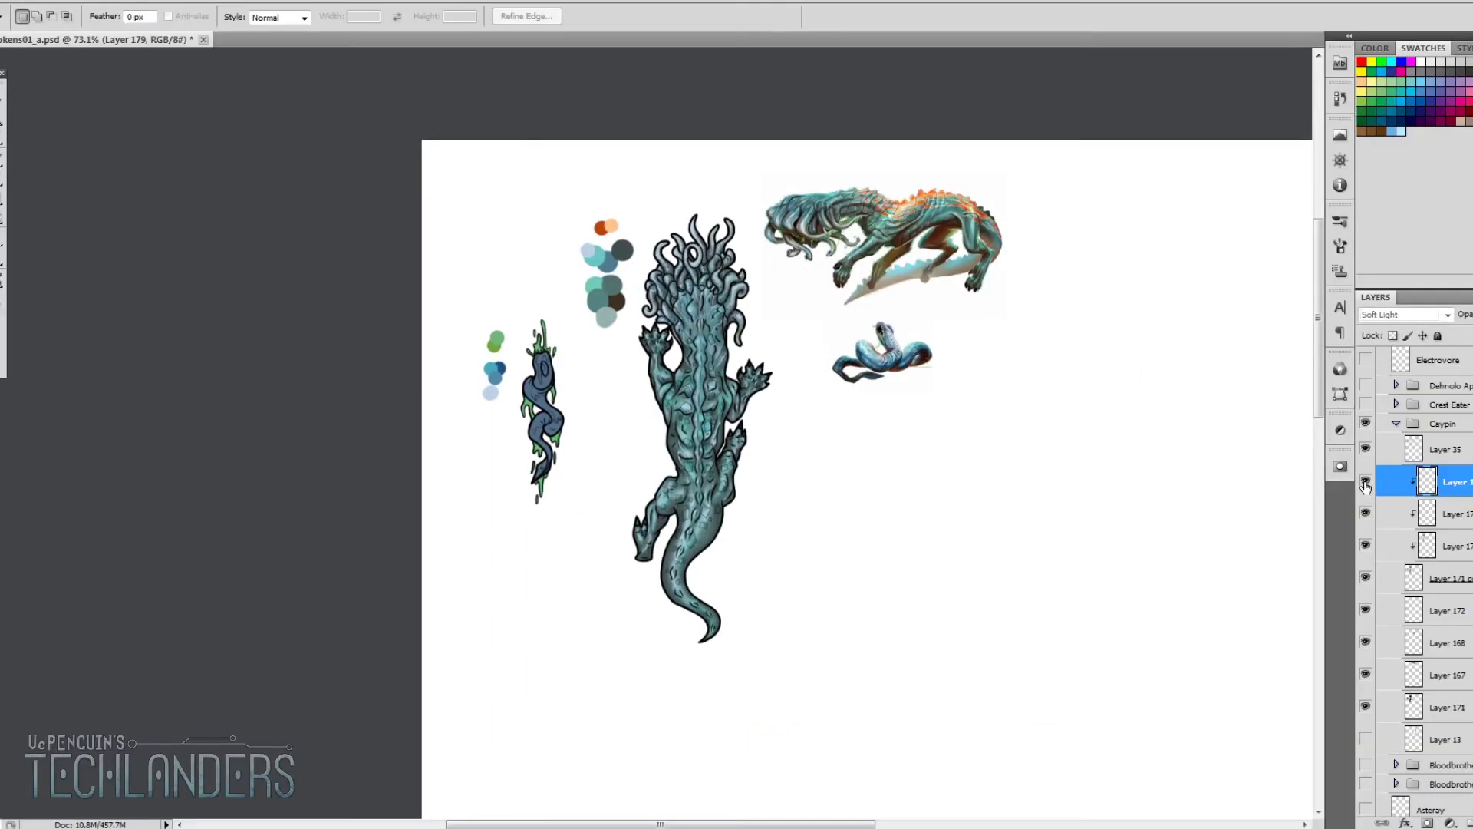
{"action": "key", "text": "ctrl+j"}
{"action": "left_click", "coordinate": [1447, 315]}
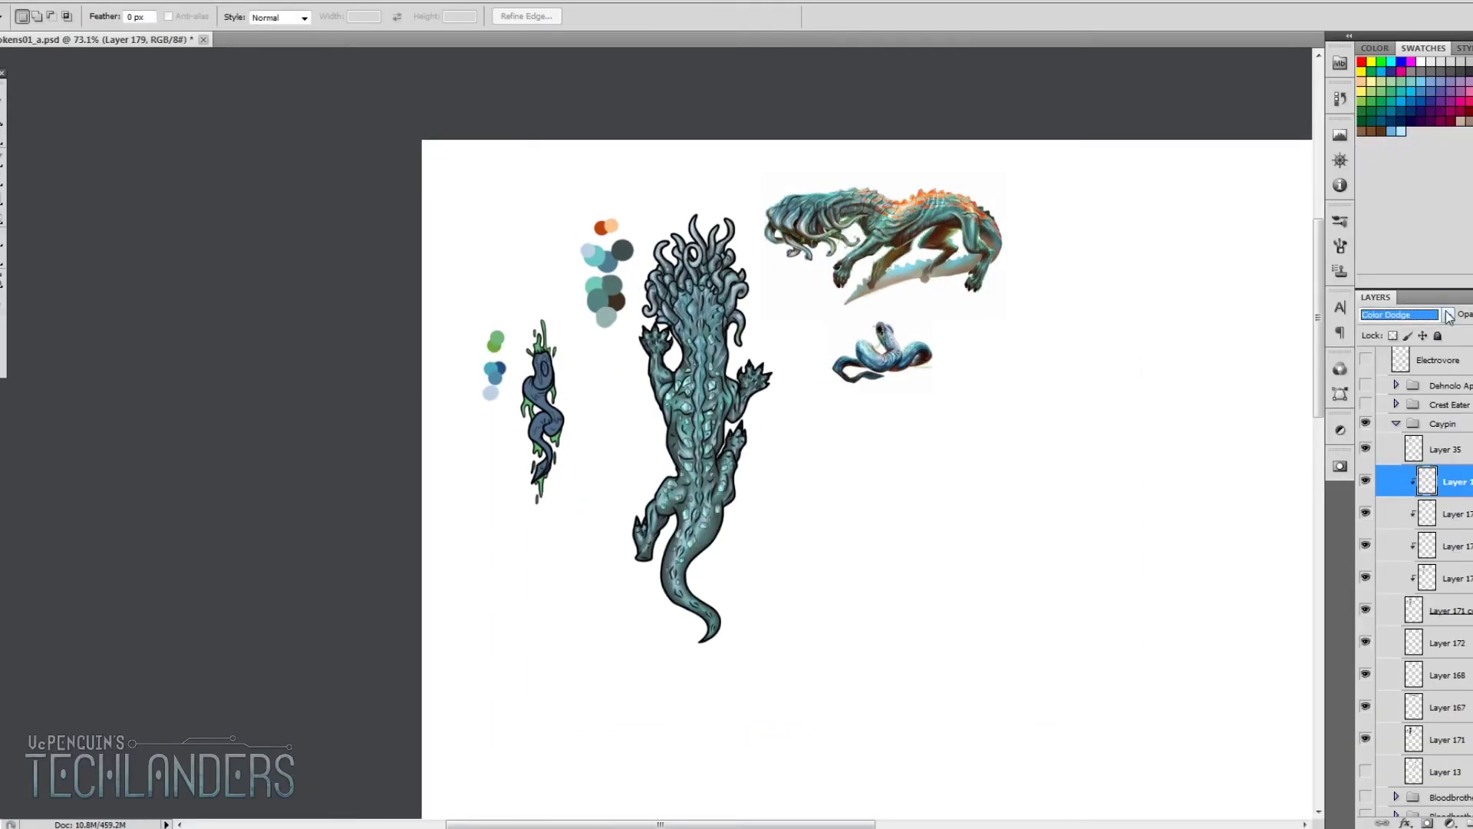
Step: Select the fine highlight layer, Layer 178, and set its blending mode to Overlay
{"action": "key", "text": "alt+bracketleft"}
{"action": "key", "text": "alt+bracketleft"}
{"action": "scroll", "coordinate": [1449, 317], "scroll_direction": "down", "scroll_amount": 3}
{"action": "scroll", "coordinate": [1451, 320], "scroll_direction": "up", "scroll_amount": 3}
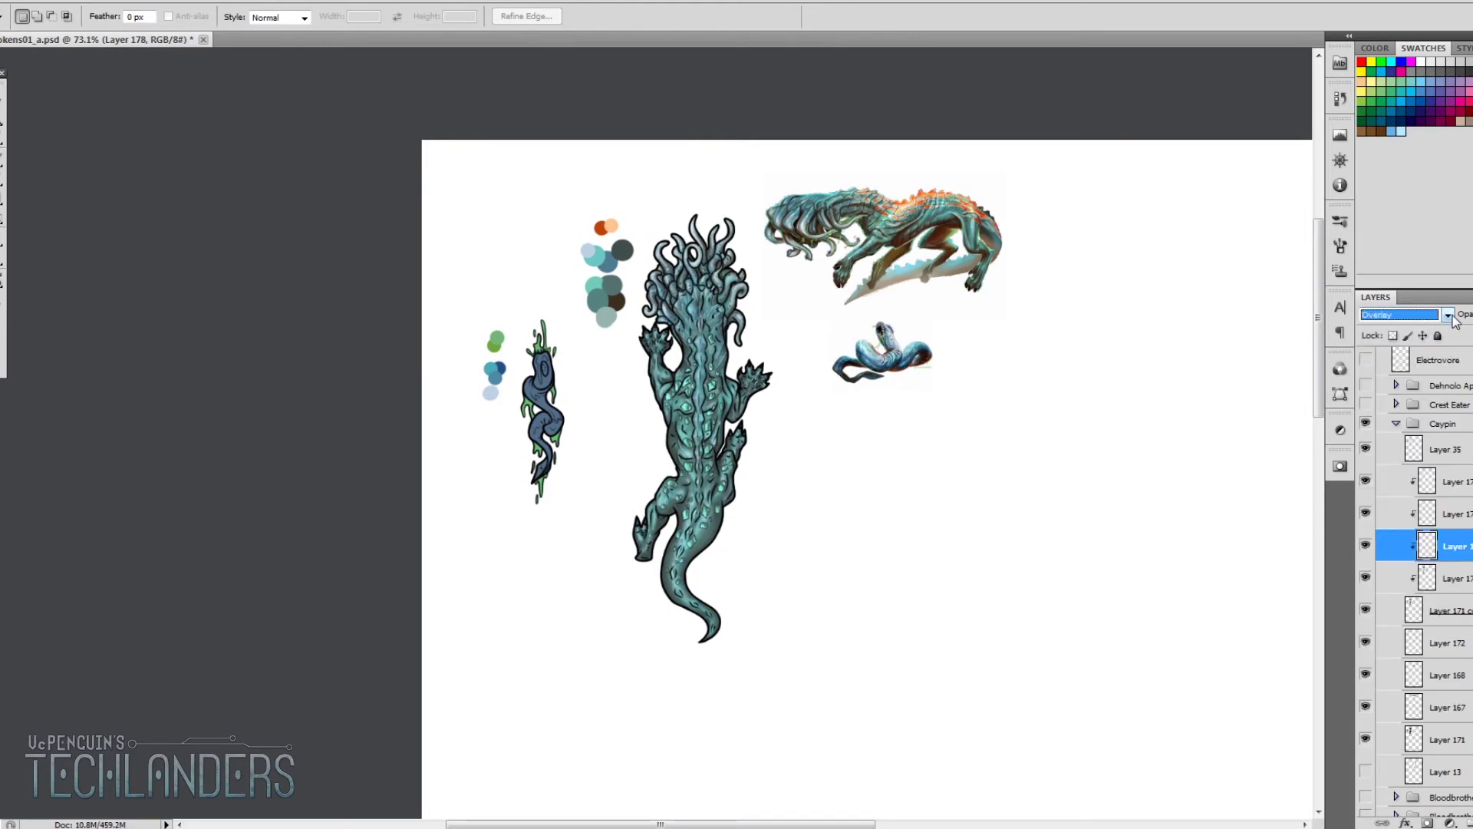
Step: Duplicate the fine highlight layer and try other blending modes on the copy, including Divide
{"action": "key", "text": "ctrl+plus"}
{"action": "right_click", "coordinate": [1443, 545]}
{"action": "left_click", "coordinate": [1399, 145]}
{"action": "key", "text": "Return"}
{"action": "scroll", "coordinate": [1451, 321], "scroll_direction": "up", "scroll_amount": 6}
{"action": "scroll", "coordinate": [1451, 321], "scroll_direction": "down", "scroll_amount": 16}
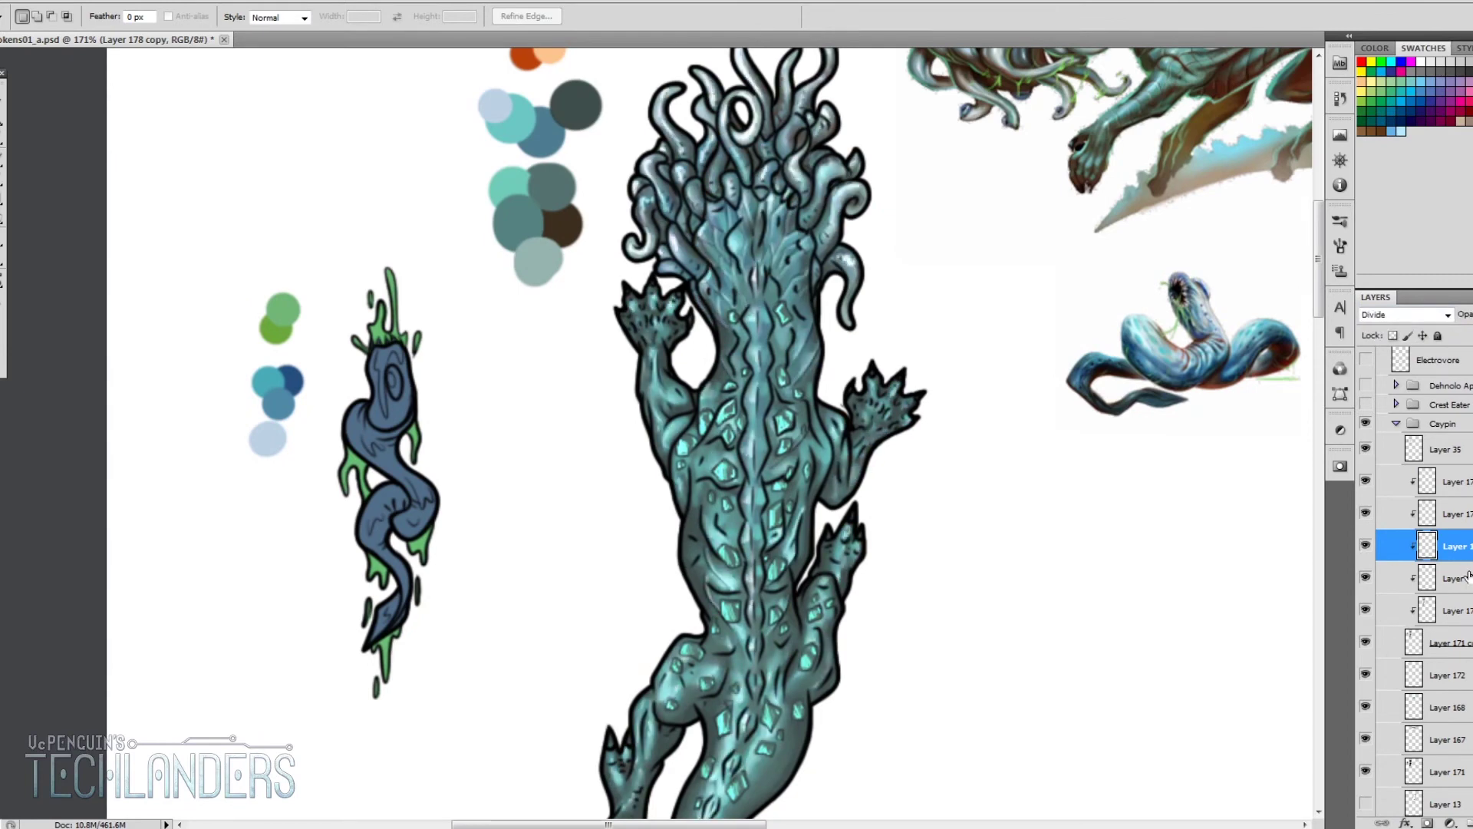
{"action": "key", "text": "ctrl+0"}
{"action": "scroll", "coordinate": [537, 192], "scroll_direction": "up", "scroll_amount": 4}
{"action": "double_click", "coordinate": [1458, 545]}
{"action": "key", "text": "Escape"}
Step: On the Color Dodge layer, brush glowing highlights over the head, back, hind legs and tail at 10 px, and ready a 3 px eraser
{"action": "key", "text": "b"}
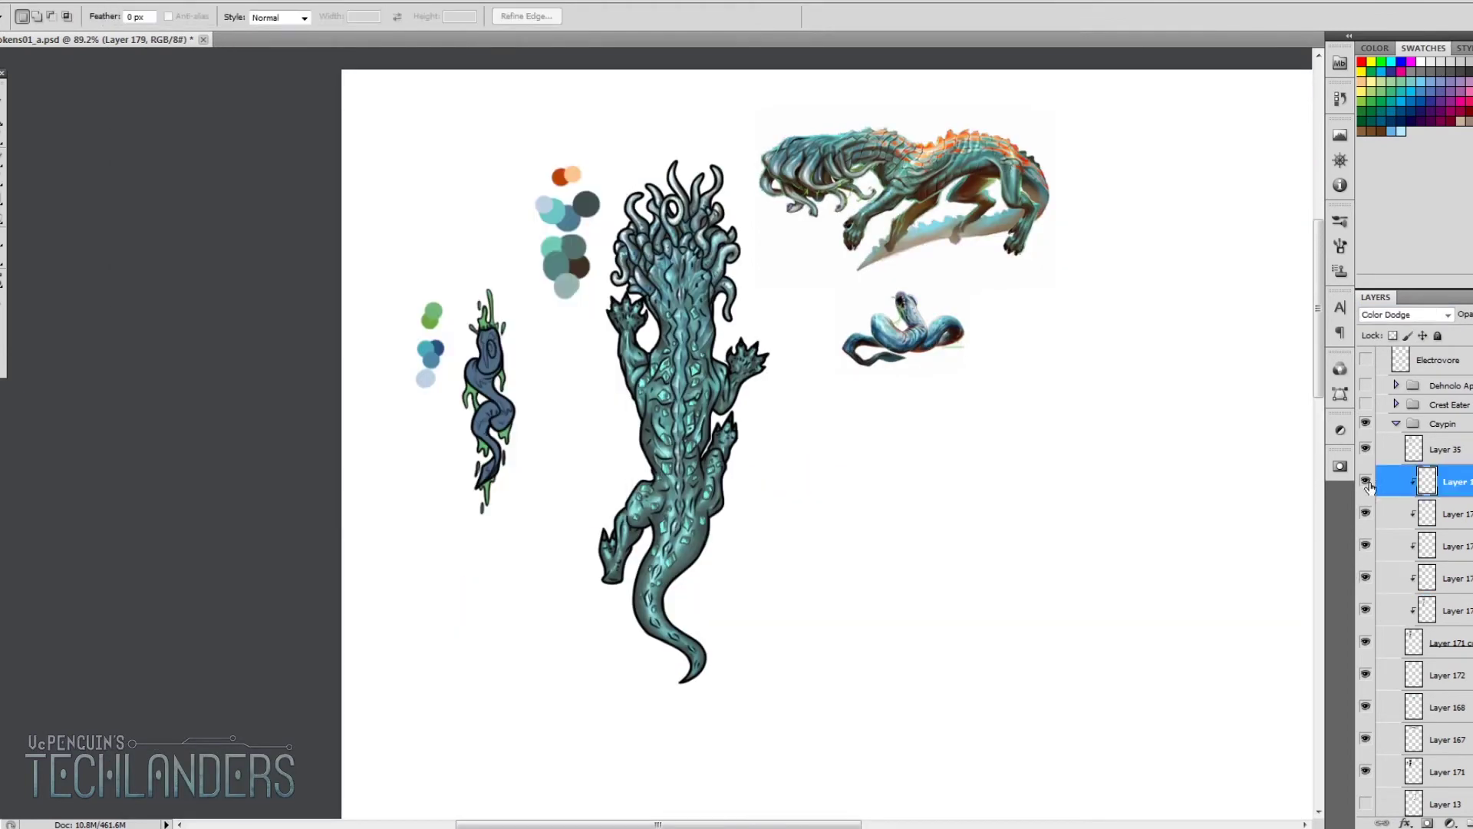
{"action": "mouse_move", "coordinate": [670, 271]}
{"action": "left_mouse_down"}
{"action": "mouse_move", "coordinate": [681, 390]}
{"action": "mouse_move", "coordinate": [660, 567]}
{"action": "left_mouse_up"}
{"action": "left_click_drag", "start_coordinate": [717, 412], "coordinate": [720, 478]}
{"action": "mouse_move", "coordinate": [607, 556]}
{"action": "left_mouse_down"}
{"action": "mouse_move", "coordinate": [663, 564]}
{"action": "mouse_move", "coordinate": [649, 614]}
{"action": "left_mouse_up"}
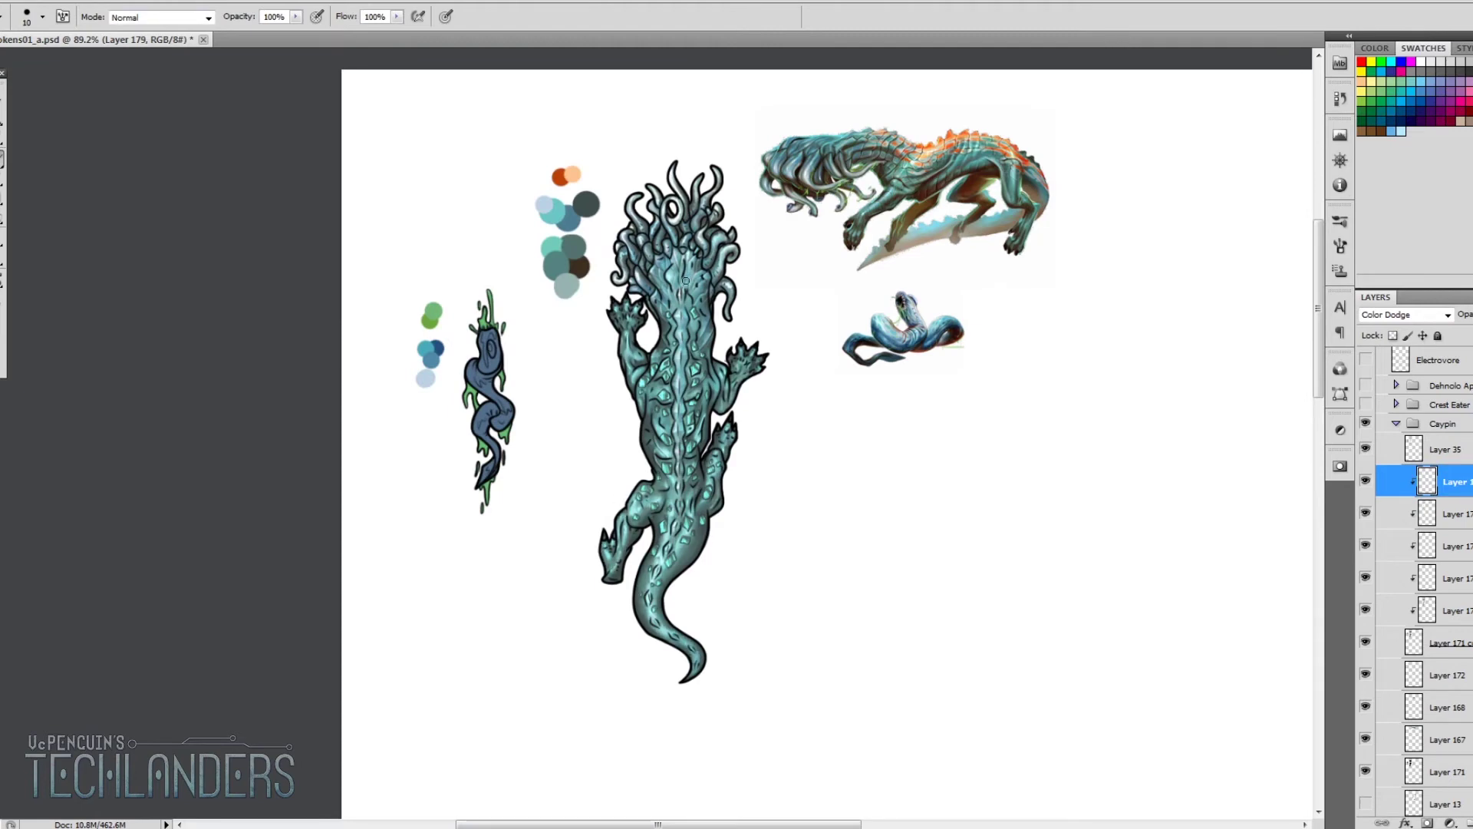
{"action": "left_click_drag", "start_coordinate": [660, 230], "coordinate": [713, 284]}
{"action": "scroll", "coordinate": [675, 253], "scroll_direction": "up", "scroll_amount": 5}
{"action": "key", "text": "e"}
{"action": "right_click", "coordinate": [693, 274]}
{"action": "key", "text": "Return"}
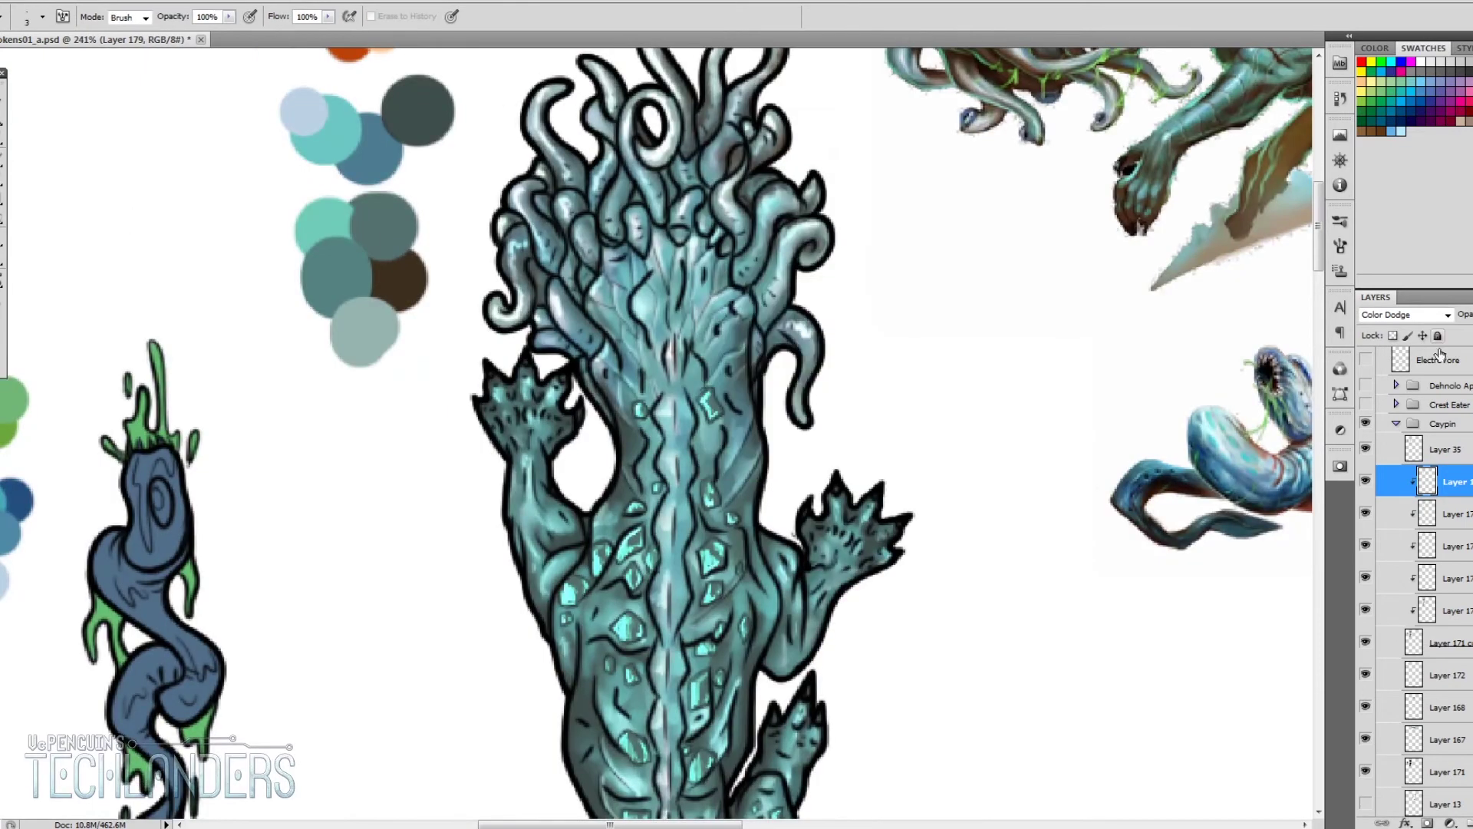
Step: Add a new layer above the Color Dodge highlight layer and ready a 2 px brush
{"action": "key", "text": "ctrl+shift+alt+n"}
{"action": "scroll", "coordinate": [691, 430], "scroll_direction": "up", "scroll_amount": 1}
{"action": "key", "text": "b"}
{"action": "right_click", "coordinate": [918, 250]}
{"action": "key", "text": "Return"}
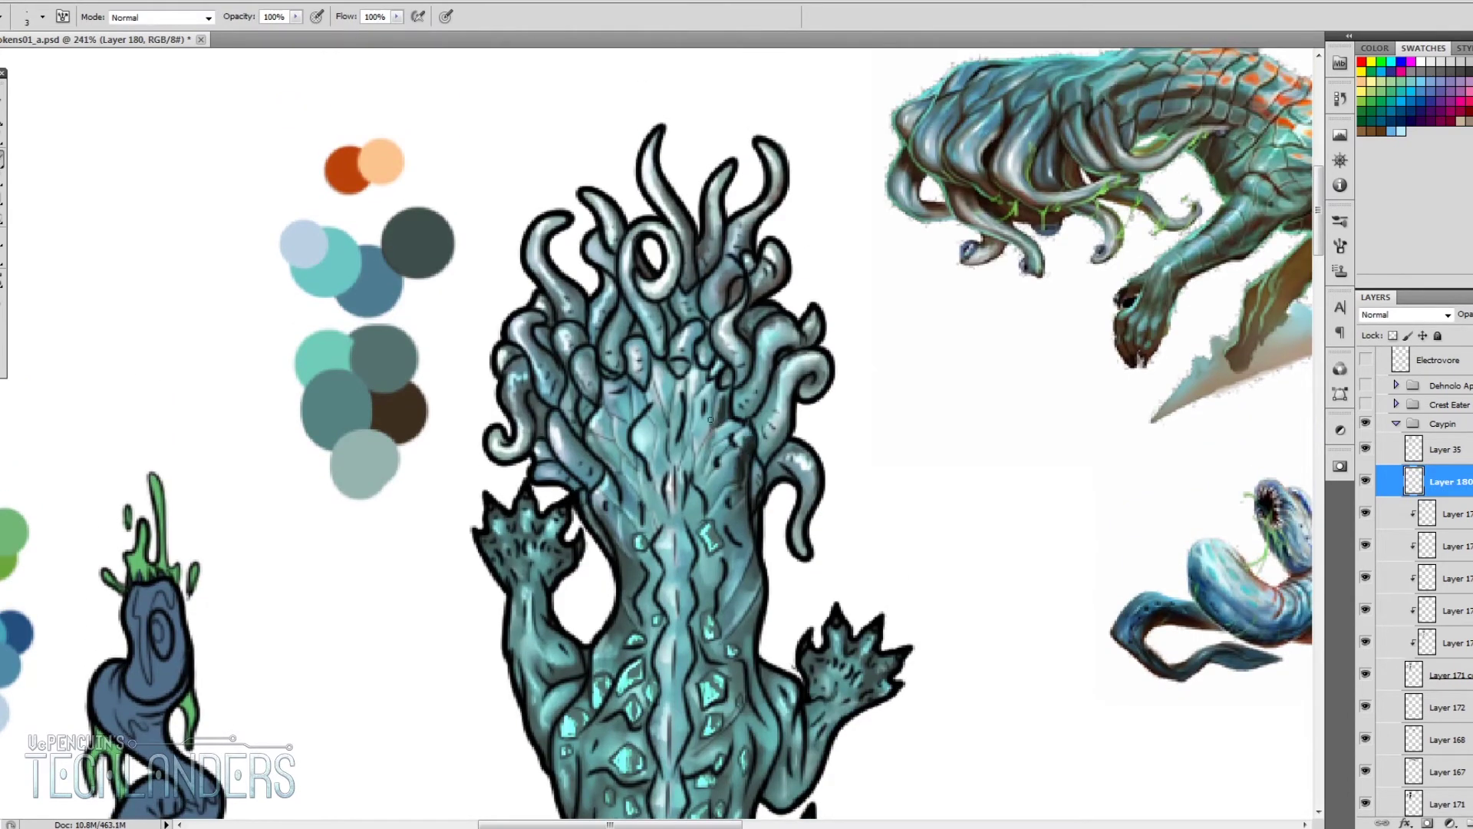
{"action": "key", "text": "bracketleft"}
{"action": "key", "text": "bracketleft"}
{"action": "key", "text": "bracketleft"}
{"action": "key", "text": "bracketleft"}
{"action": "key", "text": "bracketleft"}
{"action": "key", "text": "bracketleft"}
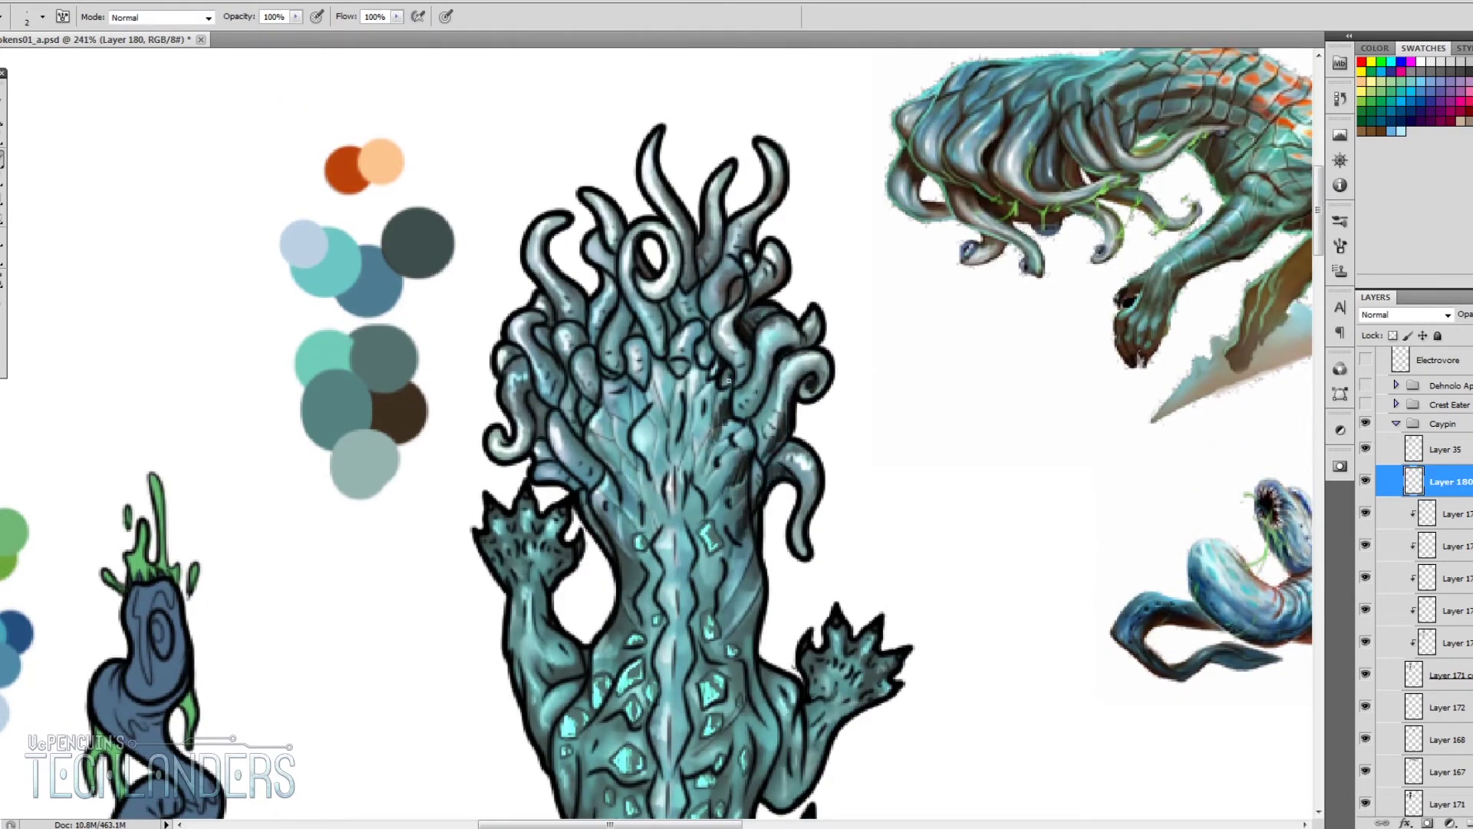
Step: Paint dark shading strokes between the tentacles and over the creature's head and neck, then smudge them
{"action": "left_click_drag", "start_coordinate": [723, 367], "coordinate": [734, 378]}
{"action": "mouse_move", "coordinate": [677, 511]}
{"action": "left_mouse_down"}
{"action": "mouse_move", "coordinate": [721, 481]}
{"action": "mouse_move", "coordinate": [742, 330]}
{"action": "mouse_move", "coordinate": [764, 403]}
{"action": "left_mouse_up"}
{"action": "mouse_move", "coordinate": [625, 355]}
{"action": "left_mouse_down"}
{"action": "mouse_move", "coordinate": [667, 376]}
{"action": "mouse_move", "coordinate": [626, 385]}
{"action": "mouse_move", "coordinate": [622, 522]}
{"action": "left_mouse_up"}
{"action": "key", "text": "r"}
{"action": "mouse_move", "coordinate": [691, 376]}
{"action": "left_mouse_down"}
{"action": "mouse_move", "coordinate": [614, 460]}
{"action": "mouse_move", "coordinate": [652, 323]}
{"action": "left_mouse_up"}
{"action": "key", "text": "b"}
{"action": "left_click_drag", "start_coordinate": [576, 284], "coordinate": [591, 387]}
{"action": "left_click_drag", "start_coordinate": [545, 323], "coordinate": [584, 476]}
{"action": "left_click_drag", "start_coordinate": [522, 376], "coordinate": [556, 476]}
{"action": "key", "text": "r"}
{"action": "scroll", "coordinate": [660, 430], "scroll_direction": "down", "scroll_amount": 4}
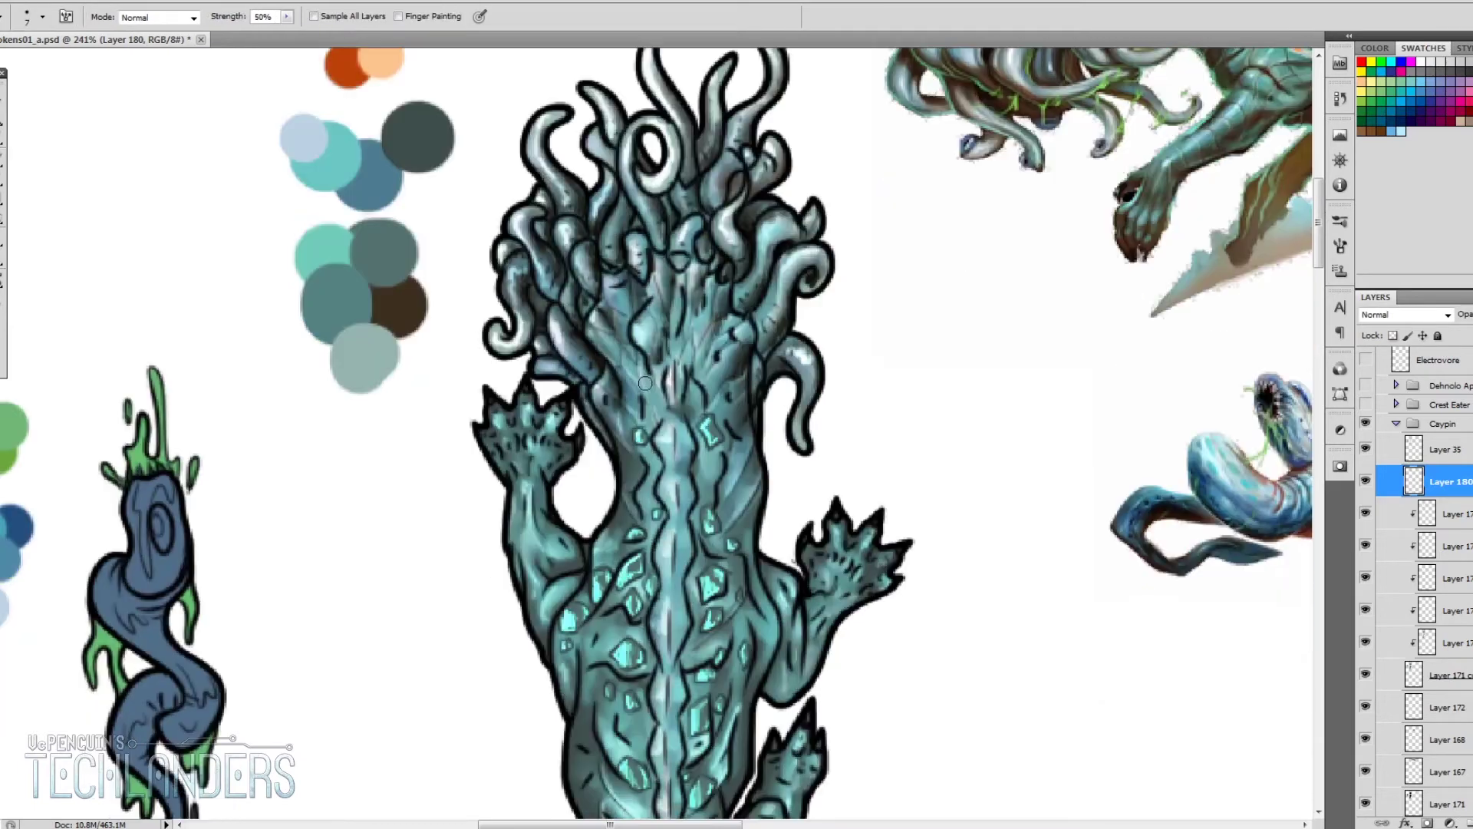
Step: Paint dark accents along the spine ridge down the creature's back and smudge them into the body
{"action": "scroll", "coordinate": [667, 345], "scroll_direction": "down", "scroll_amount": 4}
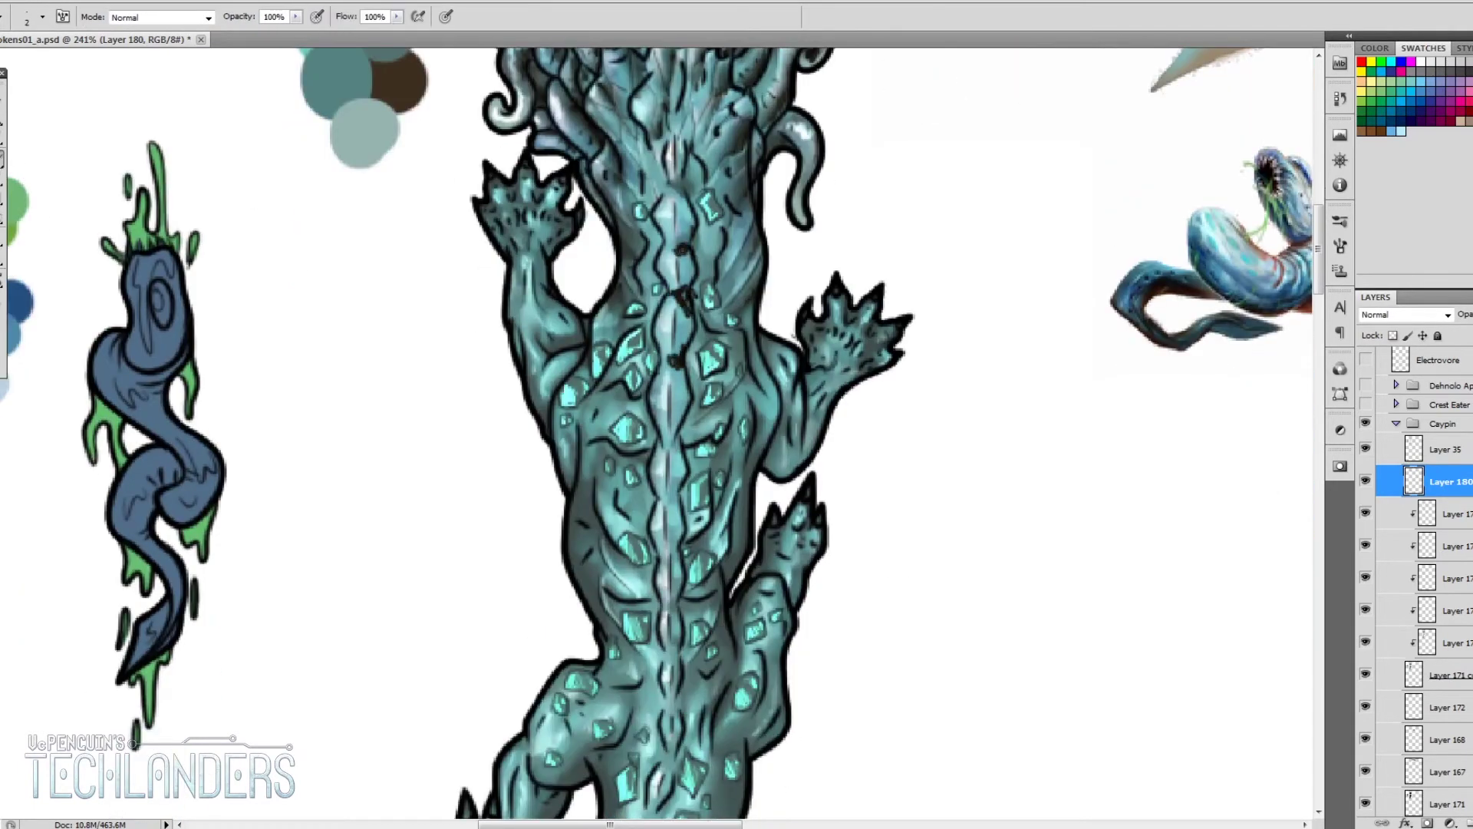
{"action": "key", "text": "b"}
{"action": "mouse_move", "coordinate": [666, 480]}
{"action": "left_mouse_down"}
{"action": "mouse_move", "coordinate": [684, 500]}
{"action": "mouse_move", "coordinate": [686, 560]}
{"action": "left_mouse_up"}
{"action": "scroll", "coordinate": [667, 521], "scroll_direction": "down", "scroll_amount": 2}
{"action": "scroll", "coordinate": [667, 537], "scroll_direction": "down", "scroll_amount": 2}
{"action": "left_click_drag", "start_coordinate": [666, 509], "coordinate": [691, 600]}
{"action": "left_click_drag", "start_coordinate": [671, 629], "coordinate": [631, 647]}
{"action": "key", "text": "r"}
{"action": "left_click_drag", "start_coordinate": [664, 307], "coordinate": [660, 598]}
{"action": "scroll", "coordinate": [609, 454], "scroll_direction": "down", "scroll_amount": 2}
{"action": "key", "text": "b"}
{"action": "scroll", "coordinate": [610, 454], "scroll_direction": "up", "scroll_amount": 1}
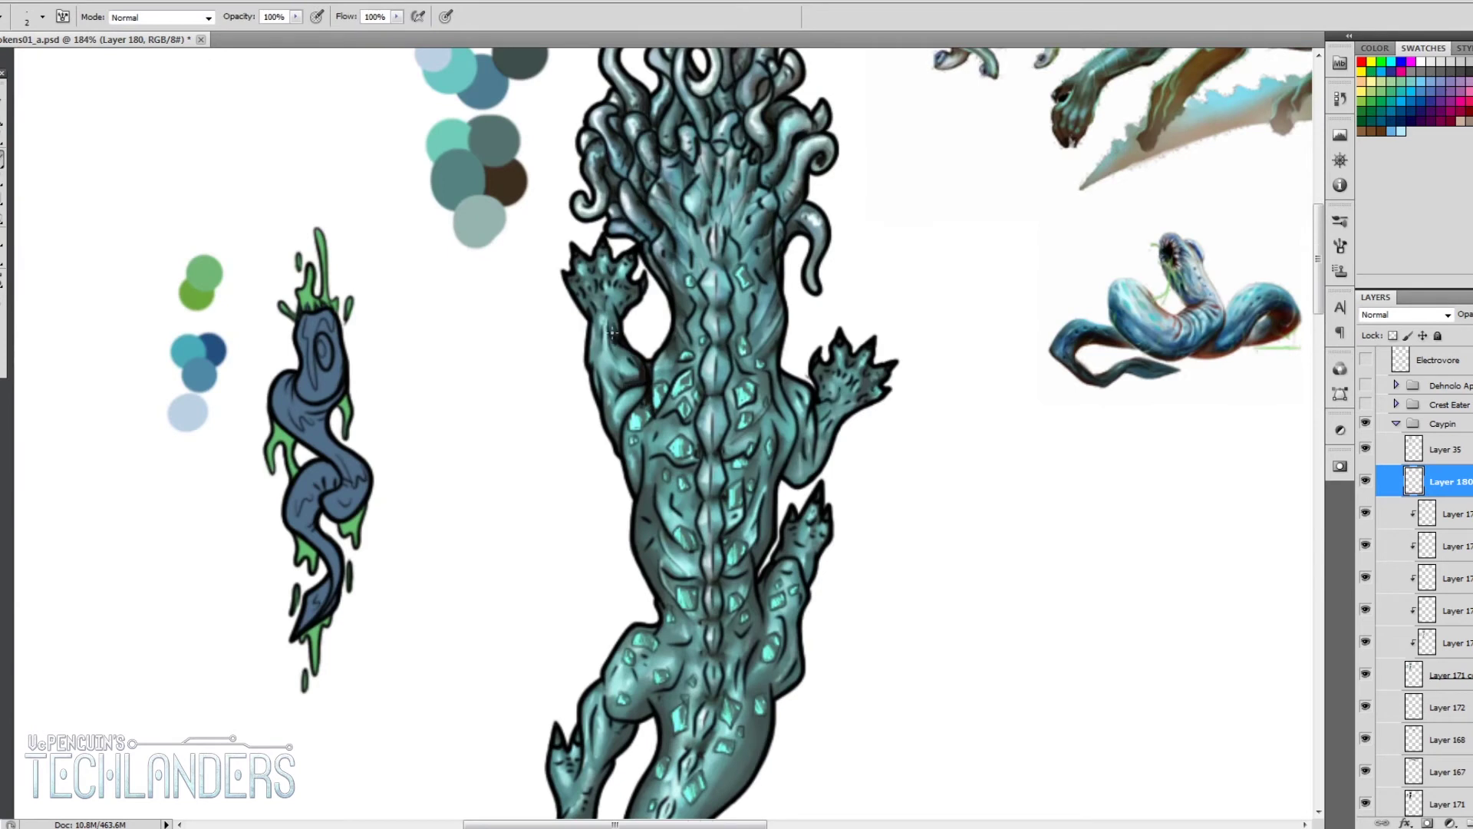
Step: Shade and smudge the creature's two forelegs with dark strokes
{"action": "key", "text": "r"}
{"action": "left_click_drag", "start_coordinate": [620, 297], "coordinate": [648, 415]}
{"action": "key", "text": "b"}
{"action": "mouse_move", "coordinate": [787, 395]}
{"action": "left_mouse_down"}
{"action": "mouse_move", "coordinate": [767, 530]}
{"action": "mouse_move", "coordinate": [819, 445]}
{"action": "mouse_move", "coordinate": [766, 484]}
{"action": "left_mouse_up"}
{"action": "key", "text": "r"}
{"action": "key", "text": "b"}
Step: Darken the creature's flanks with short 2 px strokes, smudging each into the surrounding skin
{"action": "scroll", "coordinate": [720, 500], "scroll_direction": "down", "scroll_amount": 3}
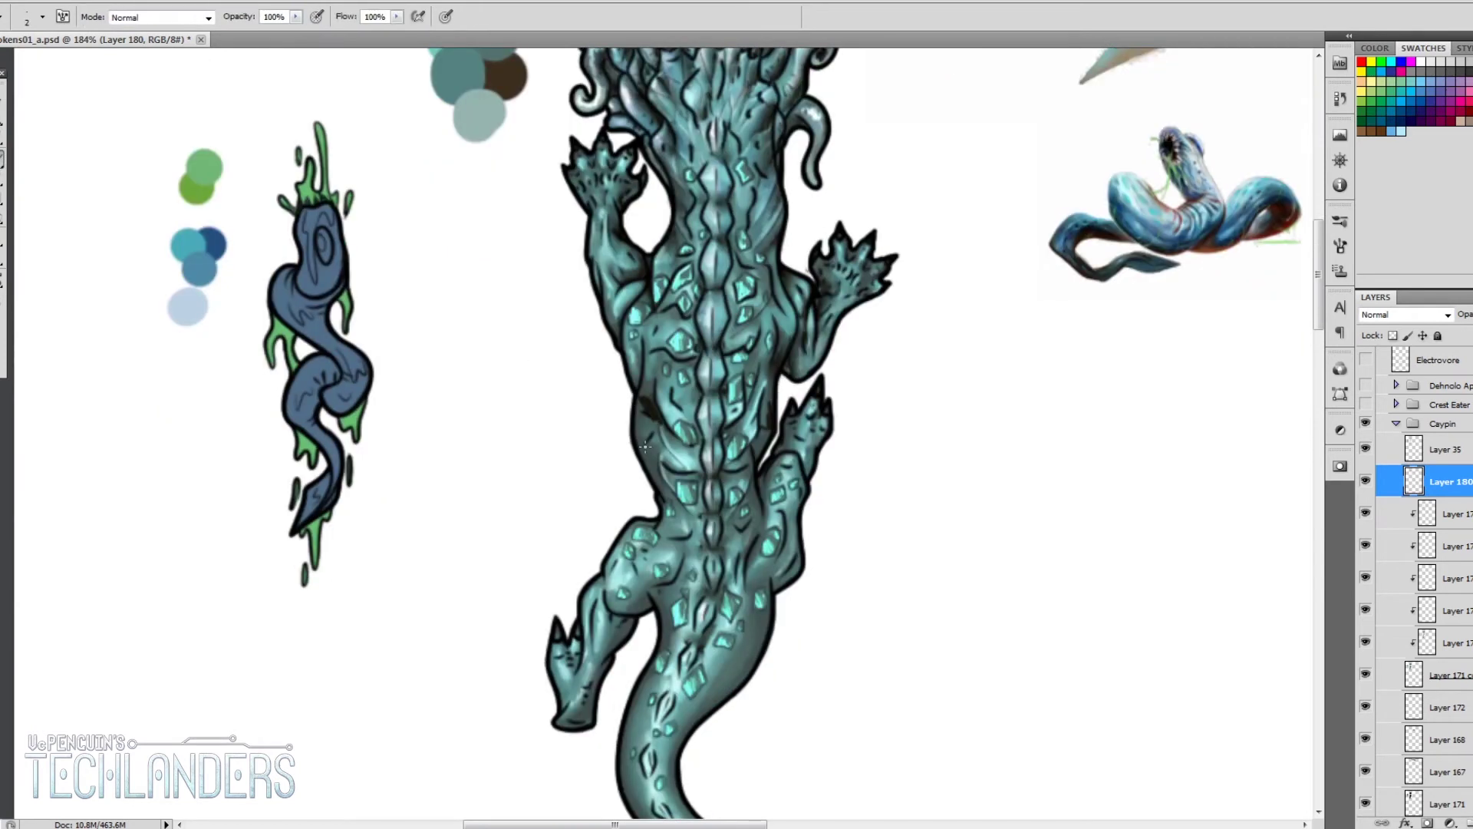
{"action": "key", "text": "r"}
{"action": "mouse_move", "coordinate": [644, 395]}
{"action": "left_mouse_down"}
{"action": "mouse_move", "coordinate": [668, 407]}
{"action": "mouse_move", "coordinate": [660, 453]}
{"action": "left_mouse_up"}
{"action": "key", "text": "b"}
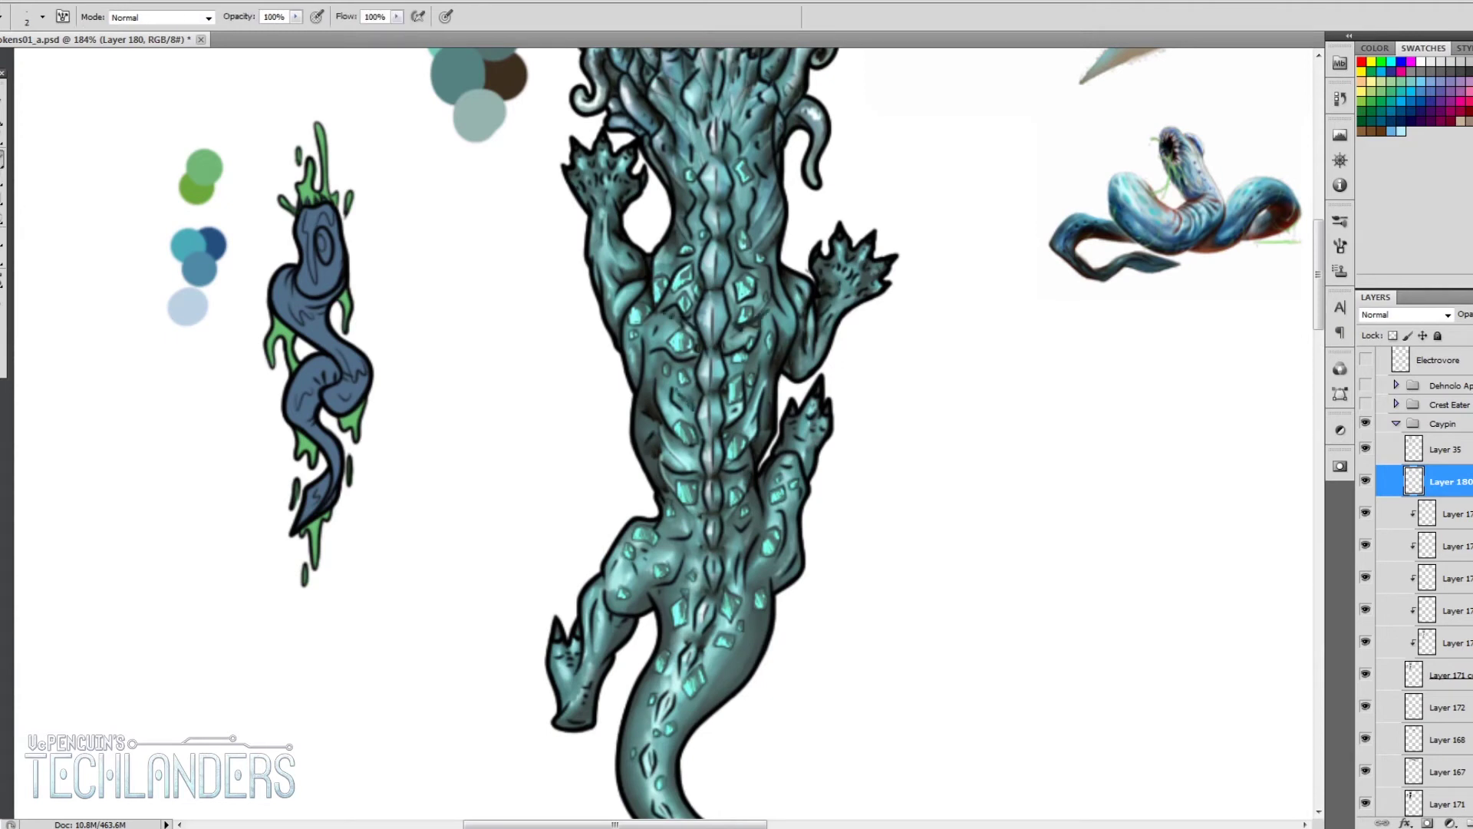
{"action": "key", "text": "r"}
{"action": "key", "text": "b"}
{"action": "key", "text": "r"}
{"action": "key", "text": "b"}
{"action": "key", "text": "r"}
{"action": "key", "text": "b"}
Step: Paint and smudge dark shading over the hind legs, hips and tail base, and clip the shading layer
{"action": "scroll", "coordinate": [532, 377], "scroll_direction": "down", "scroll_amount": 3}
{"action": "left_click_drag", "start_coordinate": [675, 357], "coordinate": [686, 395]}
{"action": "left_click_drag", "start_coordinate": [756, 349], "coordinate": [756, 395]}
{"action": "left_click_drag", "start_coordinate": [783, 242], "coordinate": [760, 498]}
{"action": "left_click_drag", "start_coordinate": [660, 403], "coordinate": [661, 436]}
{"action": "key", "text": "r"}
{"action": "left_click_drag", "start_coordinate": [659, 353], "coordinate": [691, 403]}
{"action": "left_click_drag", "start_coordinate": [767, 269], "coordinate": [755, 372]}
{"action": "left_click_drag", "start_coordinate": [795, 299], "coordinate": [737, 498]}
{"action": "mouse_move", "coordinate": [671, 403]}
{"action": "left_mouse_down"}
{"action": "mouse_move", "coordinate": [668, 457]}
{"action": "mouse_move", "coordinate": [614, 572]}
{"action": "left_mouse_up"}
{"action": "key", "text": "ctrl+alt+g"}
Step: Add another clipped layer in Lighter Color mode and work soft light over the creature with a 97 px brush
{"action": "scroll", "coordinate": [868, 464], "scroll_direction": "down", "scroll_amount": 5}
{"action": "scroll", "coordinate": [641, 535], "scroll_direction": "up", "scroll_amount": 3}
{"action": "key", "text": "b"}
{"action": "key", "text": "ctrl+shift+alt+n"}
{"action": "right_click", "coordinate": [668, 445]}
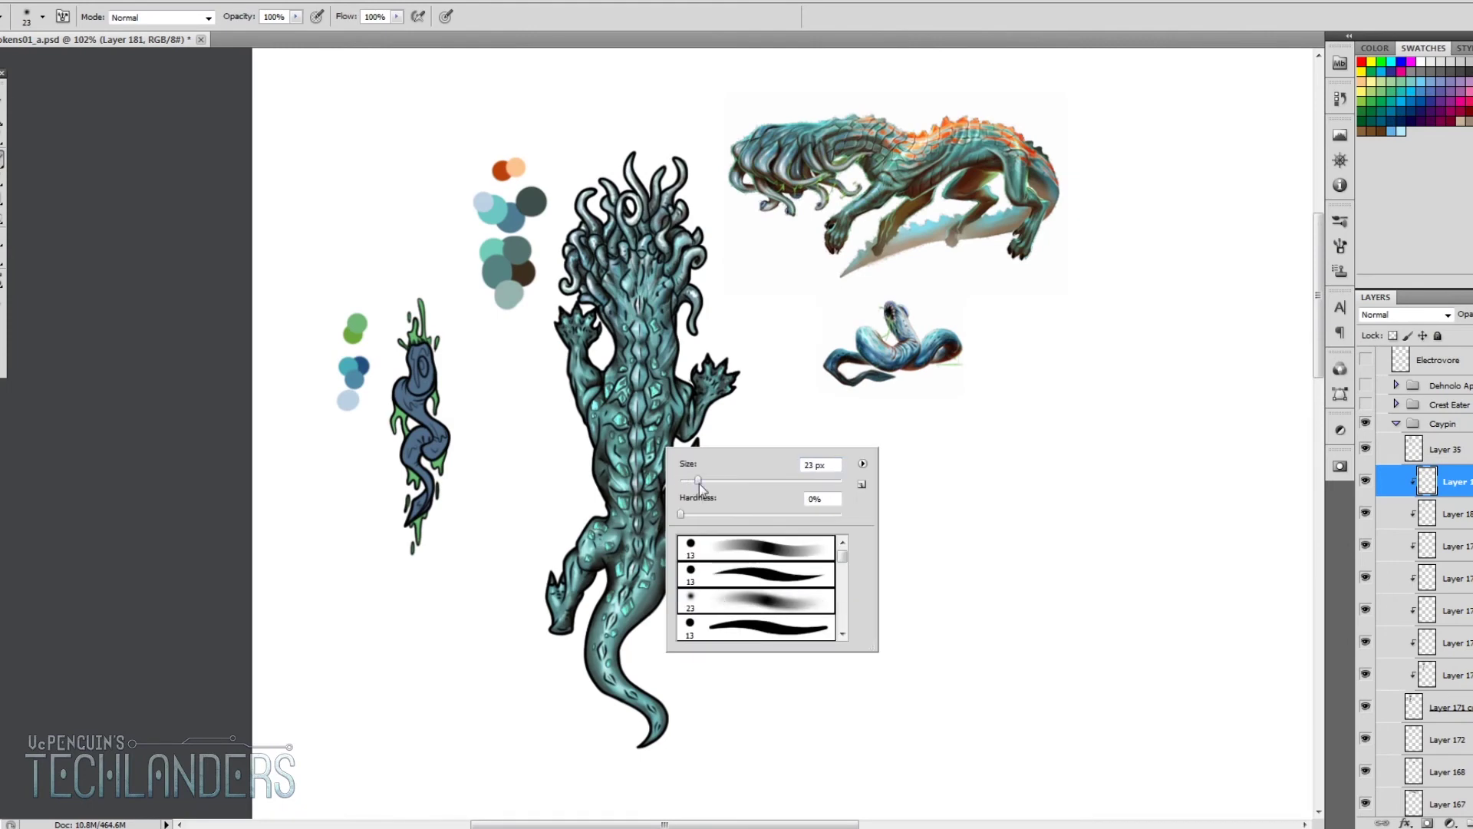
{"action": "key", "text": "Escape"}
{"action": "scroll", "coordinate": [530, 203], "scroll_direction": "down", "scroll_amount": 2}
{"action": "left_click", "coordinate": [4, 361]}
{"action": "key", "text": "Return"}
{"action": "left_click", "coordinate": [1448, 315]}
{"action": "scroll", "coordinate": [1448, 315], "scroll_direction": "down", "scroll_amount": 5}
{"action": "scroll", "coordinate": [1448, 314], "scroll_direction": "down", "scroll_amount": 6}
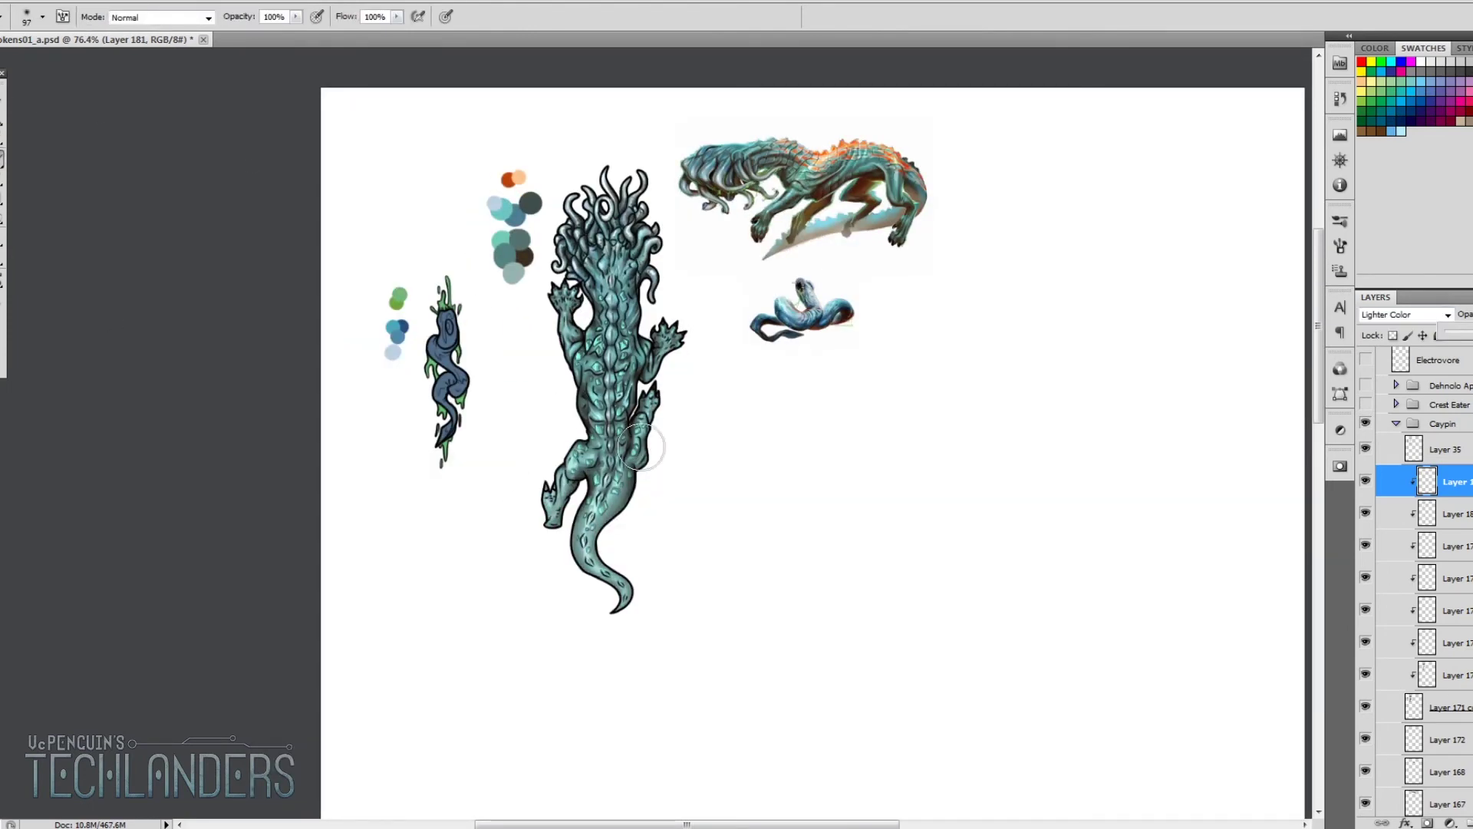
{"action": "scroll", "coordinate": [543, 362], "scroll_direction": "up", "scroll_amount": 3}
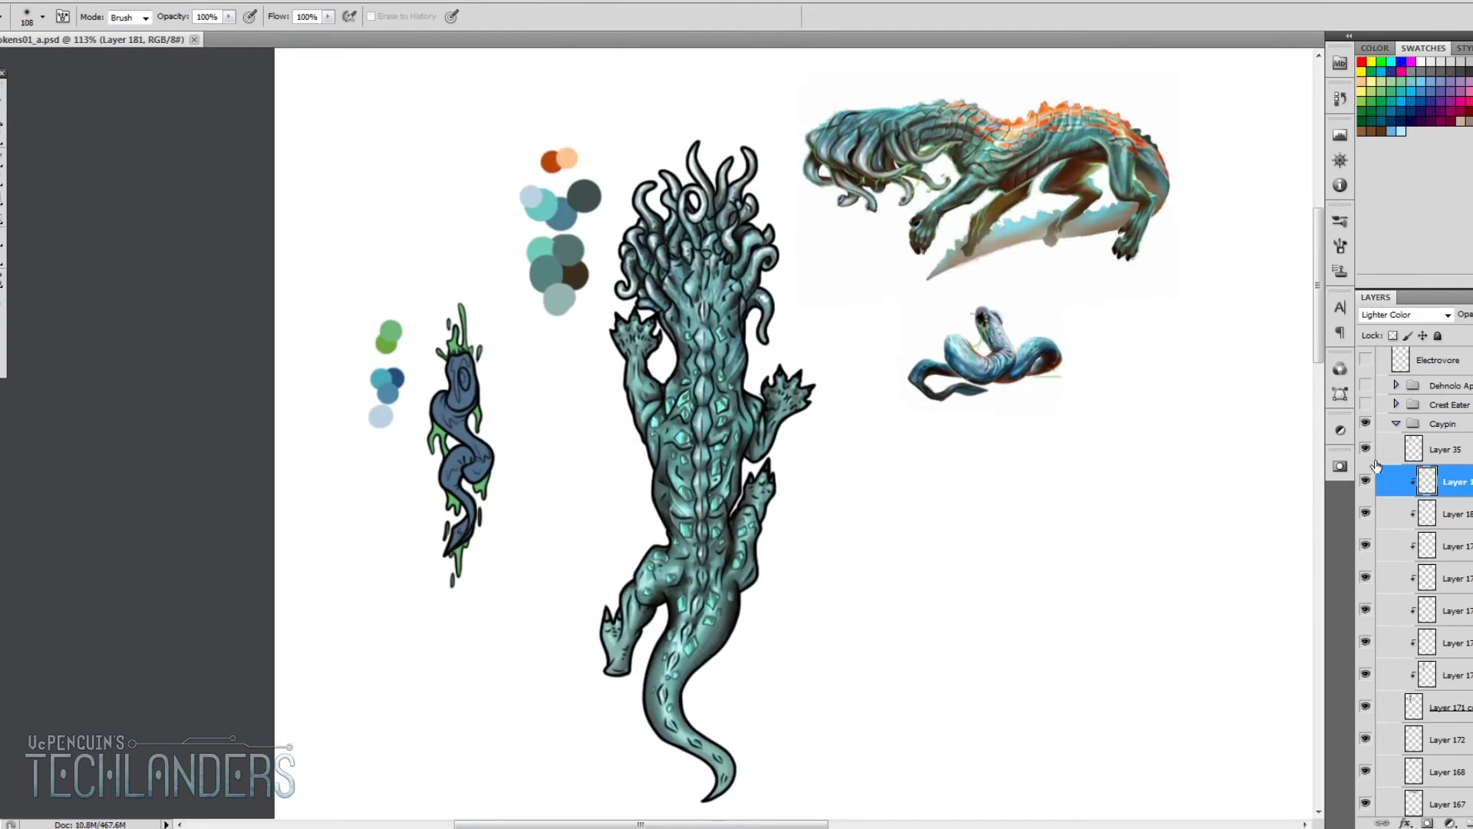
{"action": "key", "text": "e"}
Step: Add a new layer and paint dark orange markings over the creature's neck, shoulders and upper back at 3 px
{"action": "key", "text": "ctrl+shift+alt+n"}
{"action": "key", "text": "b"}
{"action": "left_click", "coordinate": [4, 361]}
{"action": "key", "text": "Return"}
{"action": "scroll", "coordinate": [749, 370], "scroll_direction": "up", "scroll_amount": 2}
{"action": "right_click", "coordinate": [741, 388]}
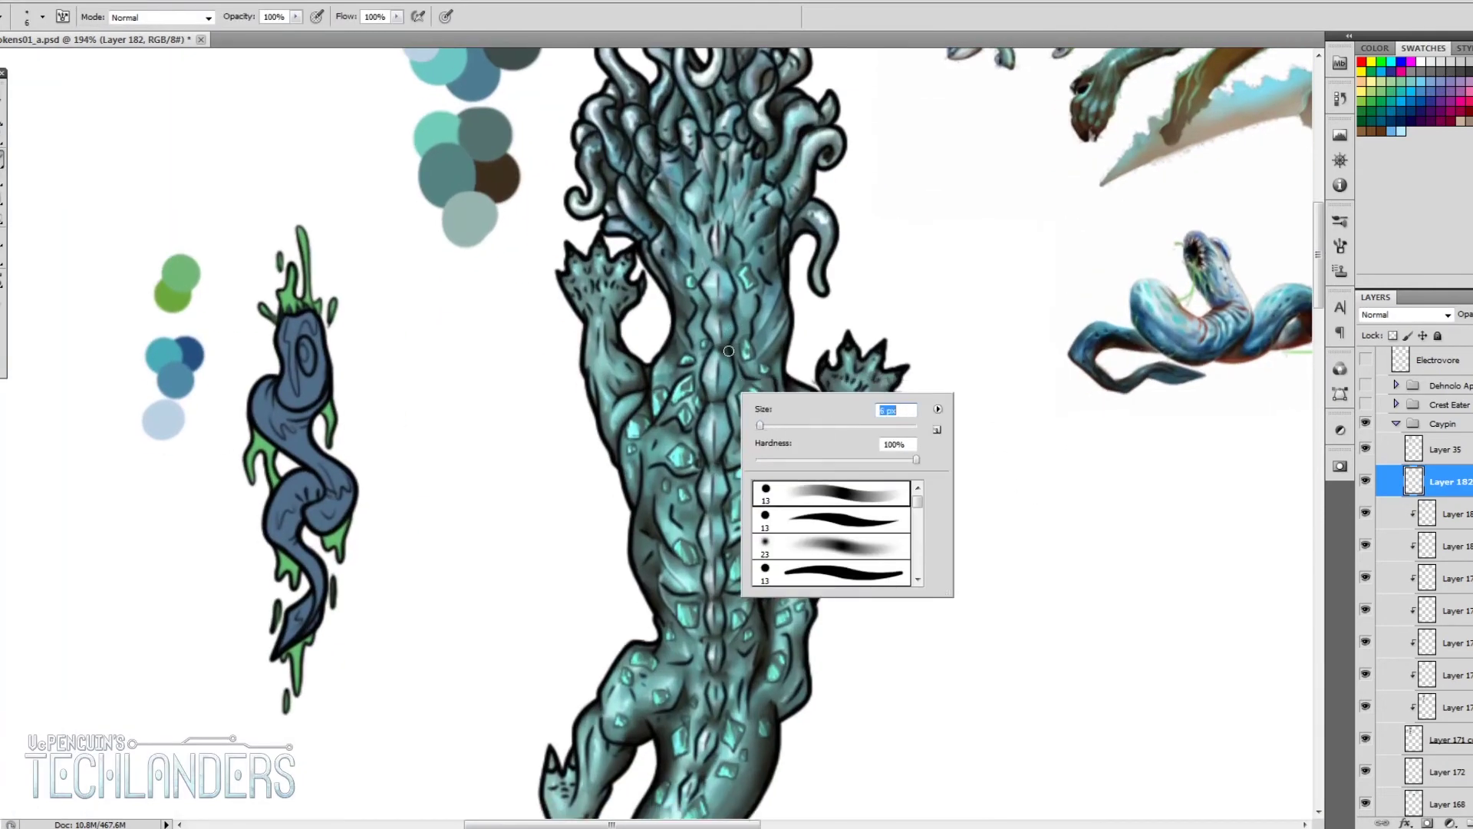
{"action": "key", "text": "Return"}
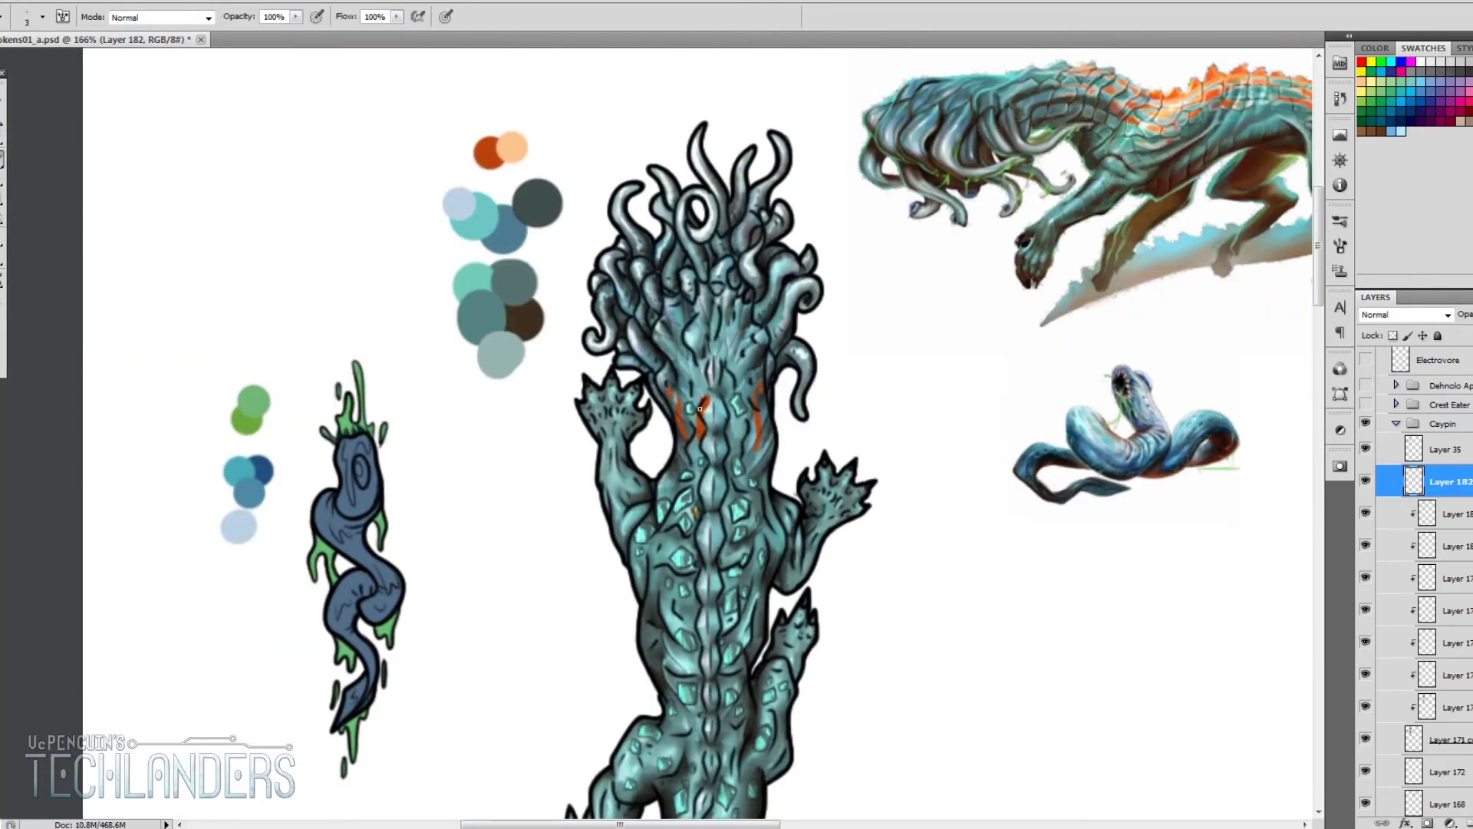
{"action": "scroll", "coordinate": [717, 418], "scroll_direction": "down", "scroll_amount": 2}
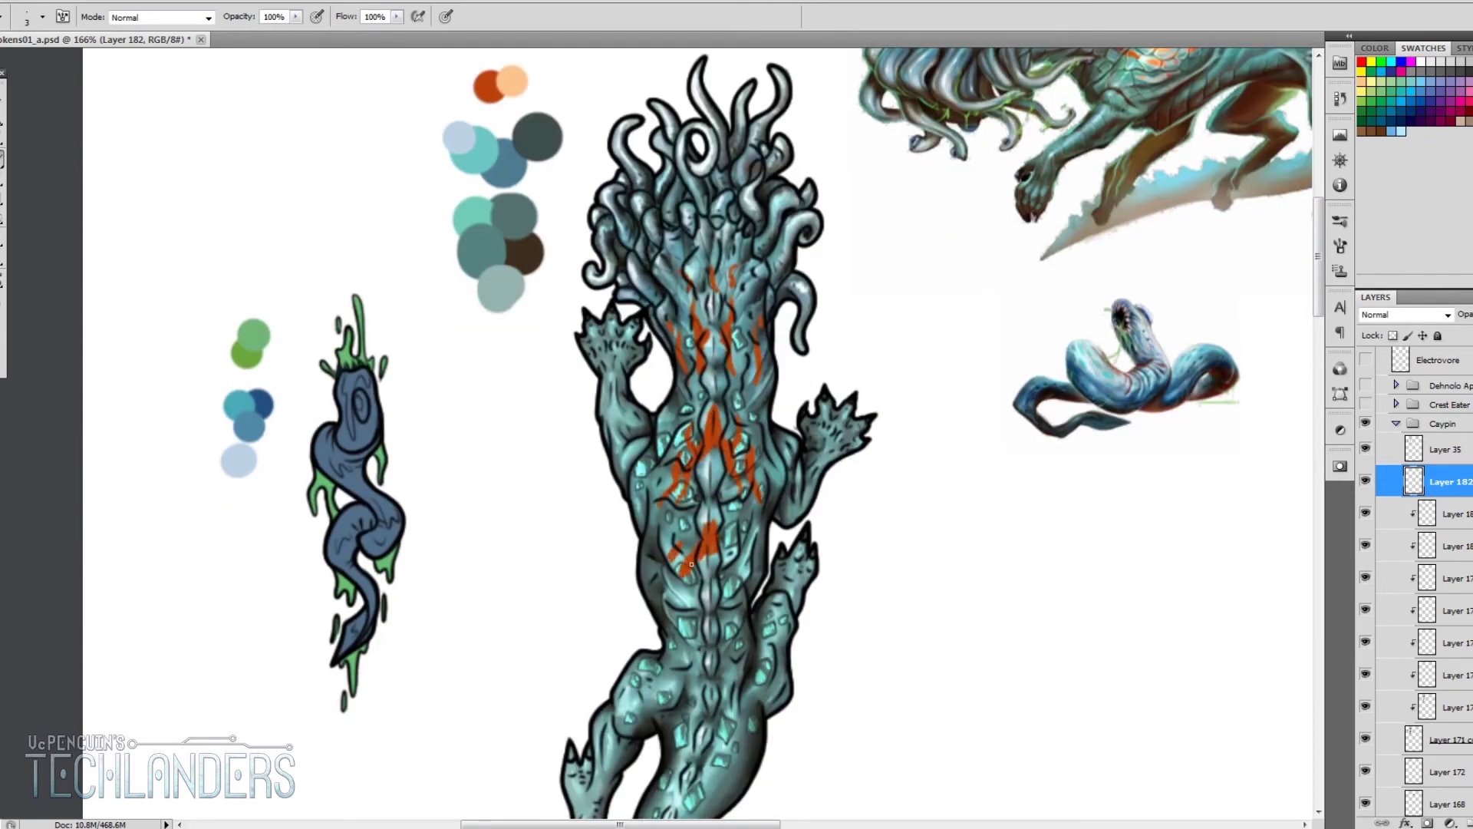
{"action": "scroll", "coordinate": [743, 537], "scroll_direction": "down", "scroll_amount": 1}
{"action": "scroll", "coordinate": [720, 340], "scroll_direction": "up", "scroll_amount": 2}
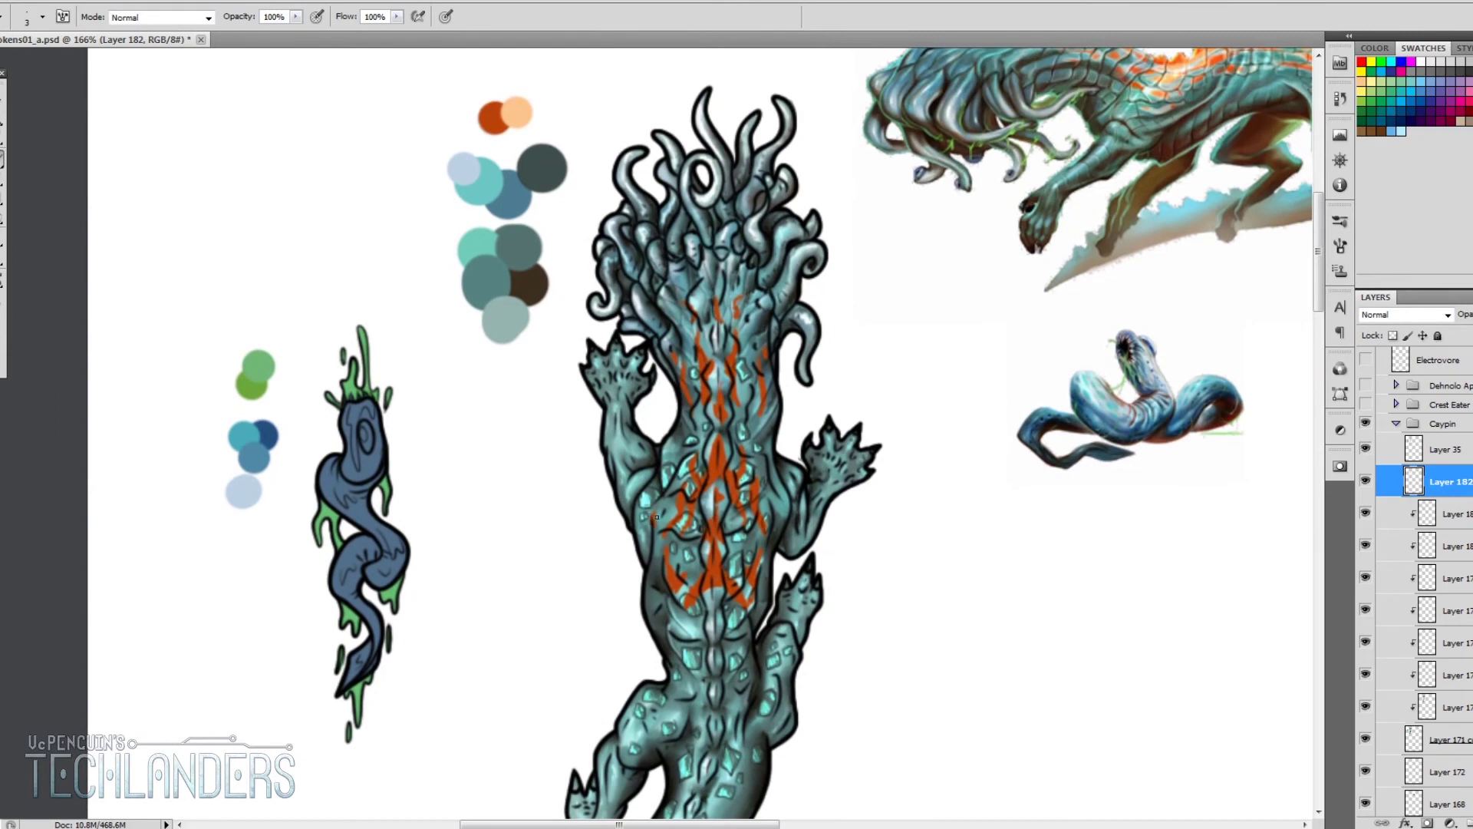
Step: Continue the orange markings over the lower back, hips and upper tail
{"action": "scroll", "coordinate": [783, 474], "scroll_direction": "down", "scroll_amount": 5}
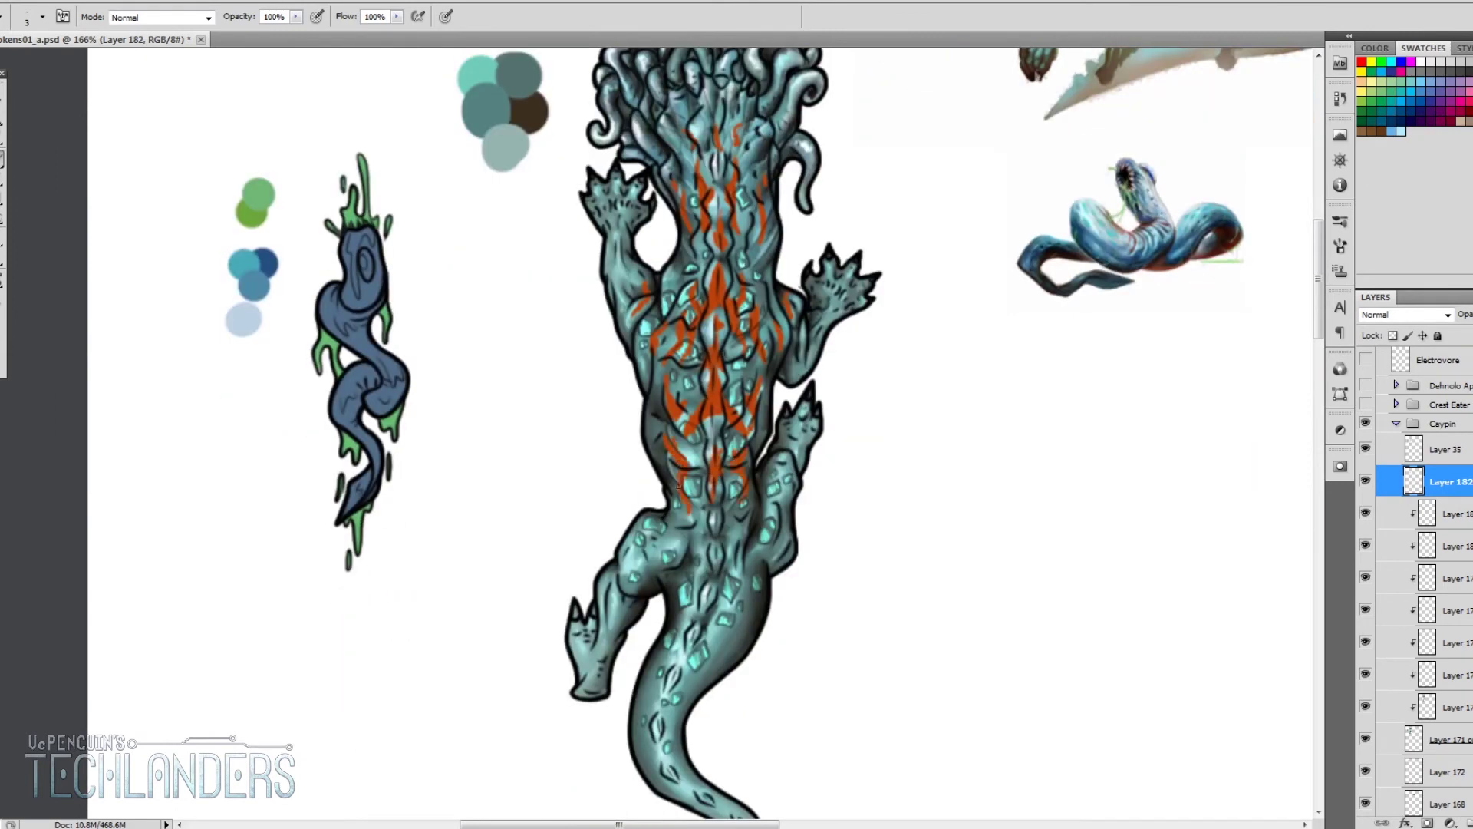
{"action": "scroll", "coordinate": [676, 461], "scroll_direction": "down", "scroll_amount": 2}
{"action": "scroll", "coordinate": [735, 506], "scroll_direction": "up", "scroll_amount": 1}
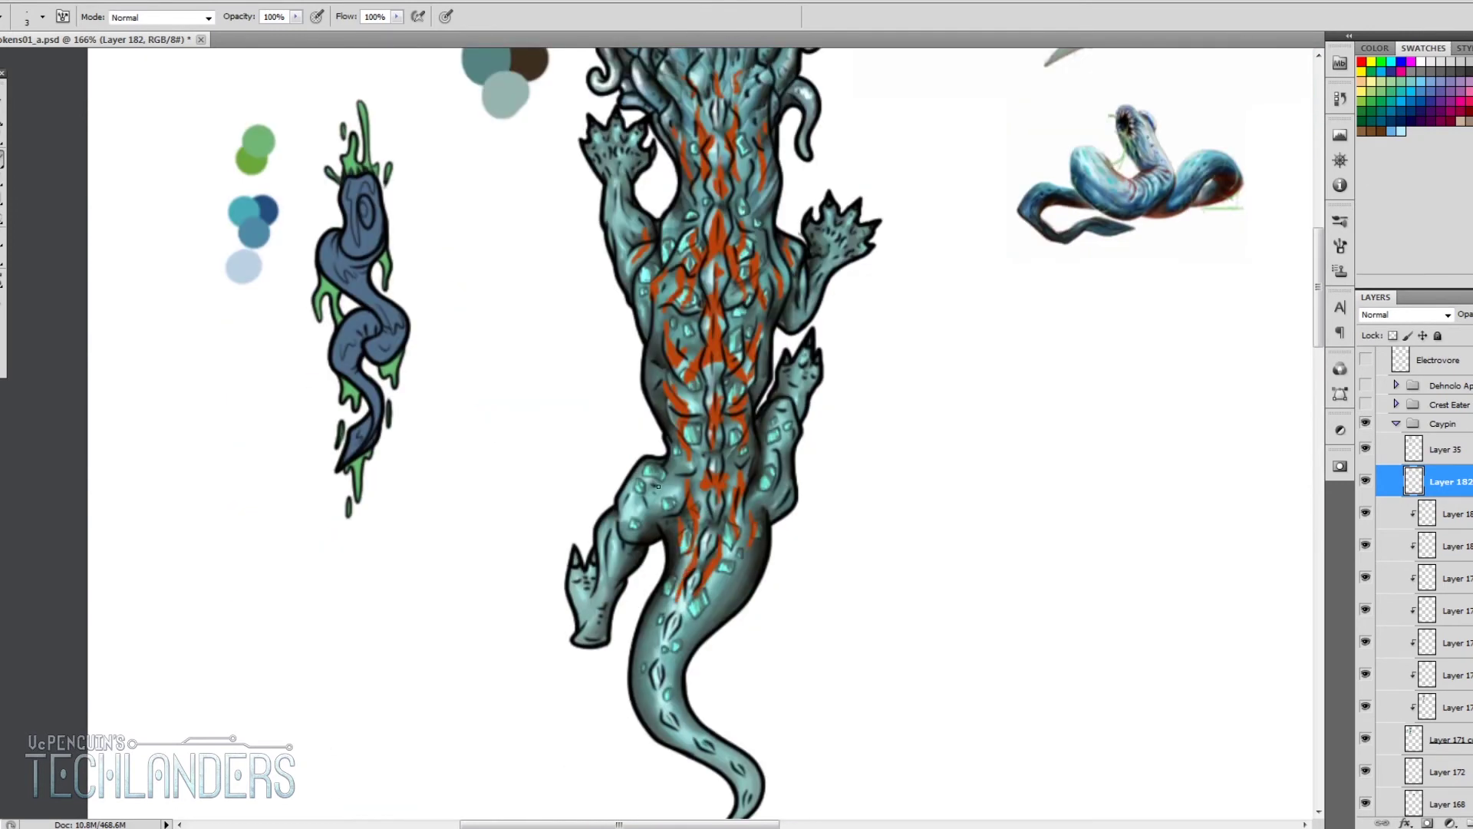
{"action": "scroll", "coordinate": [655, 478], "scroll_direction": "down", "scroll_amount": 1}
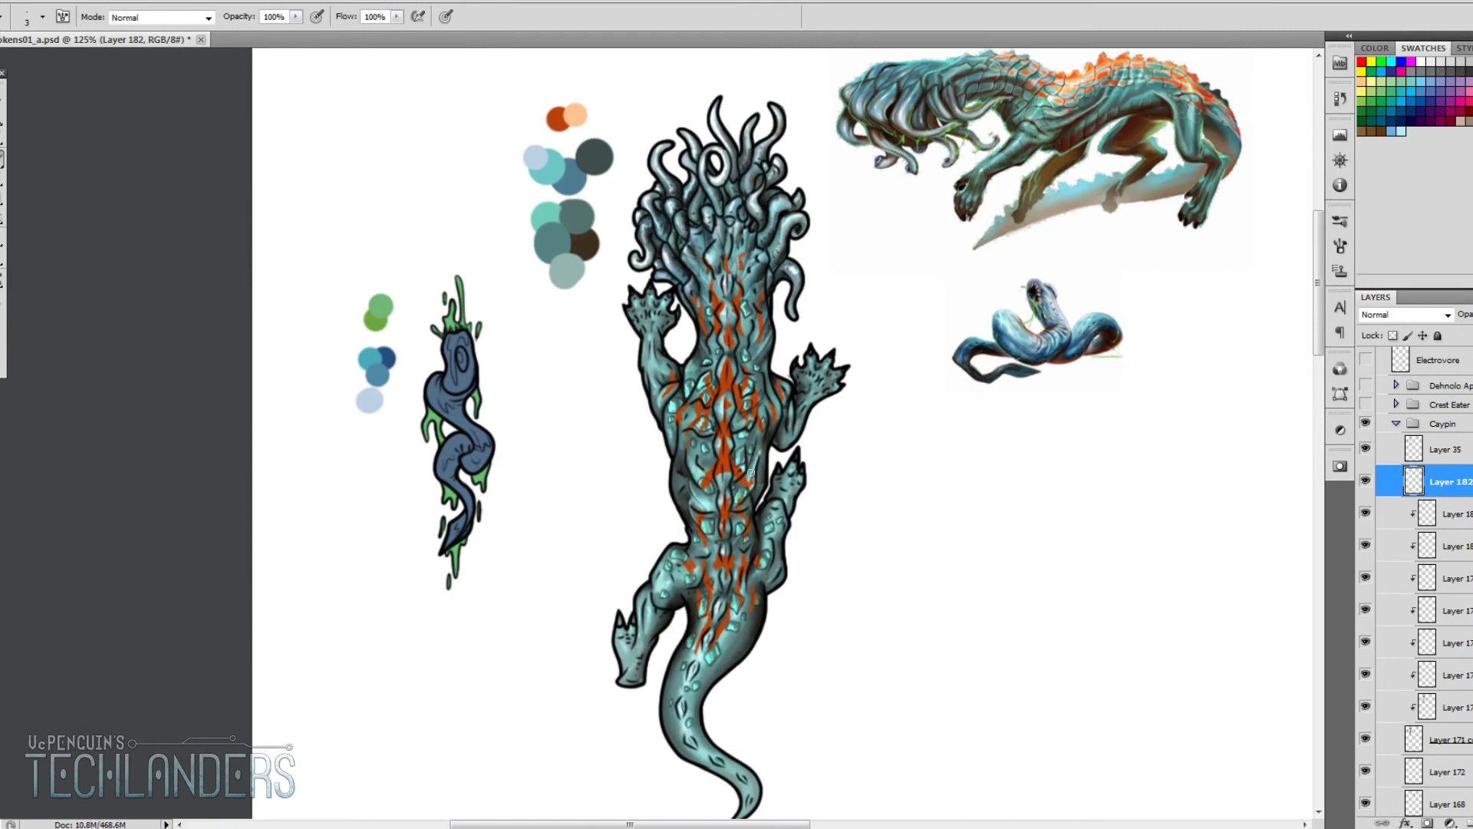
{"action": "scroll", "coordinate": [689, 504], "scroll_direction": "down", "scroll_amount": 4}
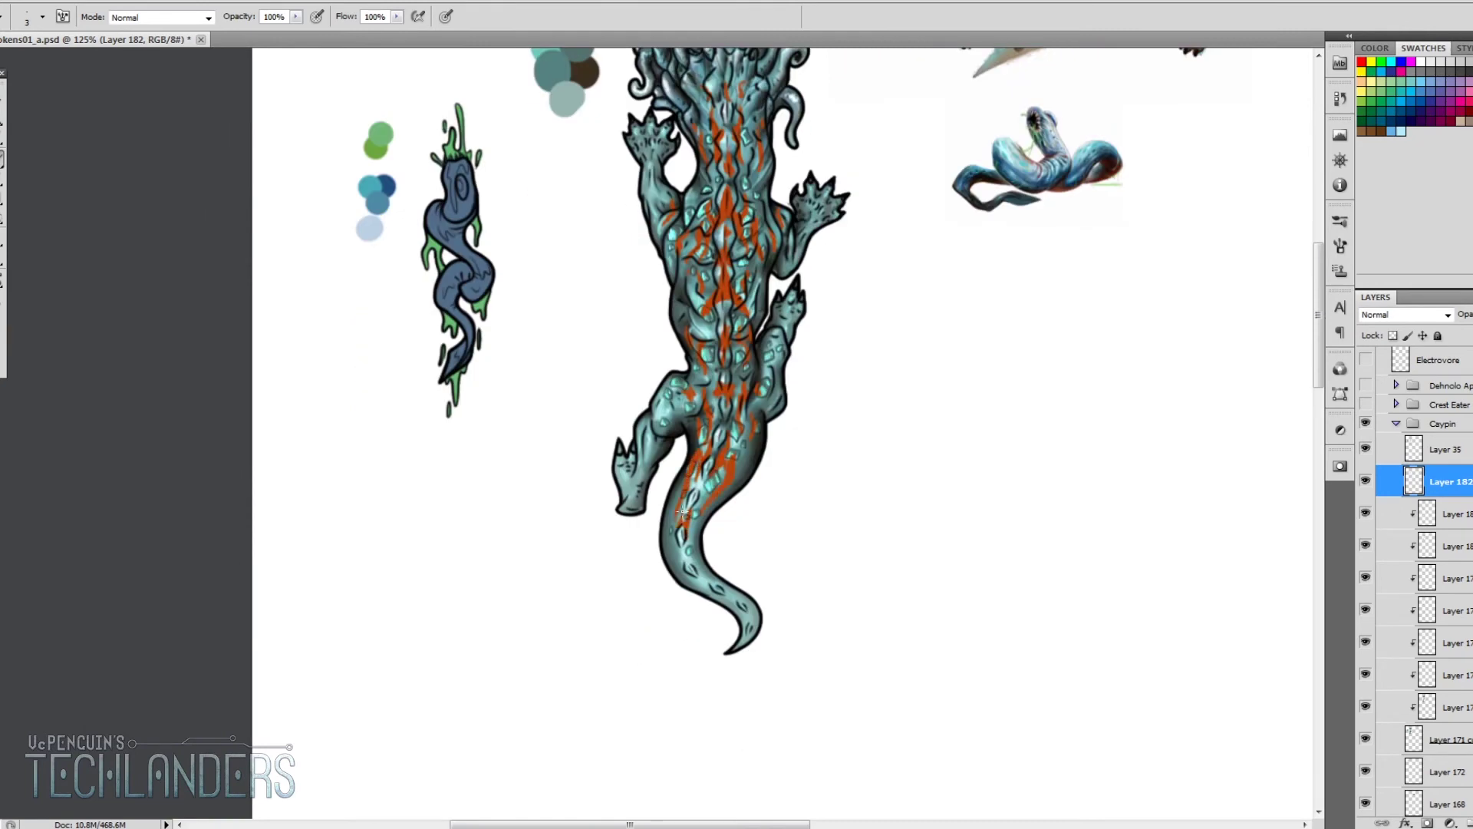
{"action": "scroll", "coordinate": [711, 586], "scroll_direction": "up", "scroll_amount": 2}
{"action": "scroll", "coordinate": [711, 586], "scroll_direction": "up", "scroll_amount": 1}
Step: Give the orange marking layer a light orange Inner Glow in Screen mode at 100% opacity, 7 px in size
{"action": "left_click", "coordinate": [173, 258]}
{"action": "left_click", "coordinate": [316, 246]}
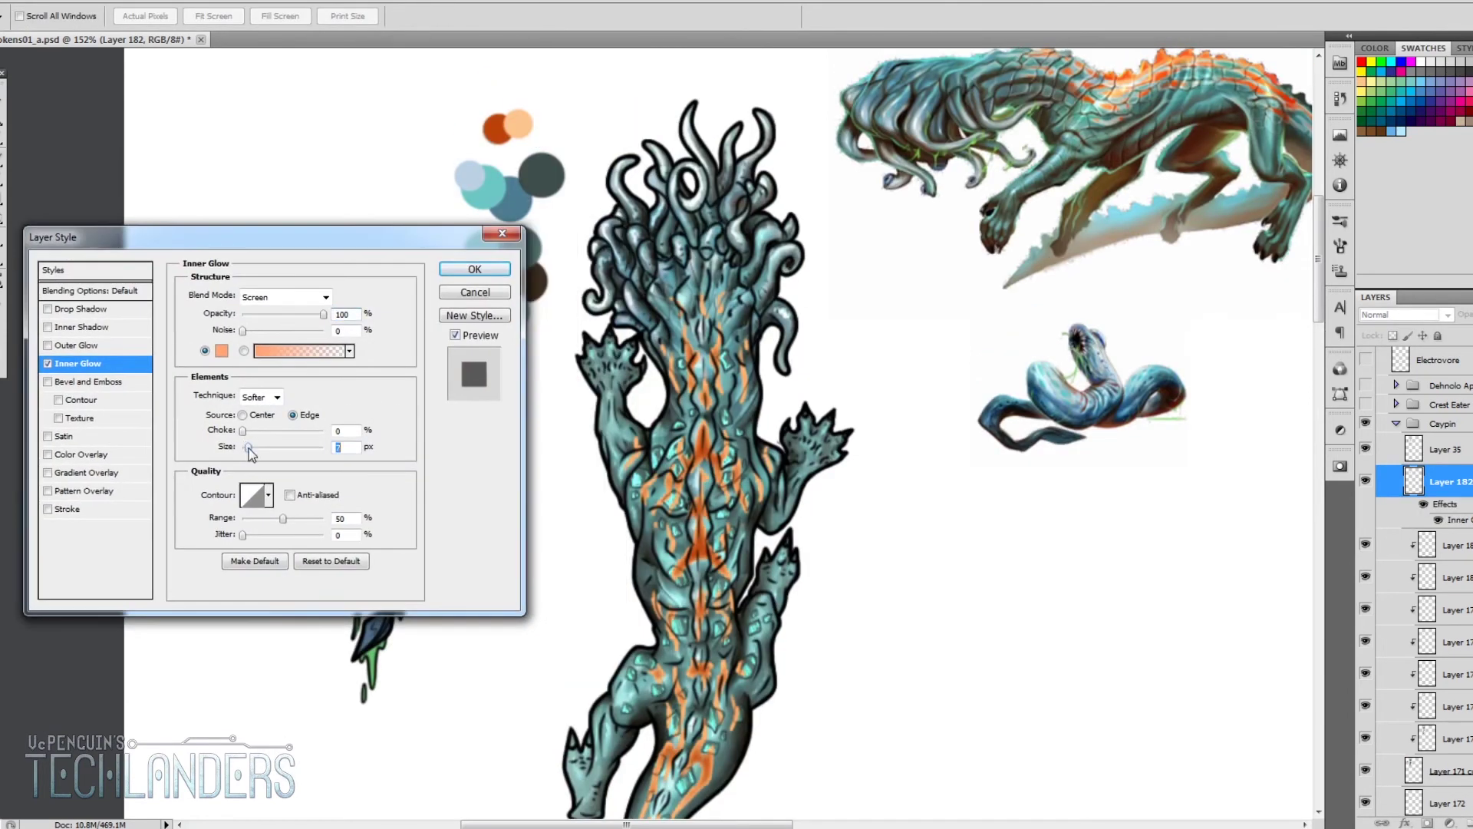
{"action": "key", "text": "shift+Tab"}
{"action": "key", "text": "Return"}
Step: Try other blending modes on the orange marking layer, including Hard Light and Color
{"action": "scroll", "coordinate": [194, 482], "scroll_direction": "down", "scroll_amount": 5}
{"action": "scroll", "coordinate": [1405, 315], "scroll_direction": "down", "scroll_amount": 10}
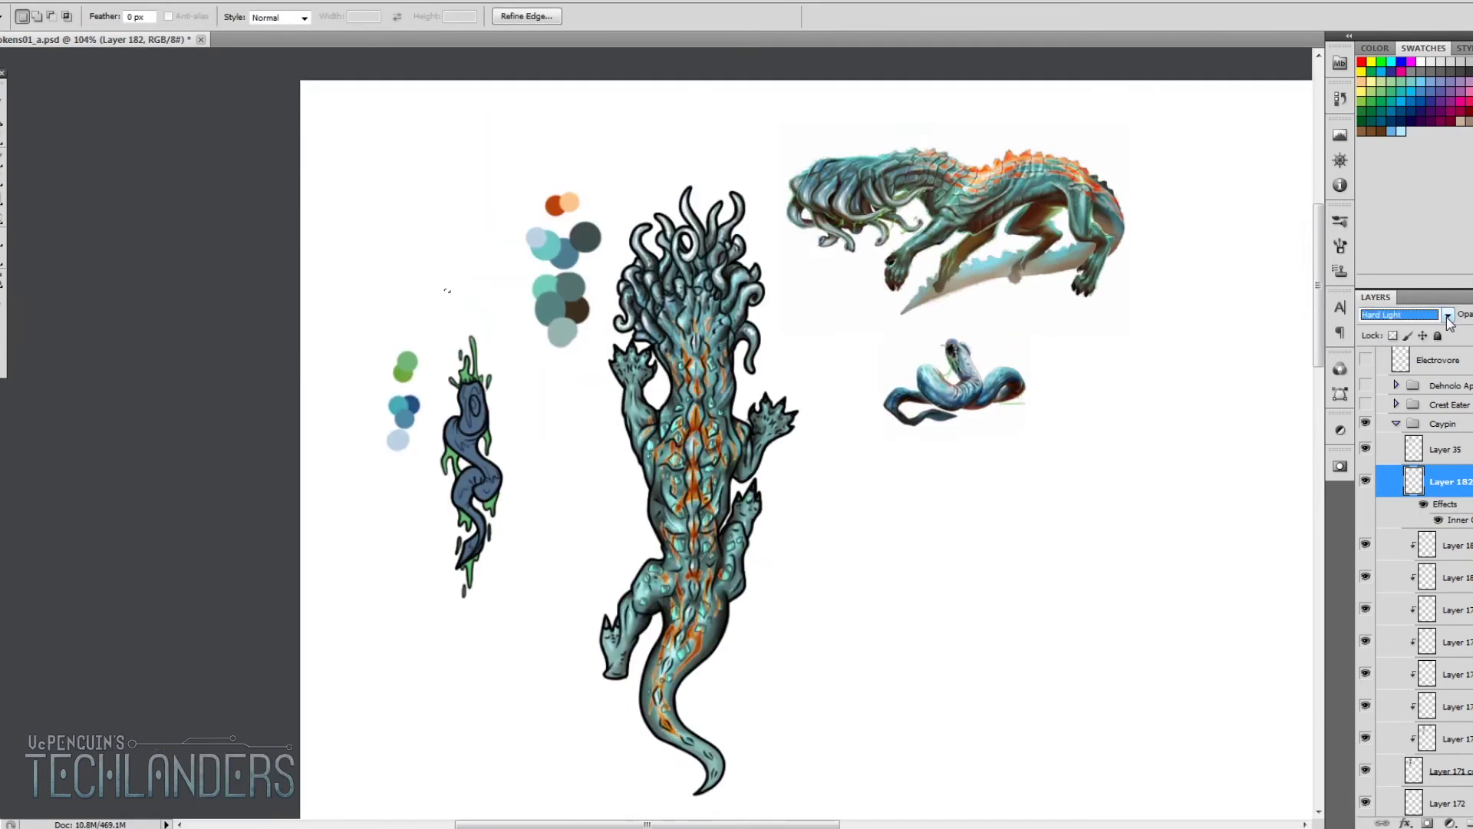
{"action": "scroll", "coordinate": [1404, 314], "scroll_direction": "up", "scroll_amount": 20}
{"action": "scroll", "coordinate": [1082, 487], "scroll_direction": "up", "scroll_amount": 4}
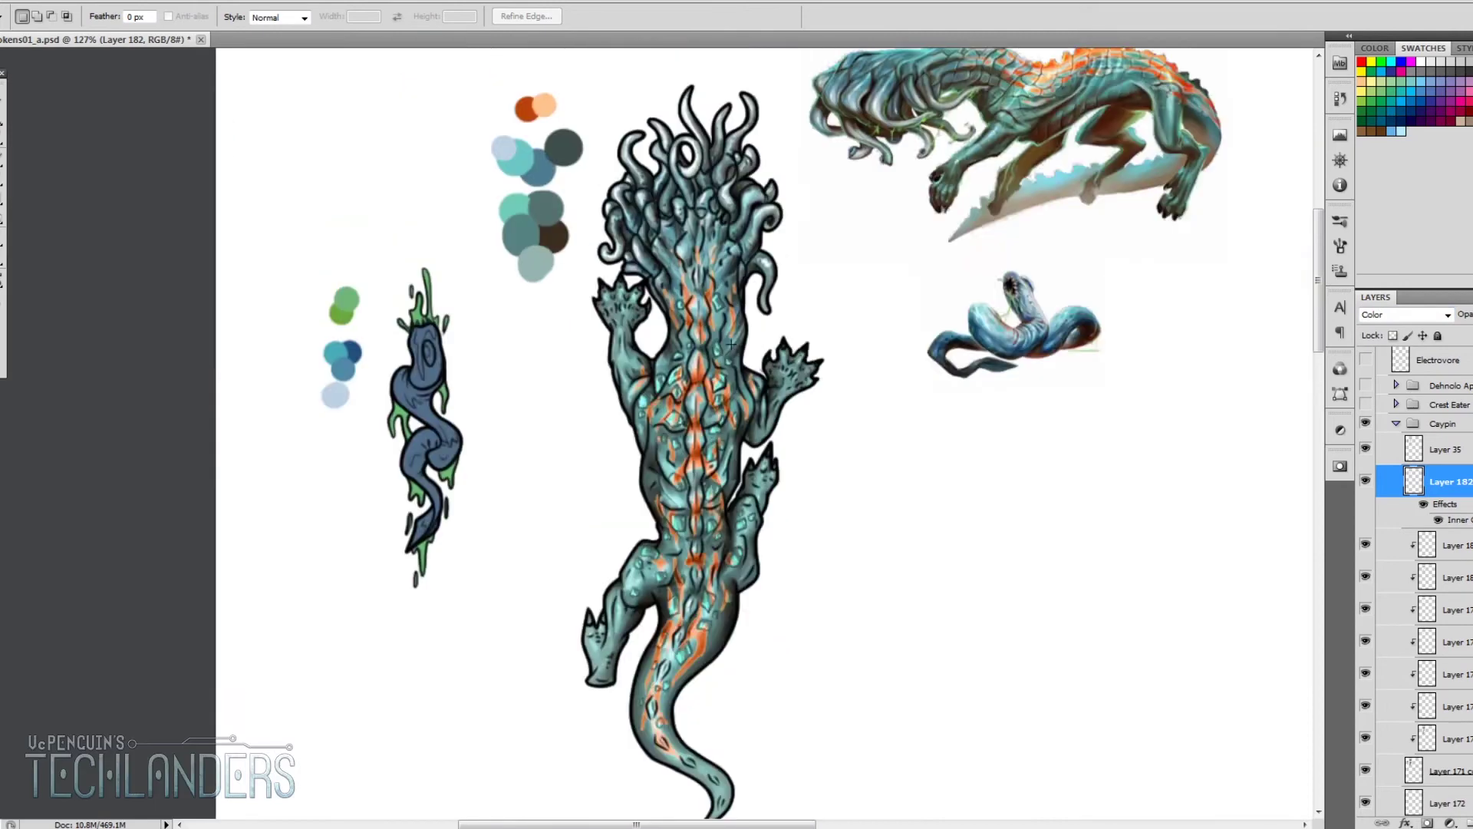
{"action": "scroll", "coordinate": [1083, 487], "scroll_direction": "down", "scroll_amount": 4}
{"action": "scroll", "coordinate": [1160, 414], "scroll_direction": "up", "scroll_amount": 4}
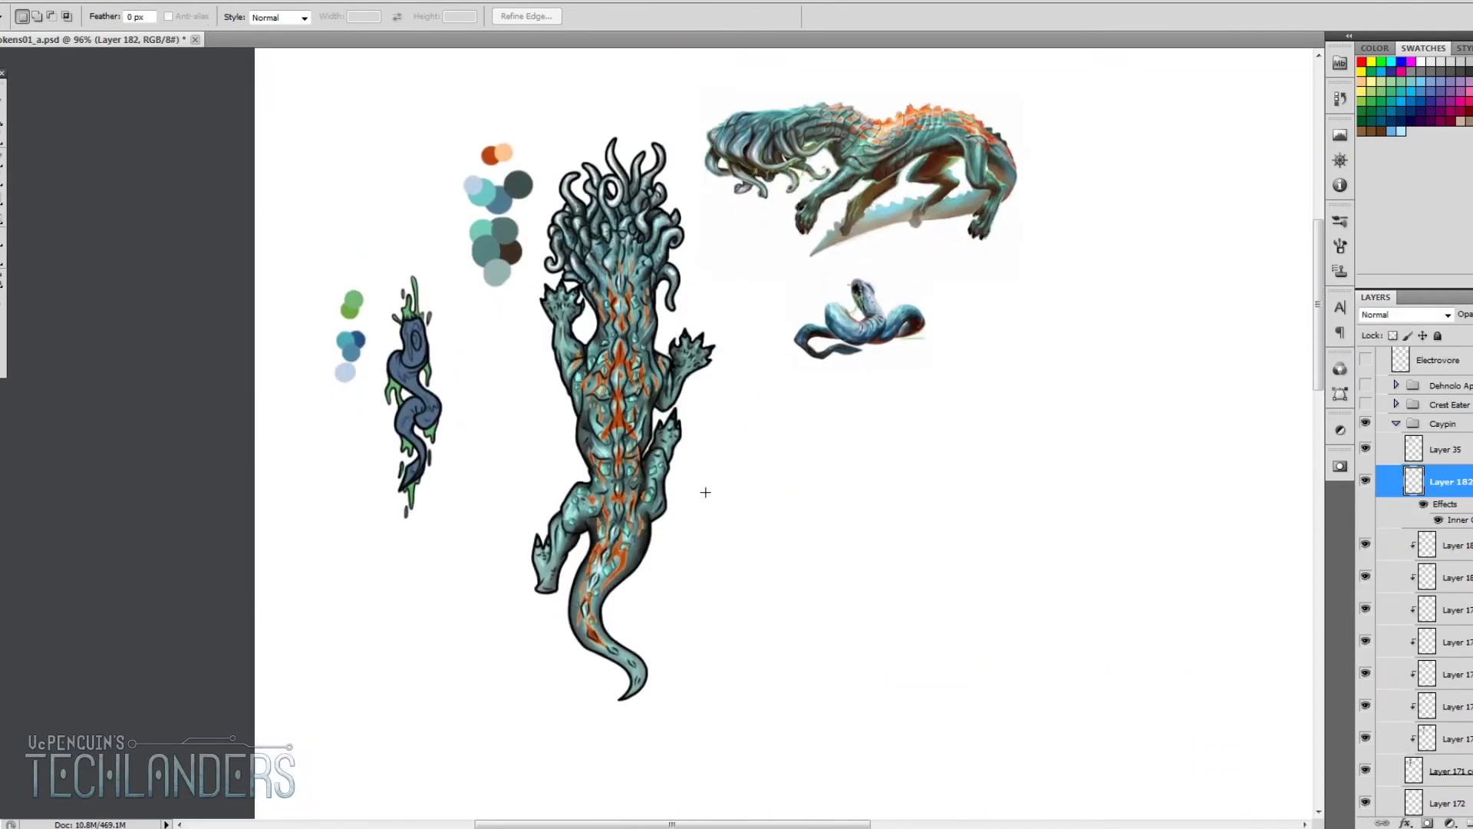
Step: Add a new layer clipped to the orange markings and tint the tail markings yellow-orange with a large brush
{"action": "scroll", "coordinate": [701, 494], "scroll_direction": "down", "scroll_amount": 2}
{"action": "key", "text": "ctrl+shift+n"}
{"action": "key", "text": "Return"}
{"action": "key", "text": "b"}
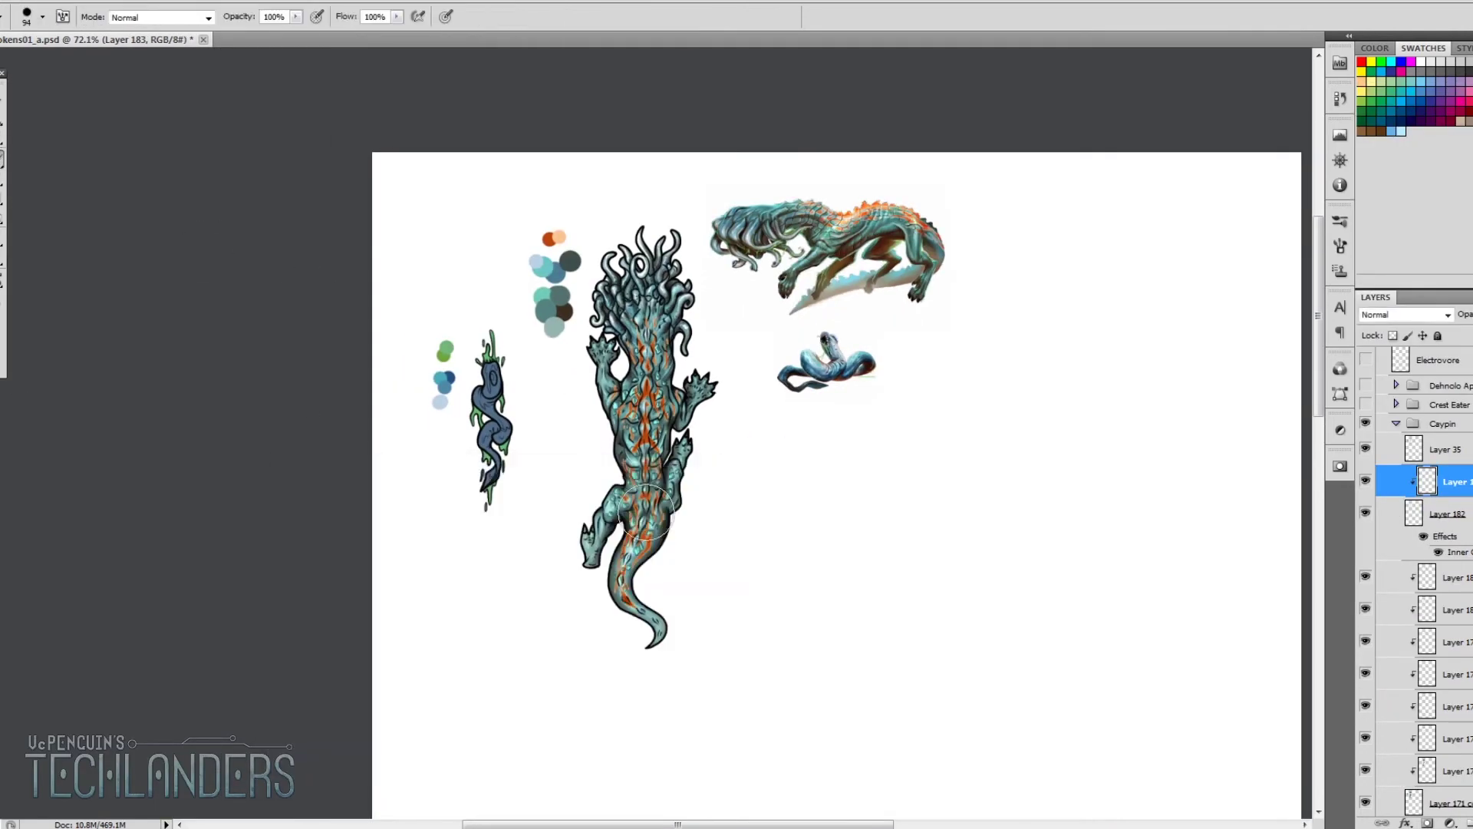
{"action": "scroll", "coordinate": [620, 434], "scroll_direction": "up", "scroll_amount": 3}
{"action": "scroll", "coordinate": [620, 434], "scroll_direction": "down", "scroll_amount": 2}
{"action": "scroll", "coordinate": [1412, 576], "scroll_direction": "down", "scroll_amount": 5}
Step: Move the serpent reference painting to just above the serpent token
{"action": "key", "text": "m"}
{"action": "left_click", "coordinate": [1366, 575]}
{"action": "left_click_drag", "start_coordinate": [875, 356], "coordinate": [461, 256]}
{"action": "scroll", "coordinate": [461, 307], "scroll_direction": "up", "scroll_amount": 3}
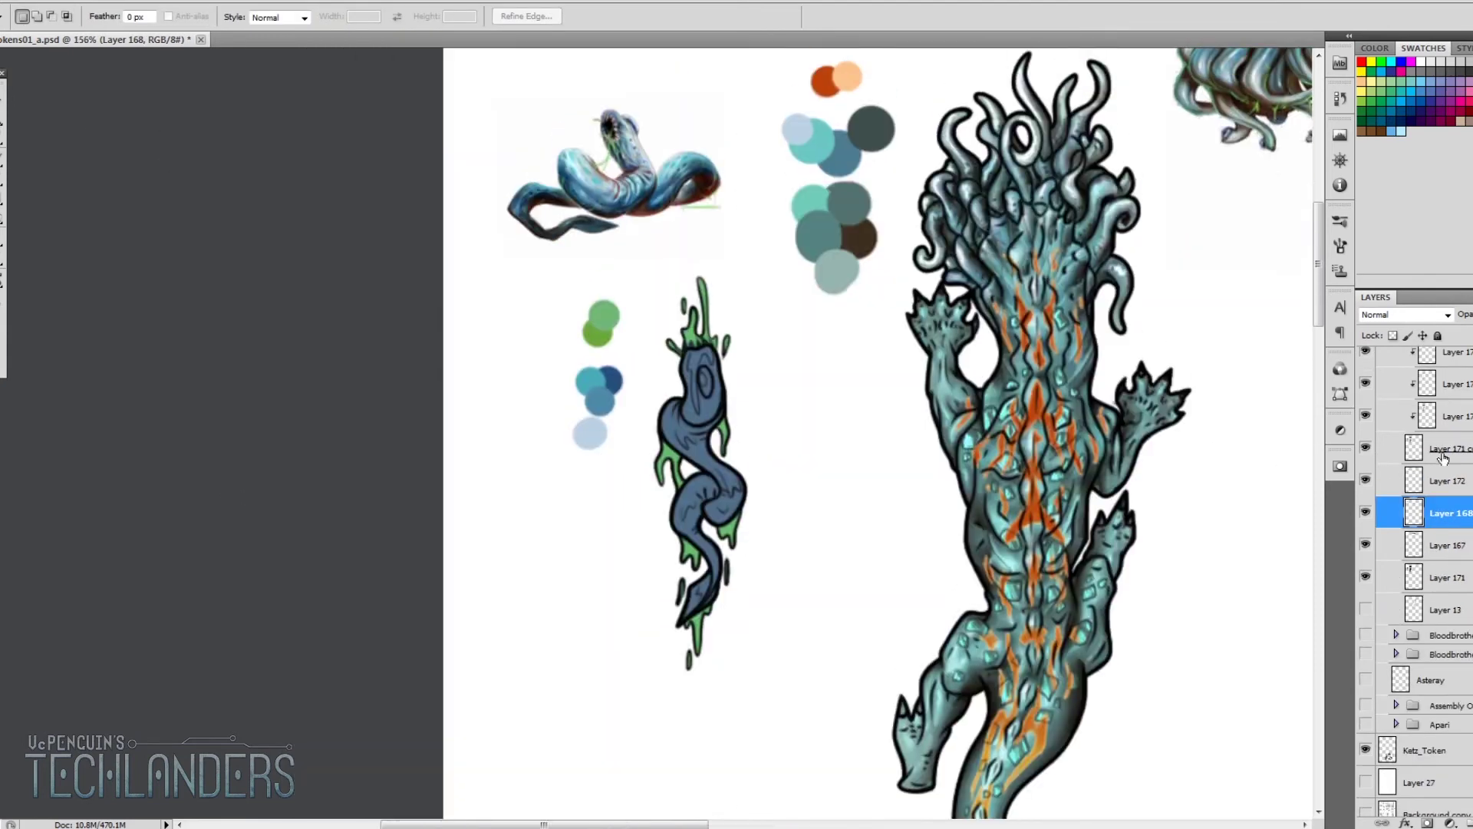
Step: On Layer 177, paint dark blue shading and pale highlights over the serpent at 4 px, then smudge them together
{"action": "scroll", "coordinate": [1412, 575], "scroll_direction": "up", "scroll_amount": 10}
{"action": "scroll", "coordinate": [1420, 537], "scroll_direction": "down", "scroll_amount": 5}
{"action": "left_click", "coordinate": [1443, 545]}
{"action": "key", "text": "b"}
{"action": "right_click", "coordinate": [616, 396]}
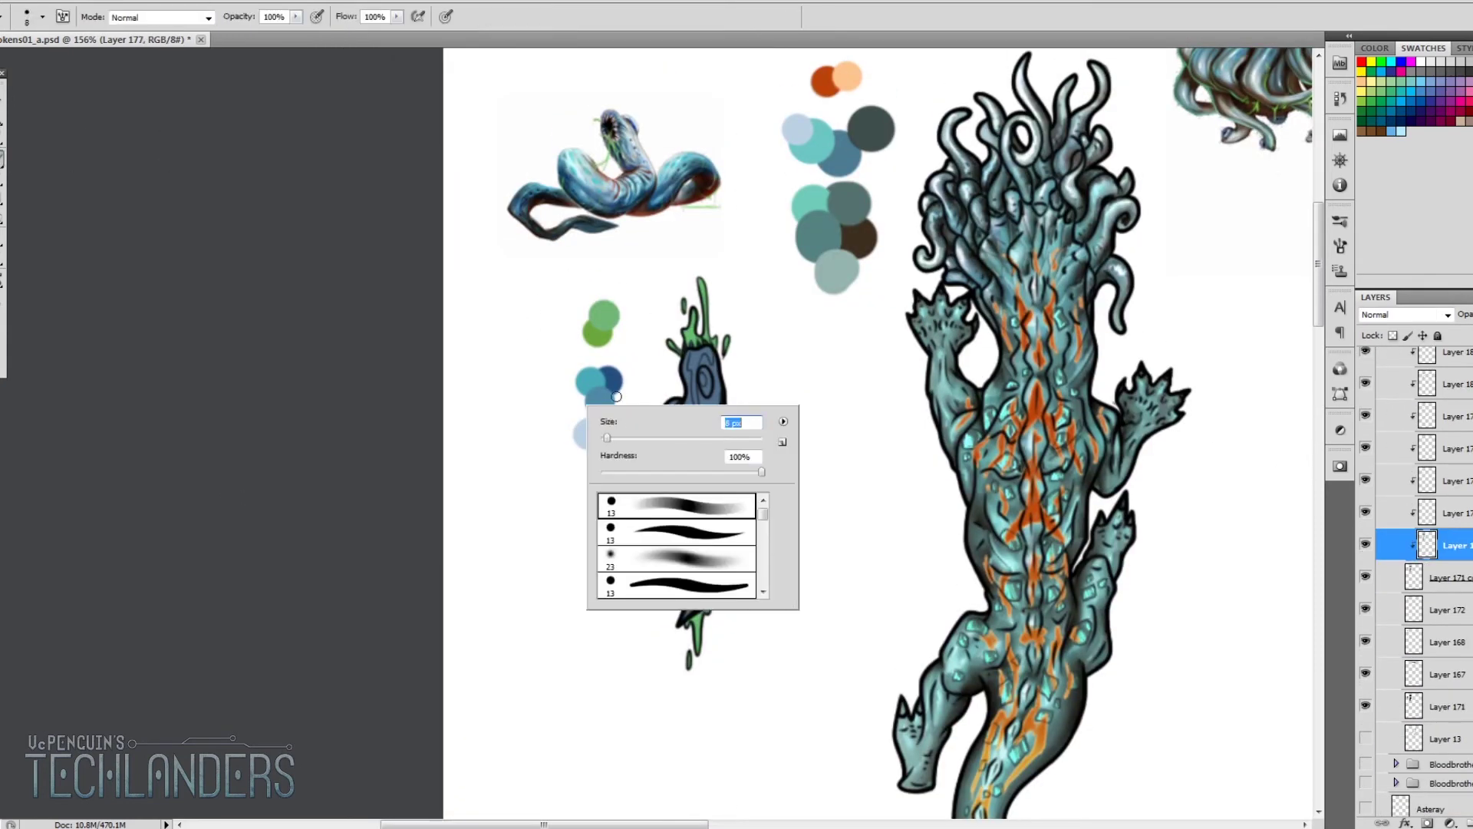
{"action": "key", "text": "Return"}
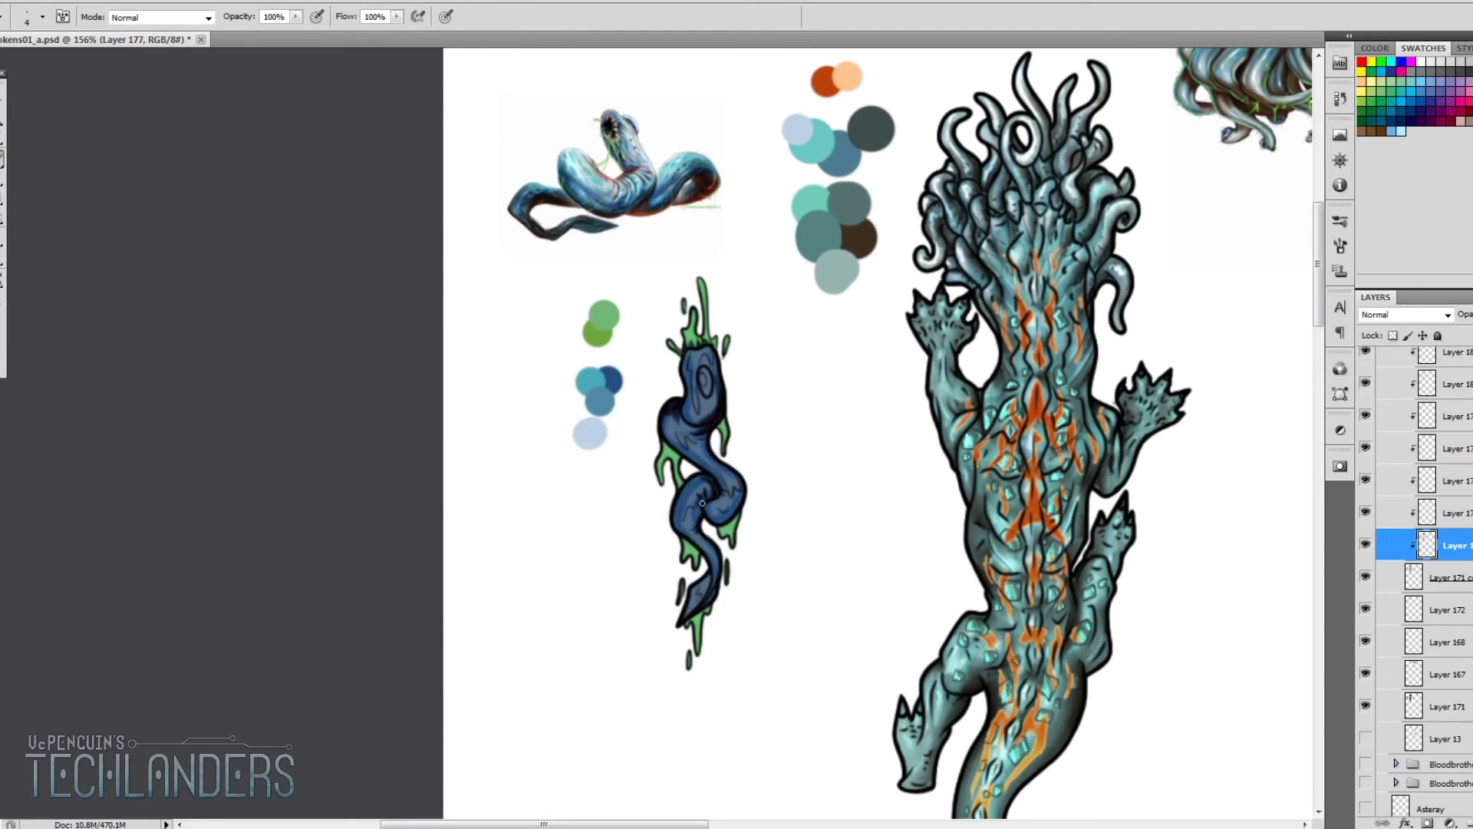
{"action": "left_click_drag", "start_coordinate": [713, 410], "coordinate": [696, 359]}
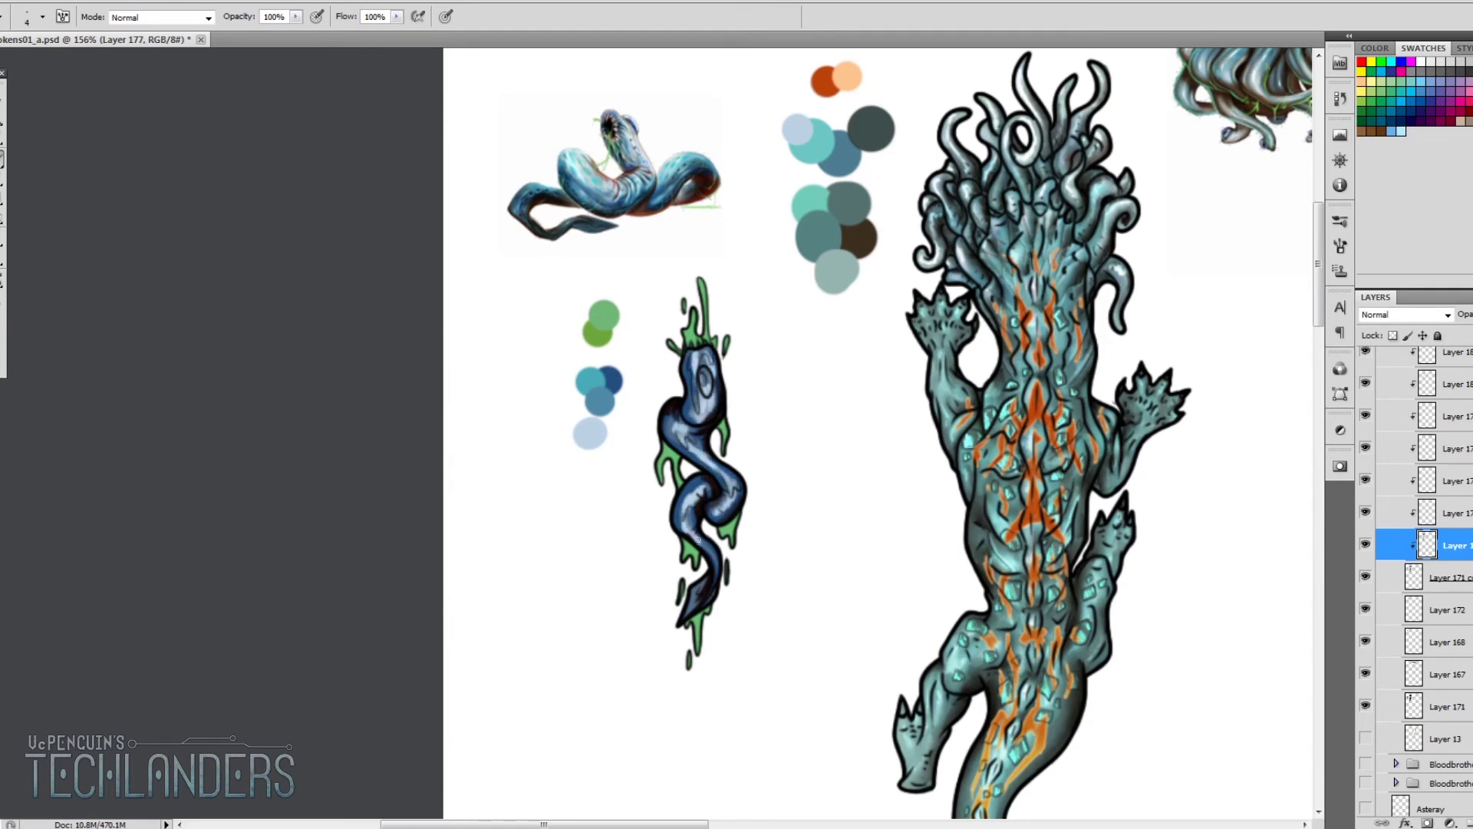
{"action": "key", "text": "r"}
{"action": "left_click_drag", "start_coordinate": [708, 465], "coordinate": [692, 538]}
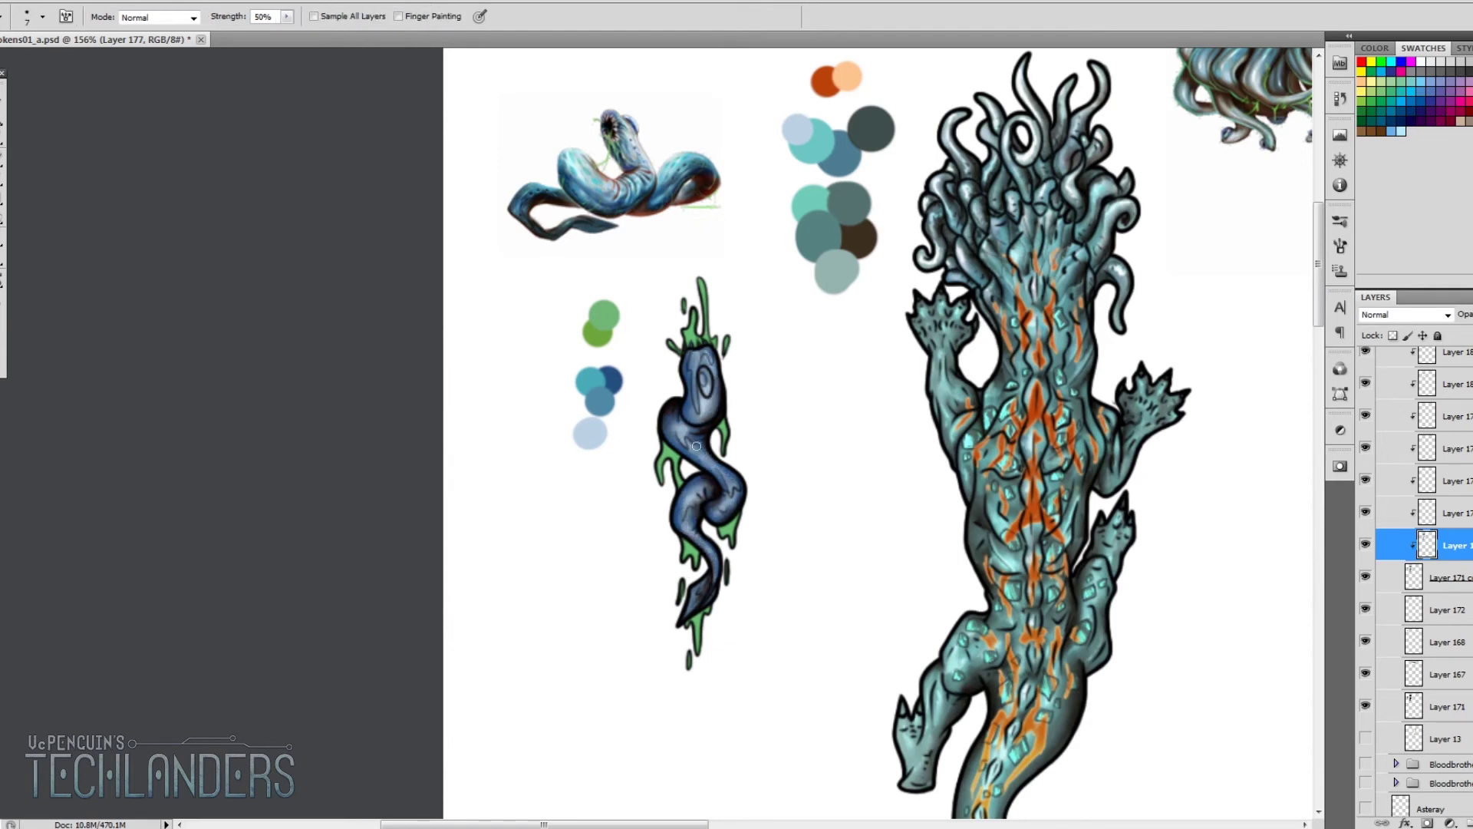
Step: Sample a blue from the serpent reference and paint fine turquoise and dark accents along the serpent's coils
{"action": "key", "text": "b"}
{"action": "right_click", "coordinate": [701, 409]}
{"action": "key", "text": "Escape"}
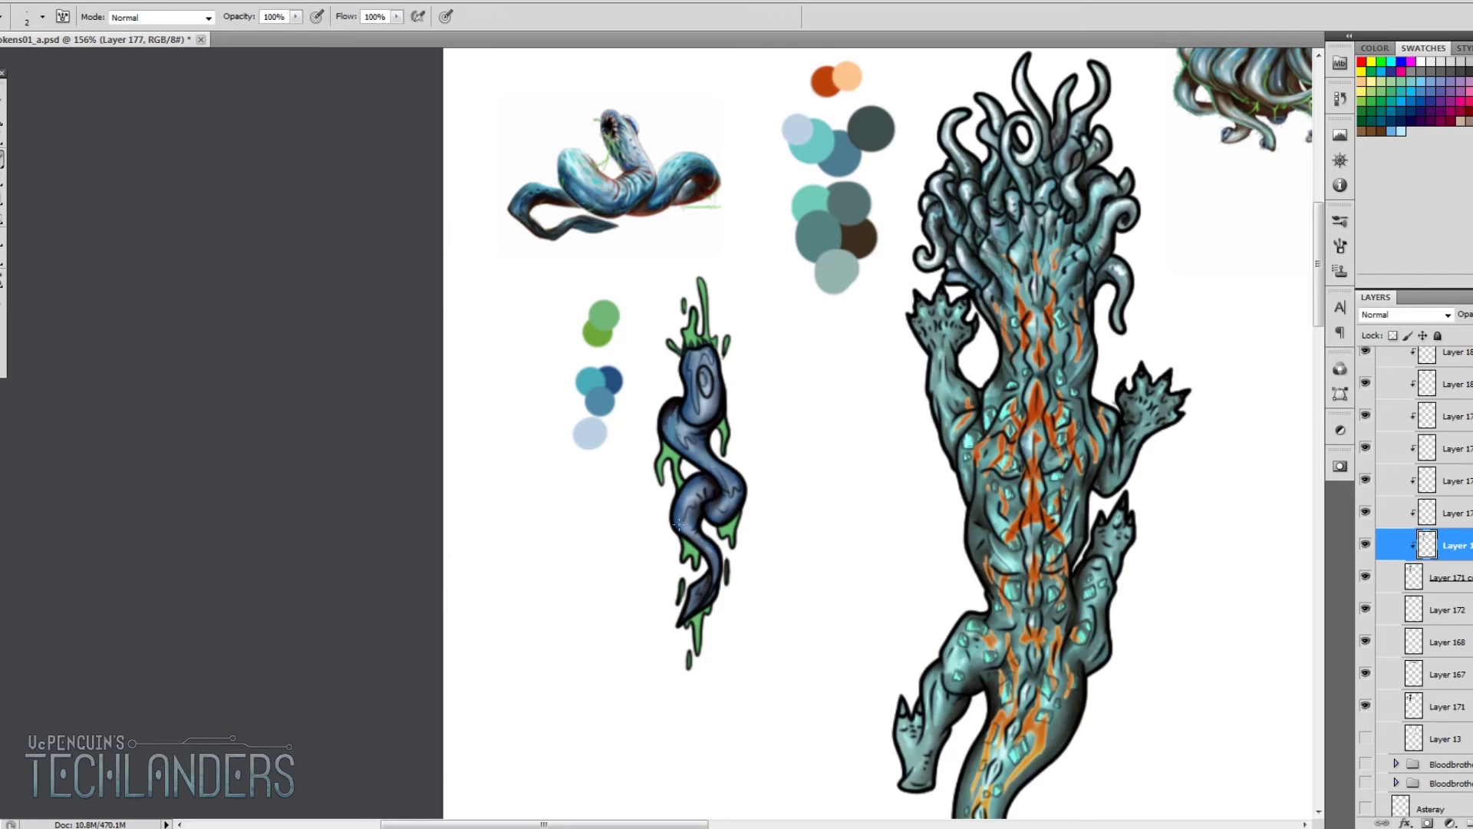
{"action": "left_click", "coordinate": [638, 187], "text": "alt"}
{"action": "key", "text": "bracketright"}
{"action": "key", "text": "bracketright"}
{"action": "right_click", "coordinate": [702, 561]}
{"action": "key", "text": "bracketleft"}
{"action": "key", "text": "Escape"}
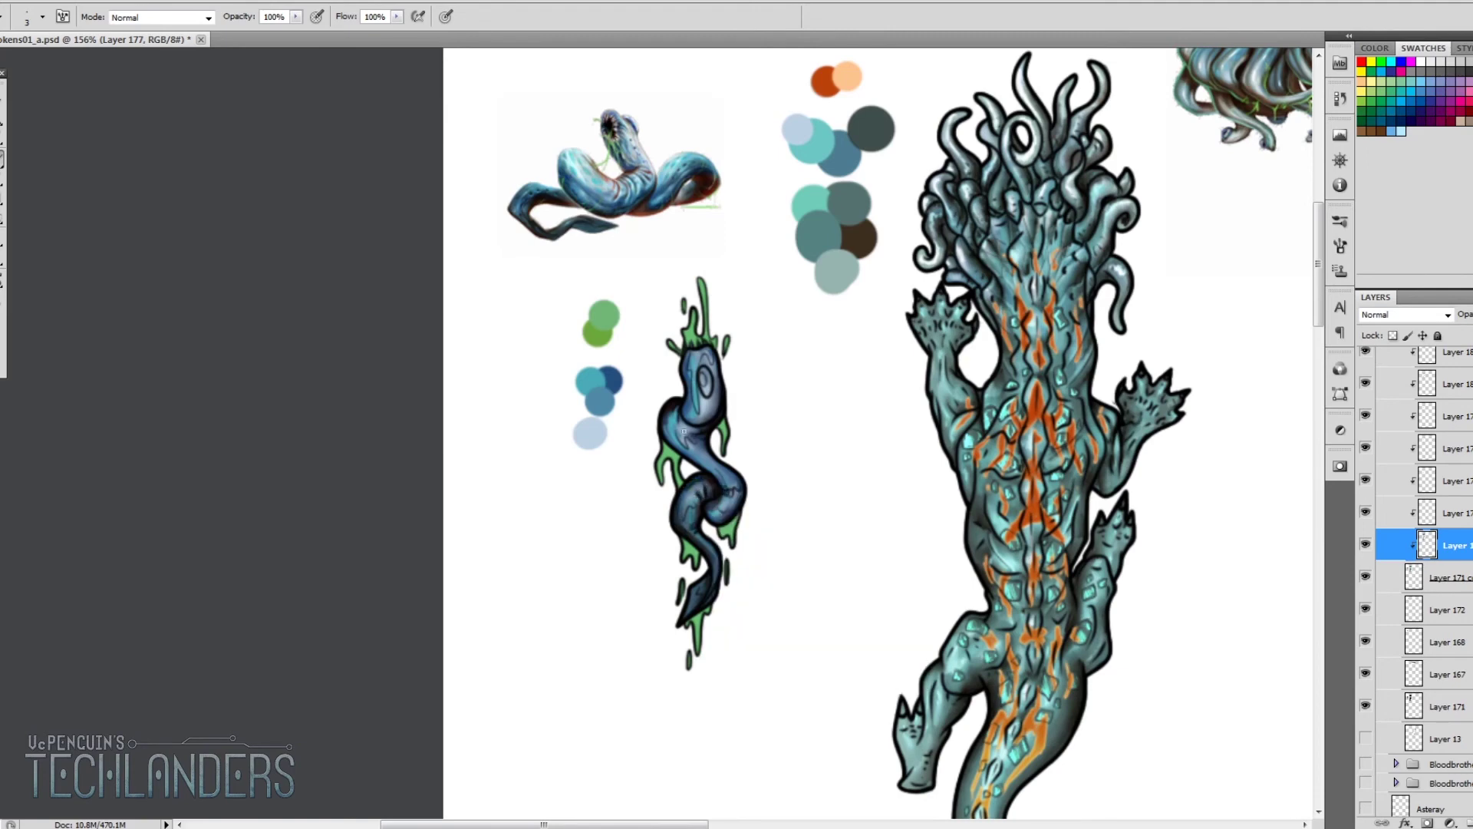
Step: Select the area around the serpent token and adjust the hue and saturation of its shading
{"action": "scroll", "coordinate": [674, 416], "scroll_direction": "down", "scroll_amount": 3}
{"action": "scroll", "coordinate": [637, 399], "scroll_direction": "up", "scroll_amount": 4}
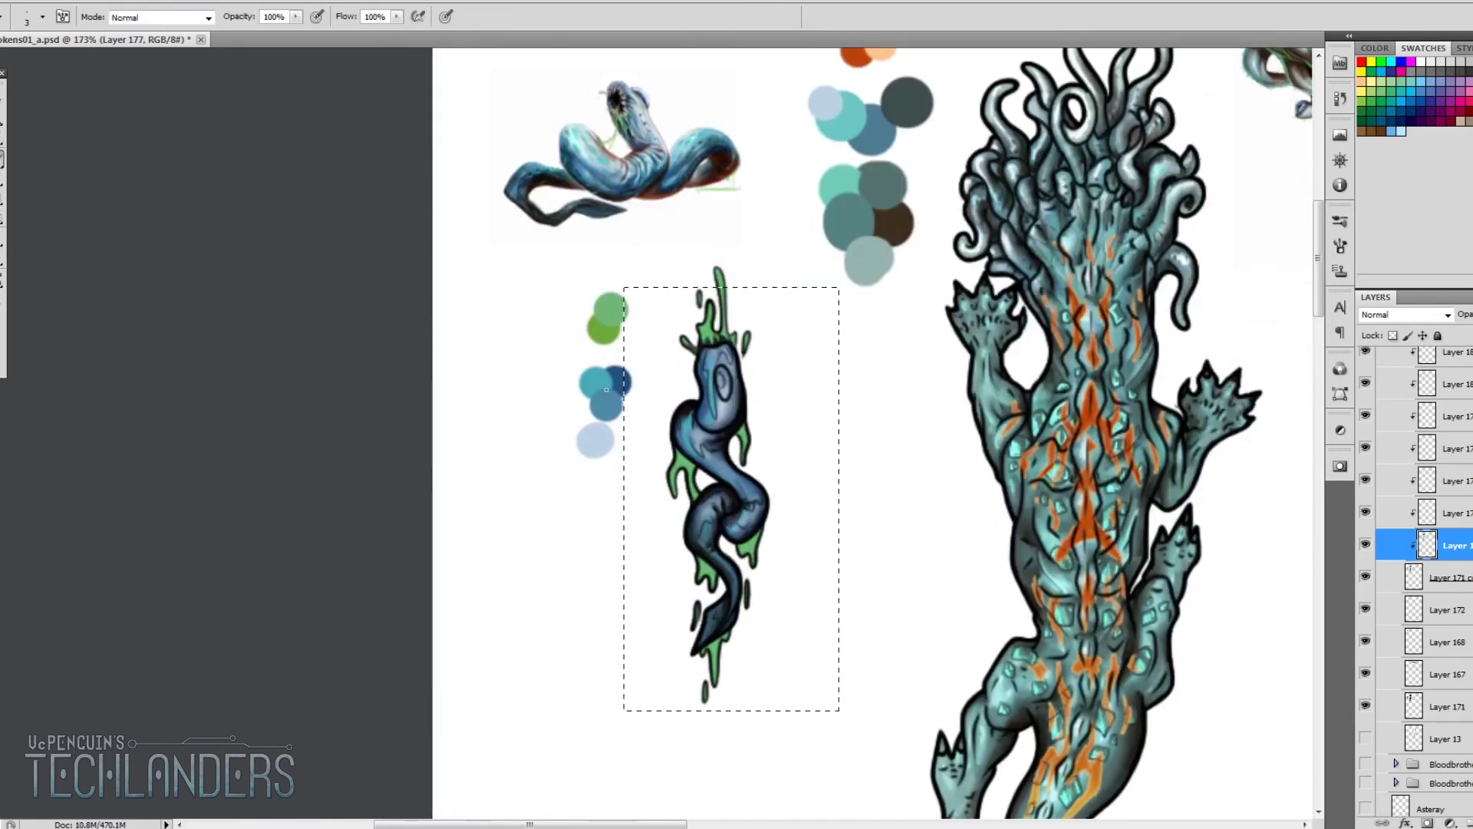
{"action": "key", "text": "ctrl+u"}
{"action": "mouse_move", "coordinate": [1062, 326]}
{"action": "left_mouse_down"}
{"action": "mouse_move", "coordinate": [1036, 338]}
{"action": "mouse_move", "coordinate": [1053, 332]}
{"action": "left_mouse_up"}
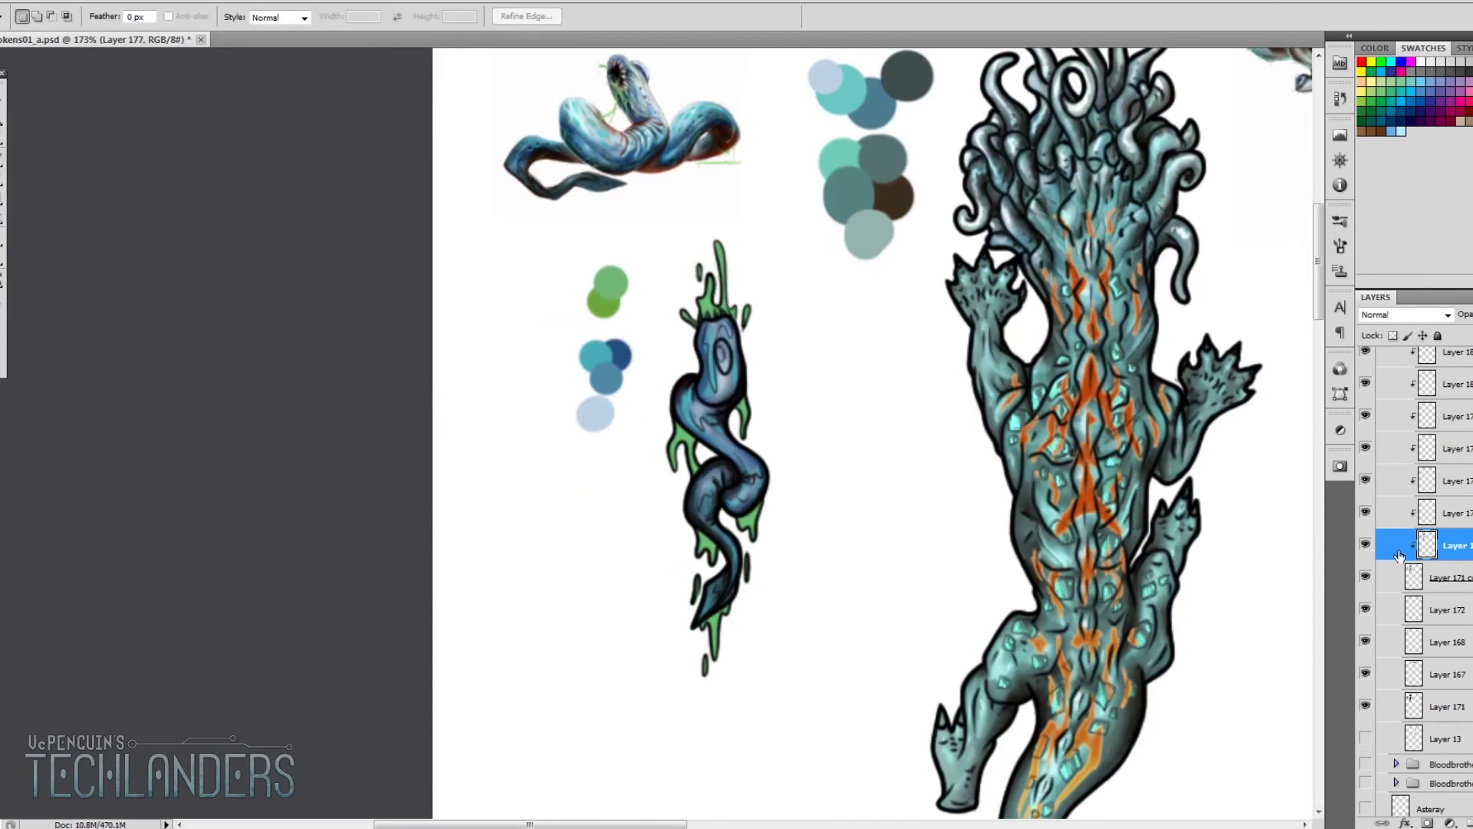
Step: Add a new layer clipped to Layer 172 and shade the serpent's green slime at 3 to 4 px
{"action": "key", "text": "ctrl+shift+alt+n"}
{"action": "key", "text": "ctrl+alt+g"}
{"action": "key", "text": "b"}
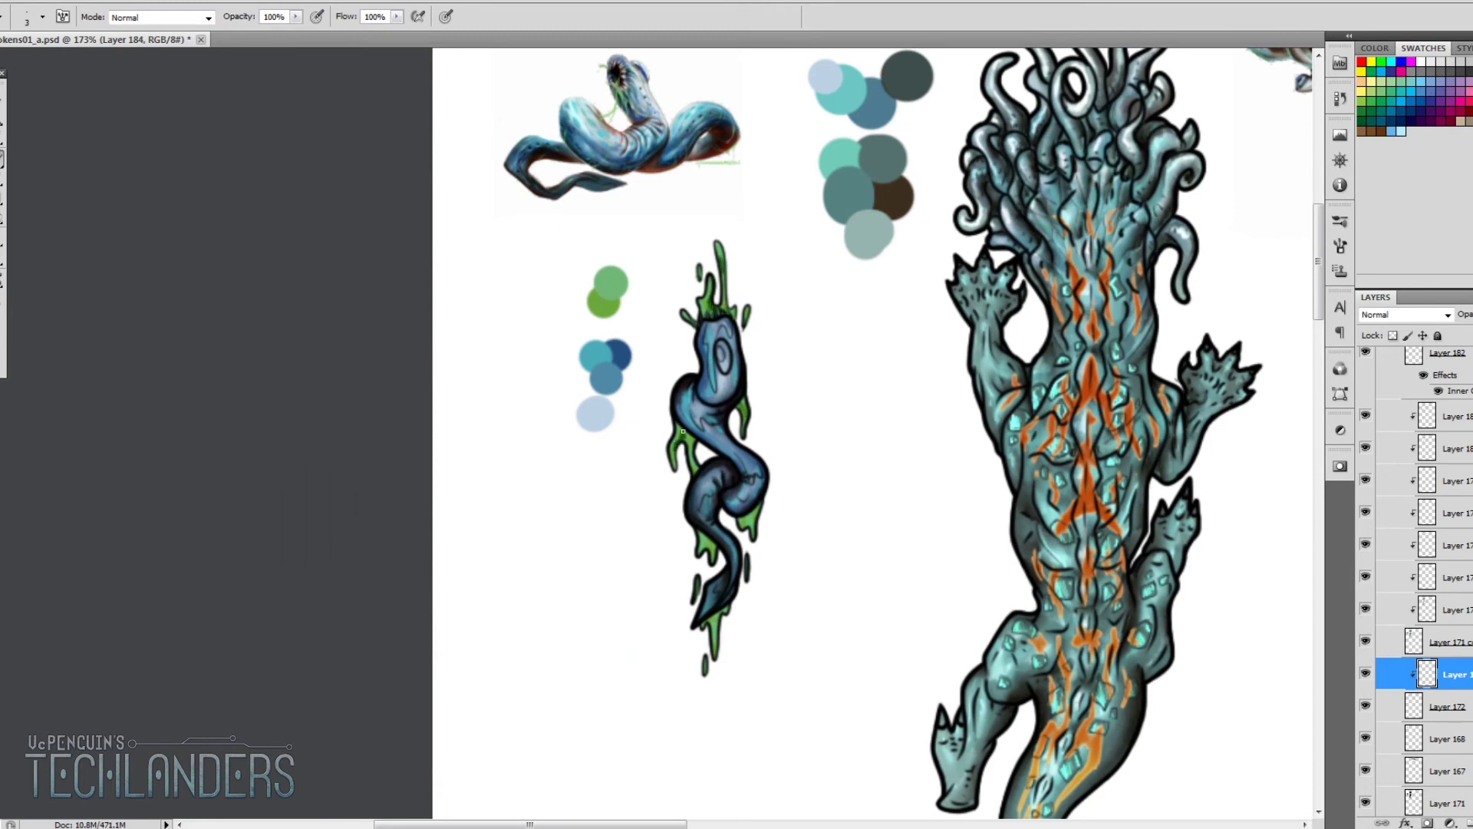
{"action": "right_click", "coordinate": [780, 501]}
{"action": "key", "text": "Escape"}
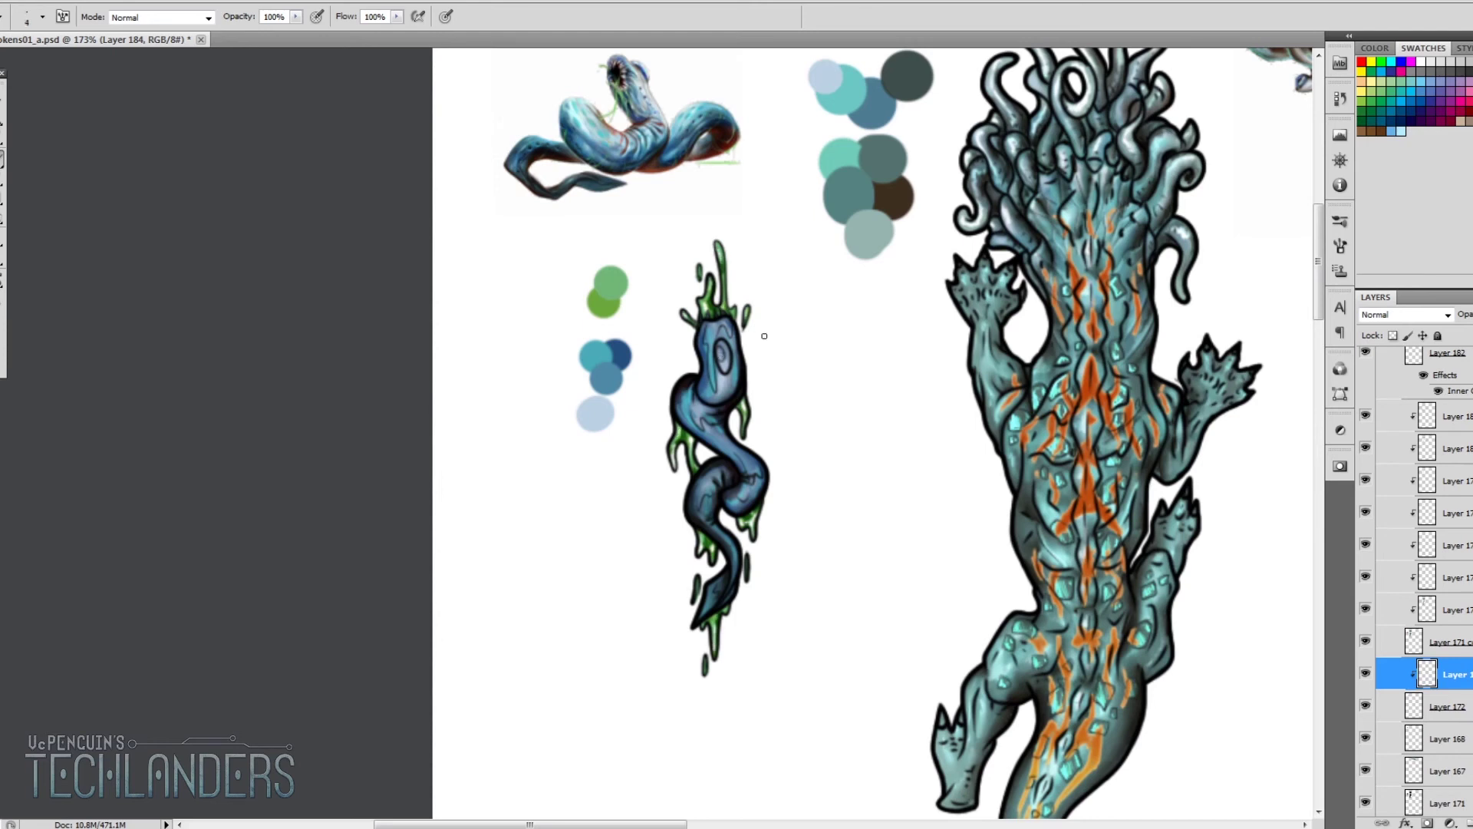
Step: Switch to the Overlay highlight layer, Layer 178, and brush brighter highlights on the serpent's head and coils
{"action": "scroll", "coordinate": [764, 335], "scroll_direction": "down", "scroll_amount": 1}
{"action": "key", "text": "alt+bracketright"}
{"action": "key", "text": "alt+bracketright"}
{"action": "key", "text": "alt+bracketright"}
{"action": "right_click", "coordinate": [763, 405]}
{"action": "key", "text": "Escape"}
{"action": "key", "text": "bracketleft"}
{"action": "key", "text": "bracketleft"}
{"action": "key", "text": "alt+bracketleft"}
{"action": "key", "text": "alt+bracketleft"}
{"action": "key", "text": "alt+bracketleft"}
{"action": "key", "text": "alt+bracketright"}
{"action": "key", "text": "alt+bracketright"}
{"action": "key", "text": "alt+bracketright"}
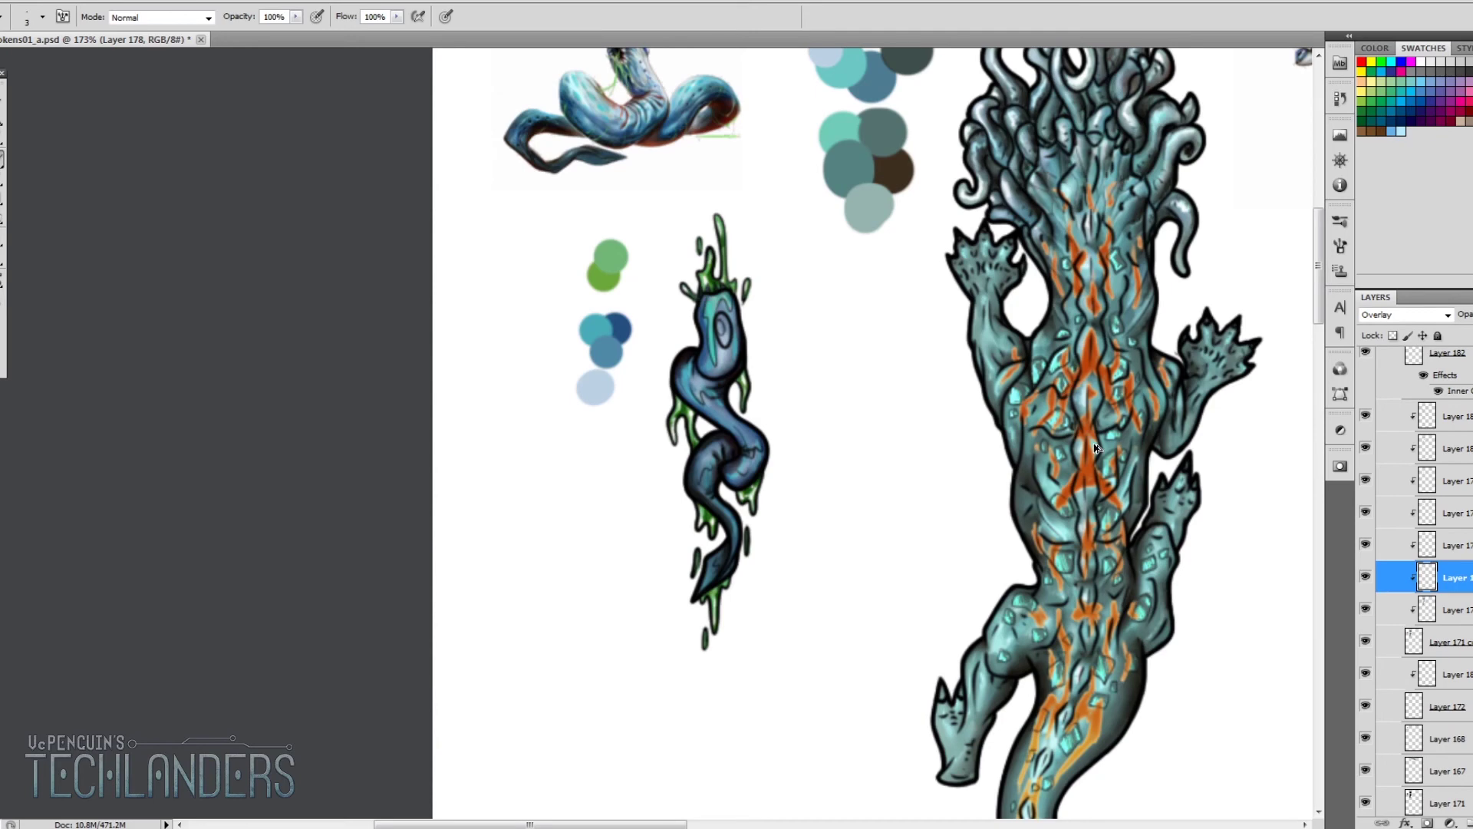
Step: Add a new clipped layer above the serpent's highlight layers and paint green slime streaks along its head and coils at 3 px
{"action": "key", "text": "alt+bracketright"}
{"action": "key", "text": "alt+bracketright"}
{"action": "key", "text": "alt+bracketright"}
{"action": "key", "text": "alt+bracketleft"}
{"action": "key", "text": "alt+bracketleft"}
{"action": "key", "text": "alt+bracketleft"}
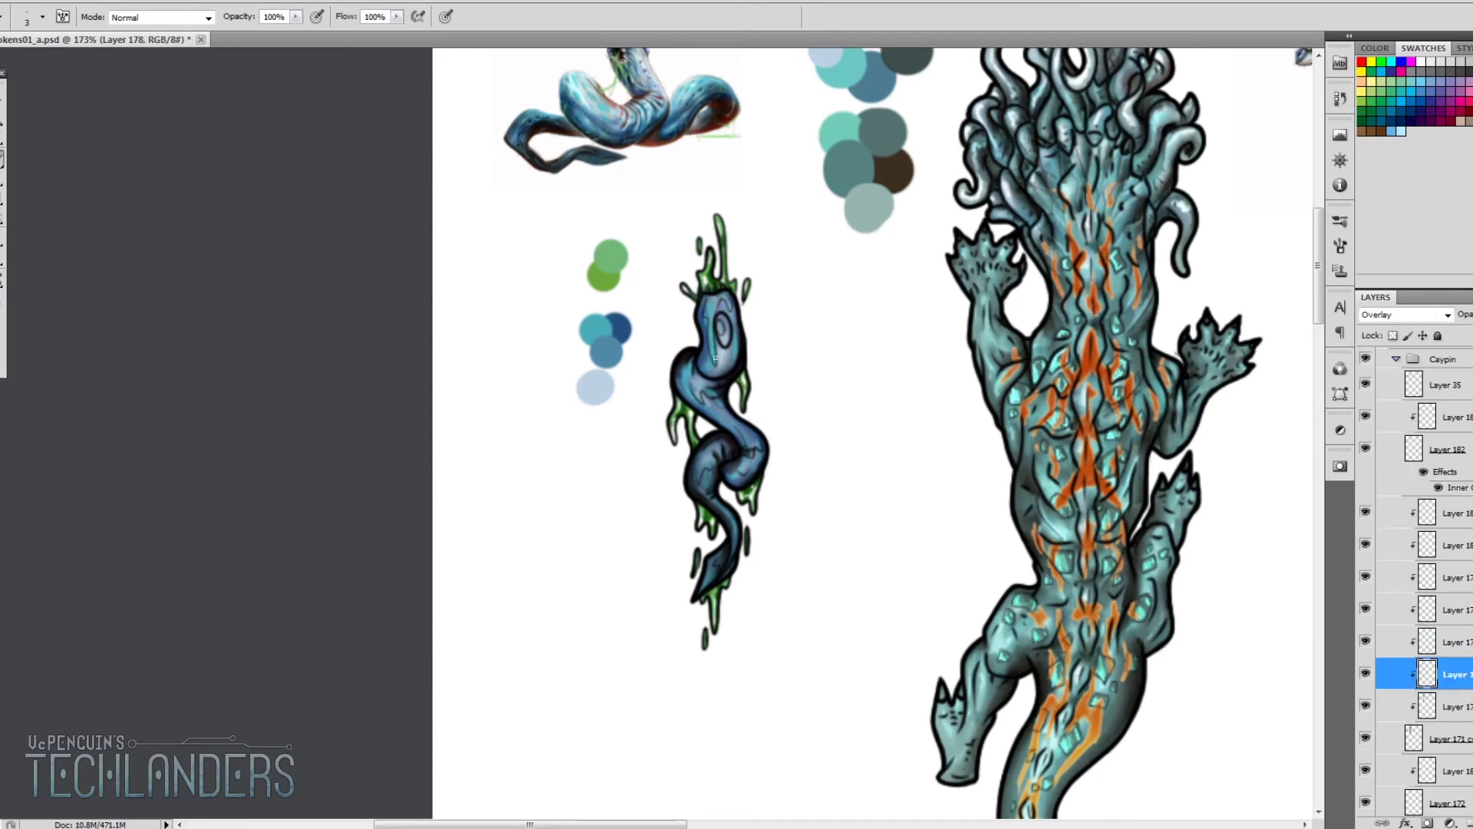
{"action": "key", "text": "alt+bracketleft"}
{"action": "key", "text": "alt+bracketleft"}
{"action": "key", "text": "alt+bracketleft"}
{"action": "key", "text": "ctrl+shift+alt+n"}
{"action": "scroll", "coordinate": [724, 292], "scroll_direction": "down", "scroll_amount": 1}
{"action": "scroll", "coordinate": [714, 299], "scroll_direction": "up", "scroll_amount": 3}
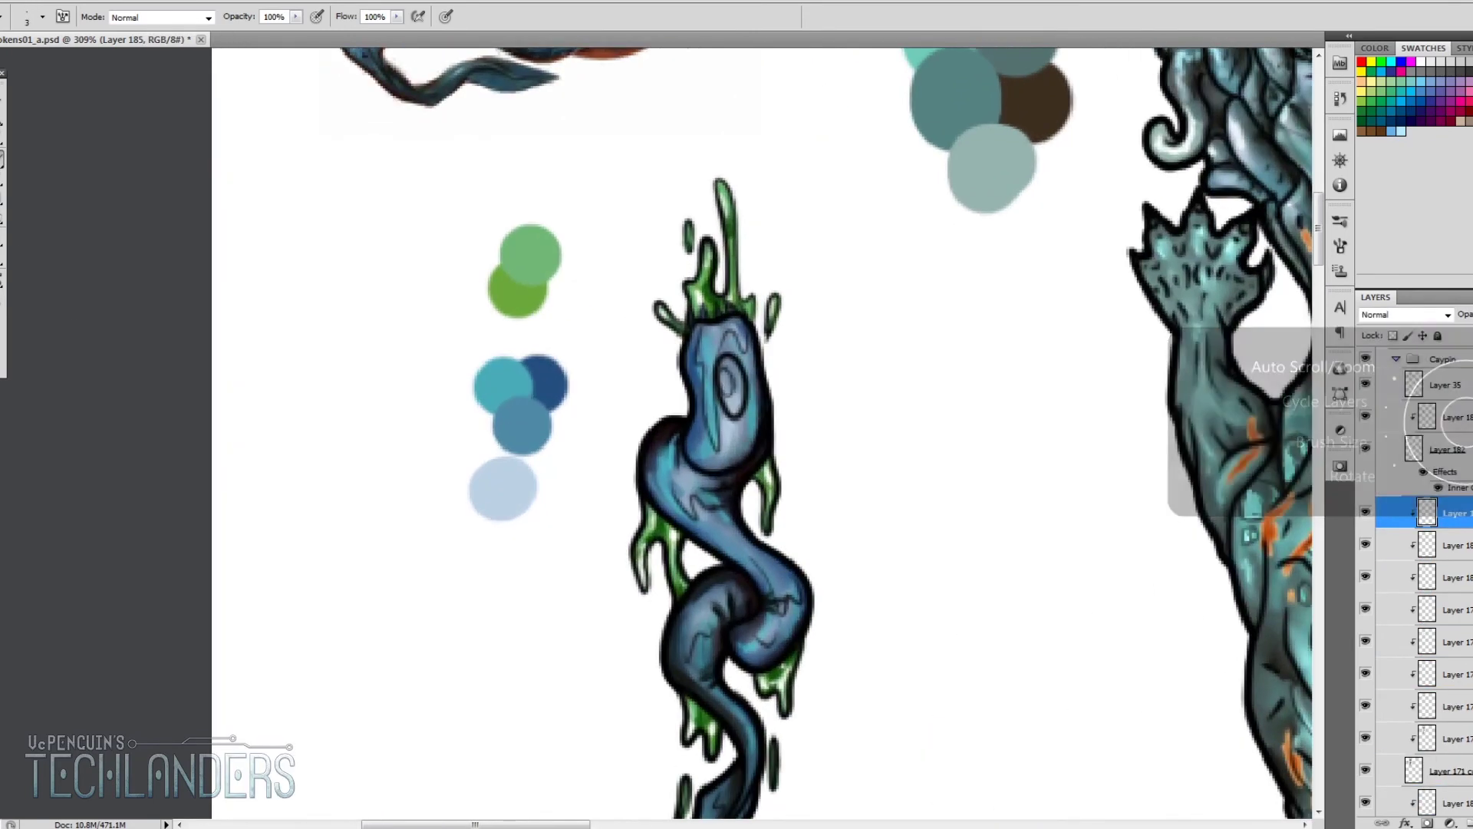
{"action": "scroll", "coordinate": [690, 494], "scroll_direction": "down", "scroll_amount": 5}
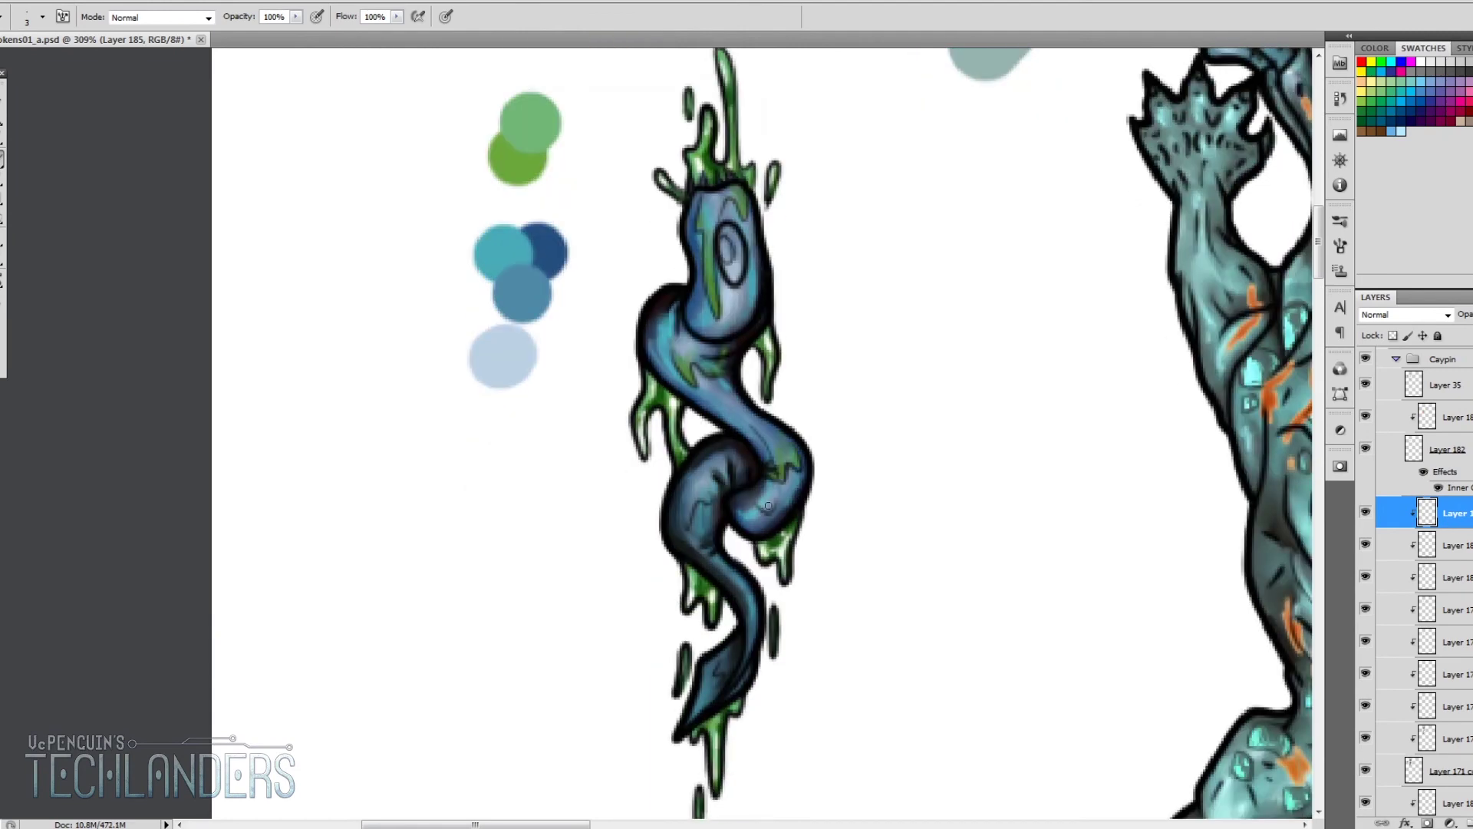
Step: Add another clipped layer and dab small pale highlights on the serpent's coils with a 2 px brush
{"action": "scroll", "coordinate": [679, 345], "scroll_direction": "down", "scroll_amount": 4}
{"action": "key", "text": "ctrl+shift+alt+n"}
{"action": "scroll", "coordinate": [653, 265], "scroll_direction": "up", "scroll_amount": 3}
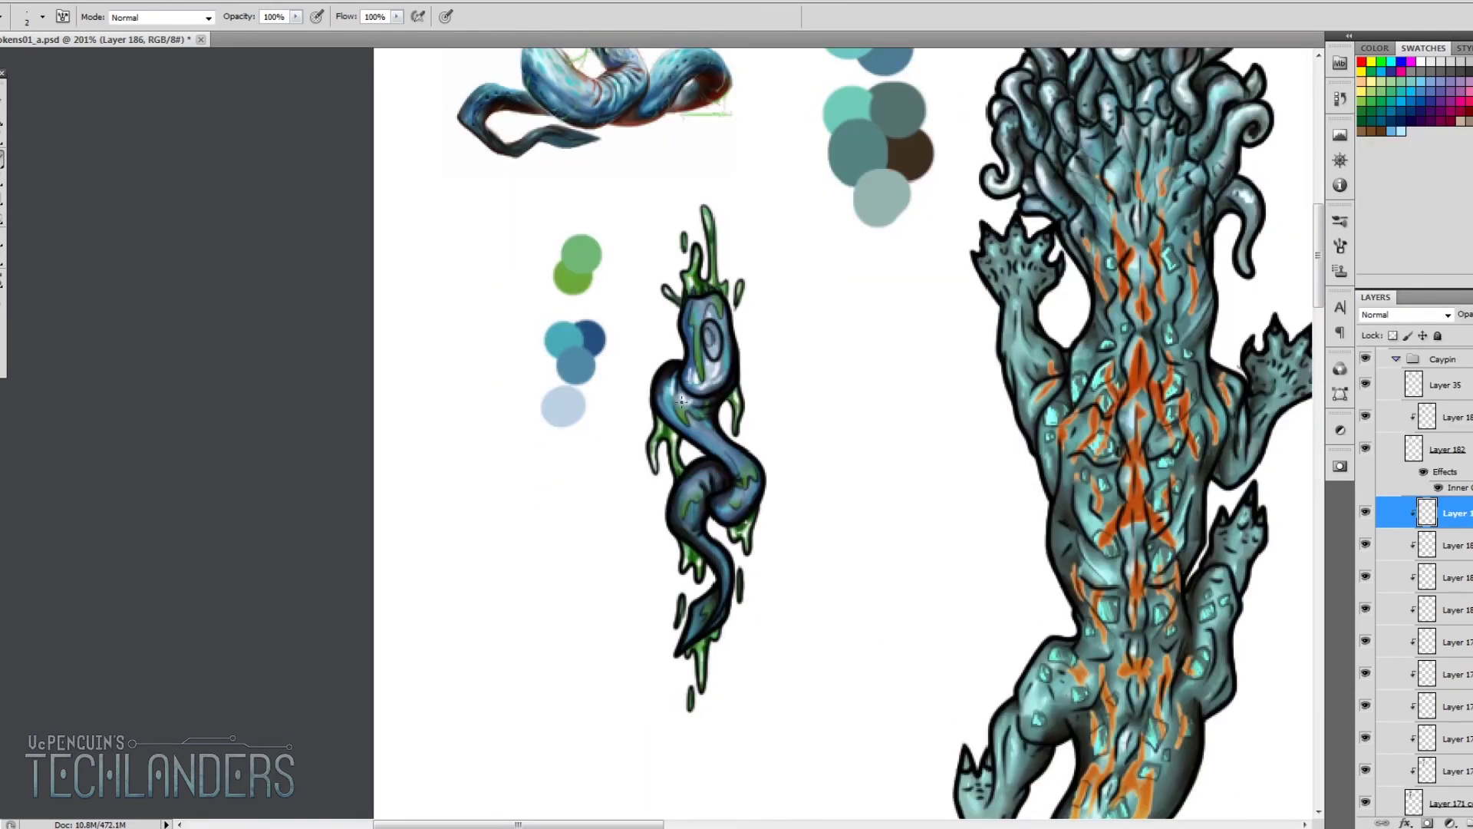
{"action": "left_click_drag", "start_coordinate": [711, 437], "coordinate": [725, 430]}
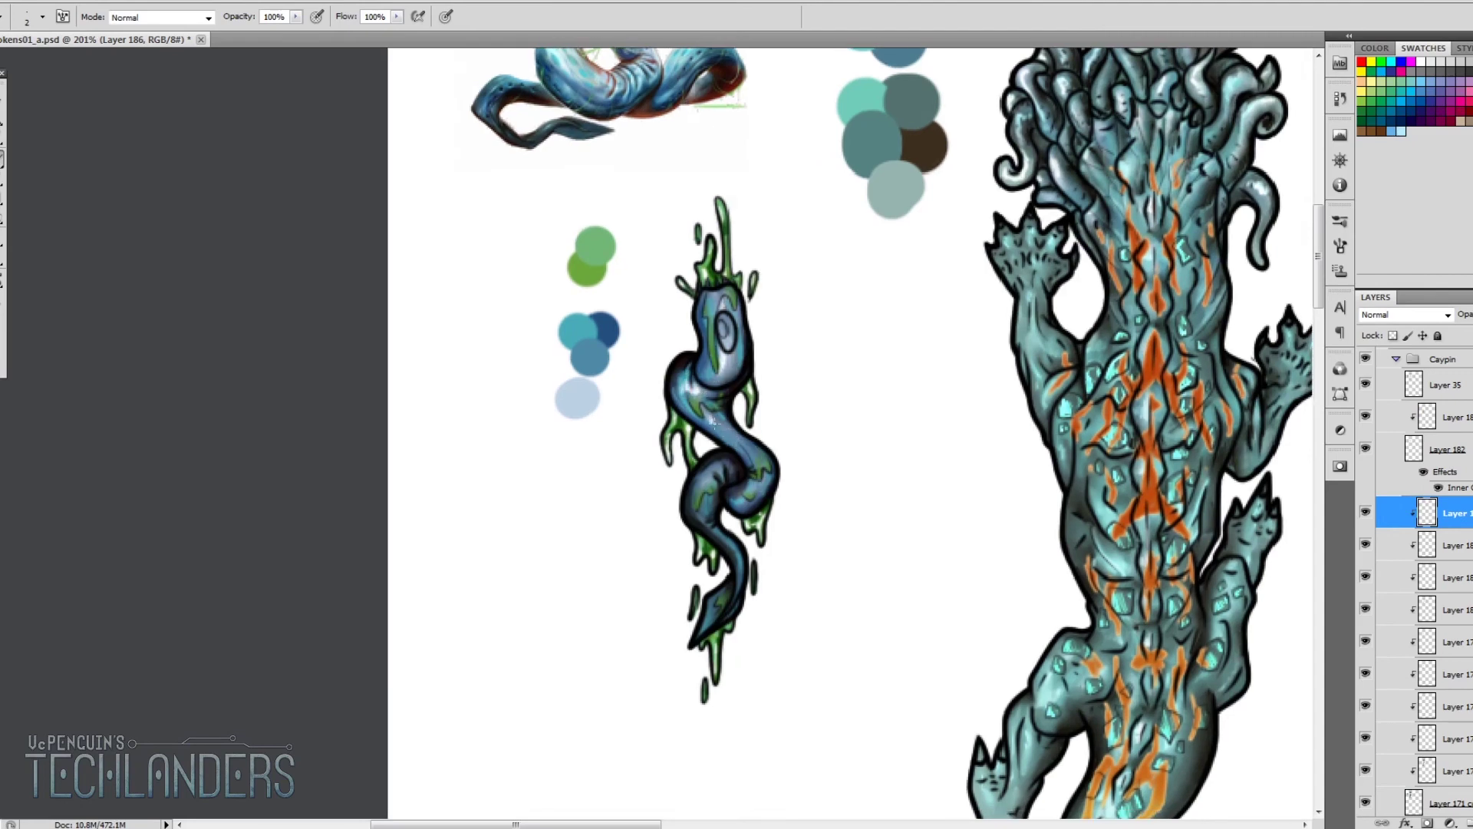
{"action": "scroll", "coordinate": [685, 636], "scroll_direction": "down", "scroll_amount": 5}
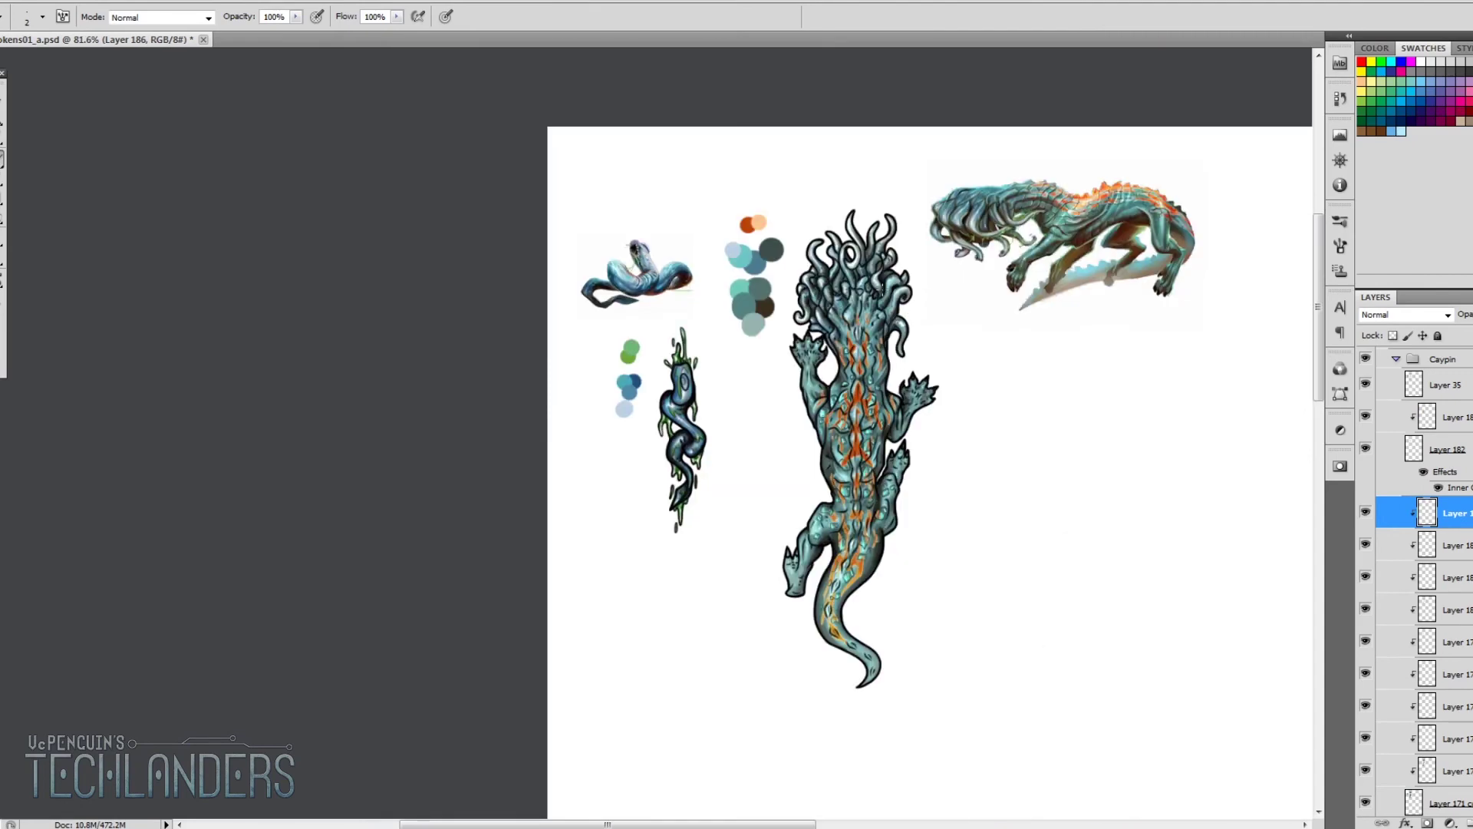
Step: Add a new layer and handwrite "WORKS FOR ME" with a smiley in black beside the creature, using a 13 px brush
{"action": "right_click", "coordinate": [605, 302]}
{"action": "left_click", "coordinate": [691, 480]}
{"action": "key", "text": "Return"}
{"action": "key", "text": "ctrl+alt+shift+n"}
{"action": "left_click_drag", "start_coordinate": [863, 430], "coordinate": [925, 422]}
{"action": "left_click_drag", "start_coordinate": [944, 438], "coordinate": [1021, 453]}
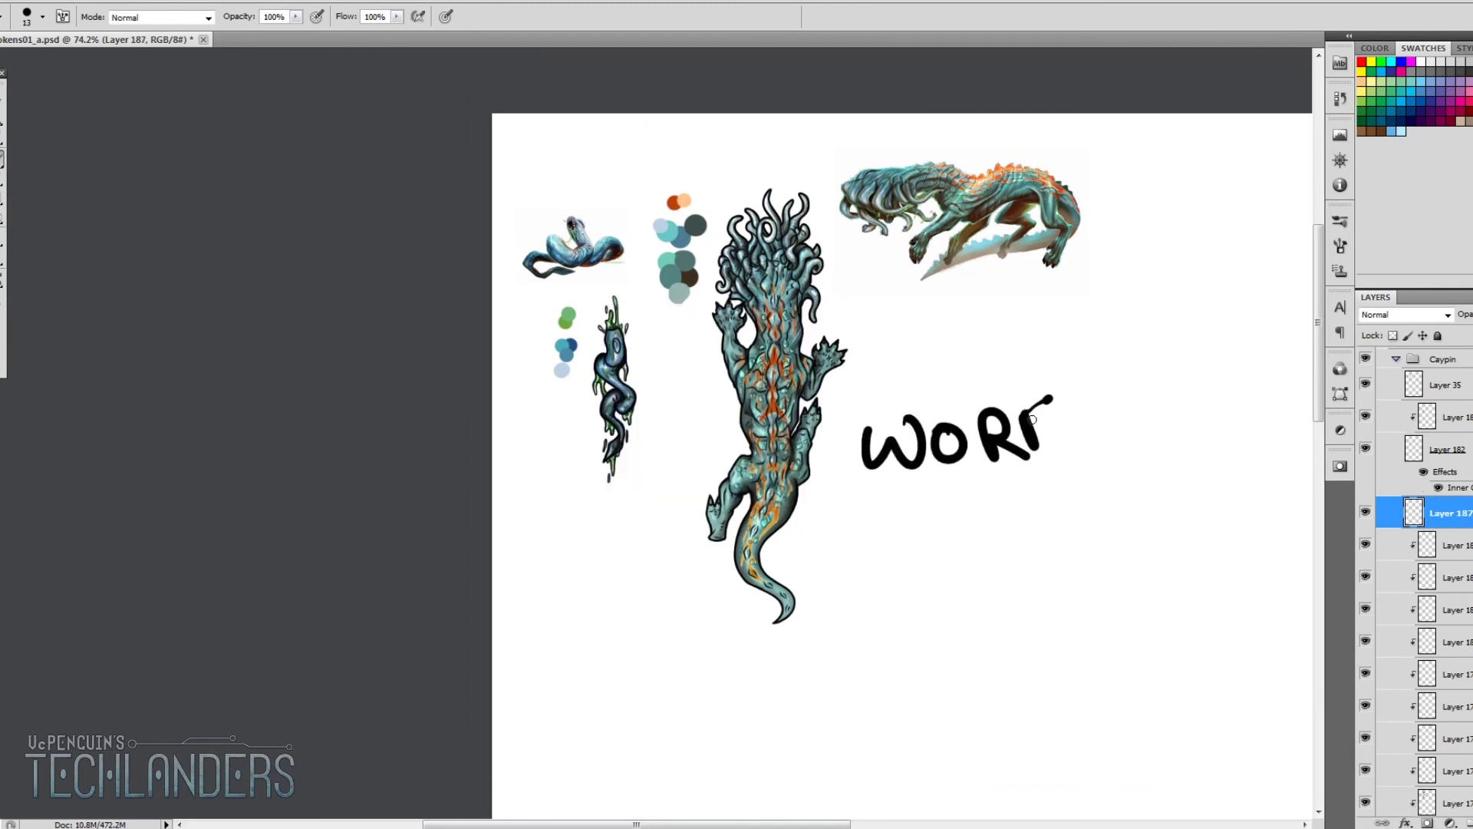
{"action": "left_click_drag", "start_coordinate": [1044, 392], "coordinate": [1117, 415]}
{"action": "left_click_drag", "start_coordinate": [1159, 445], "coordinate": [1243, 395]}
{"action": "left_click_drag", "start_coordinate": [928, 544], "coordinate": [1017, 533]}
{"action": "mouse_move", "coordinate": [1105, 499]}
{"action": "left_mouse_down"}
{"action": "mouse_move", "coordinate": [1103, 529]}
{"action": "mouse_move", "coordinate": [1105, 506]}
{"action": "left_mouse_up"}
{"action": "left_click_drag", "start_coordinate": [1066, 491], "coordinate": [1068, 500]}
{"action": "left_click_drag", "start_coordinate": [1089, 488], "coordinate": [1091, 497]}
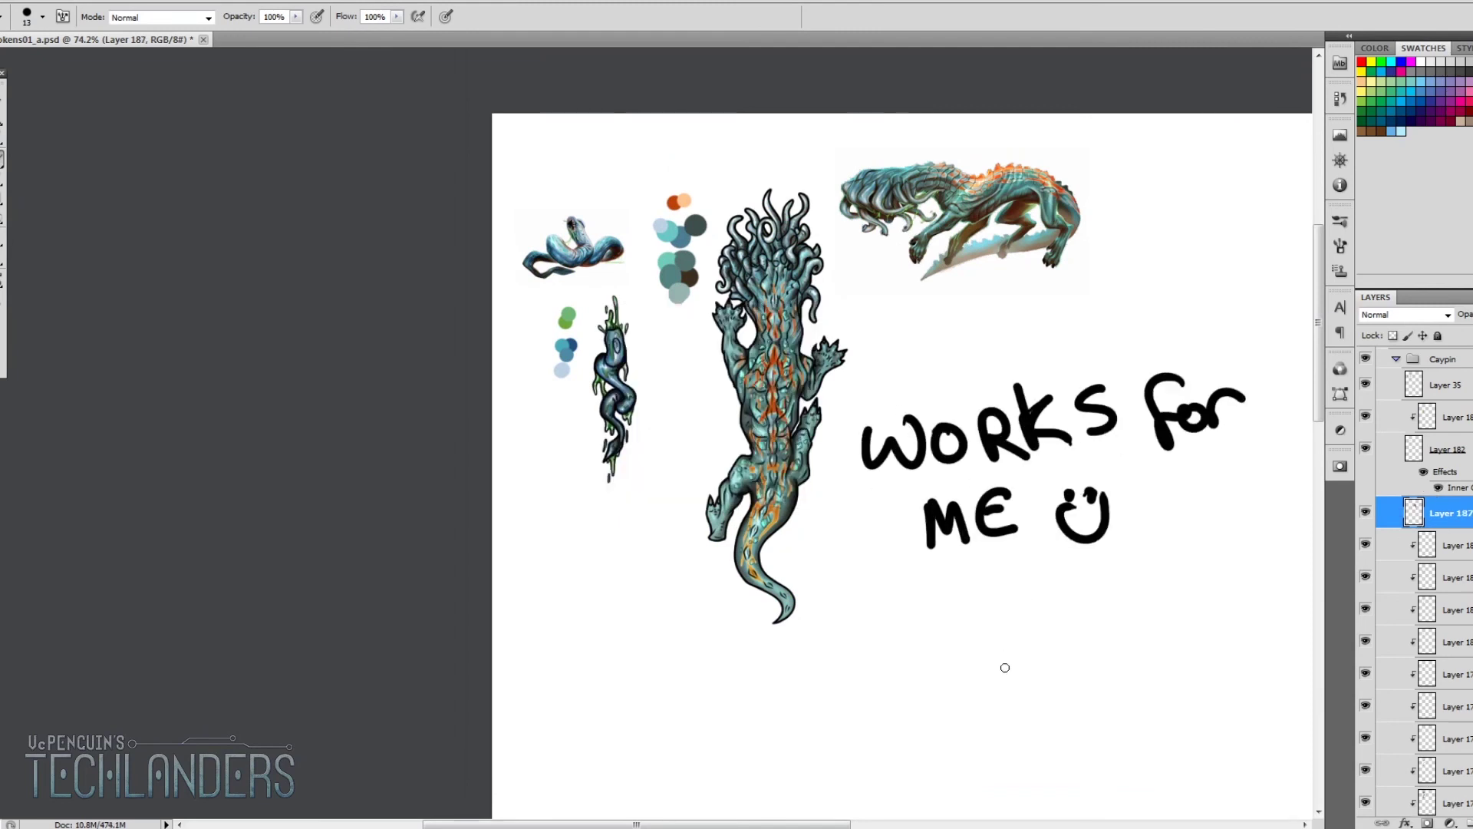
Step: Return to Layer 186, sample the dark blue palette colour and repaint the serpent's eye with 6 px and 2 px brushes
{"action": "scroll", "coordinate": [561, 365], "scroll_direction": "up", "scroll_amount": 5}
{"action": "key", "text": "alt+bracketleft"}
{"action": "left_click", "coordinate": [591, 296], "text": "alt"}
{"action": "key", "text": "bracketleft"}
{"action": "key", "text": "bracketleft"}
{"action": "key", "text": "bracketleft"}
{"action": "key", "text": "bracketleft"}
{"action": "key", "text": "bracketleft"}
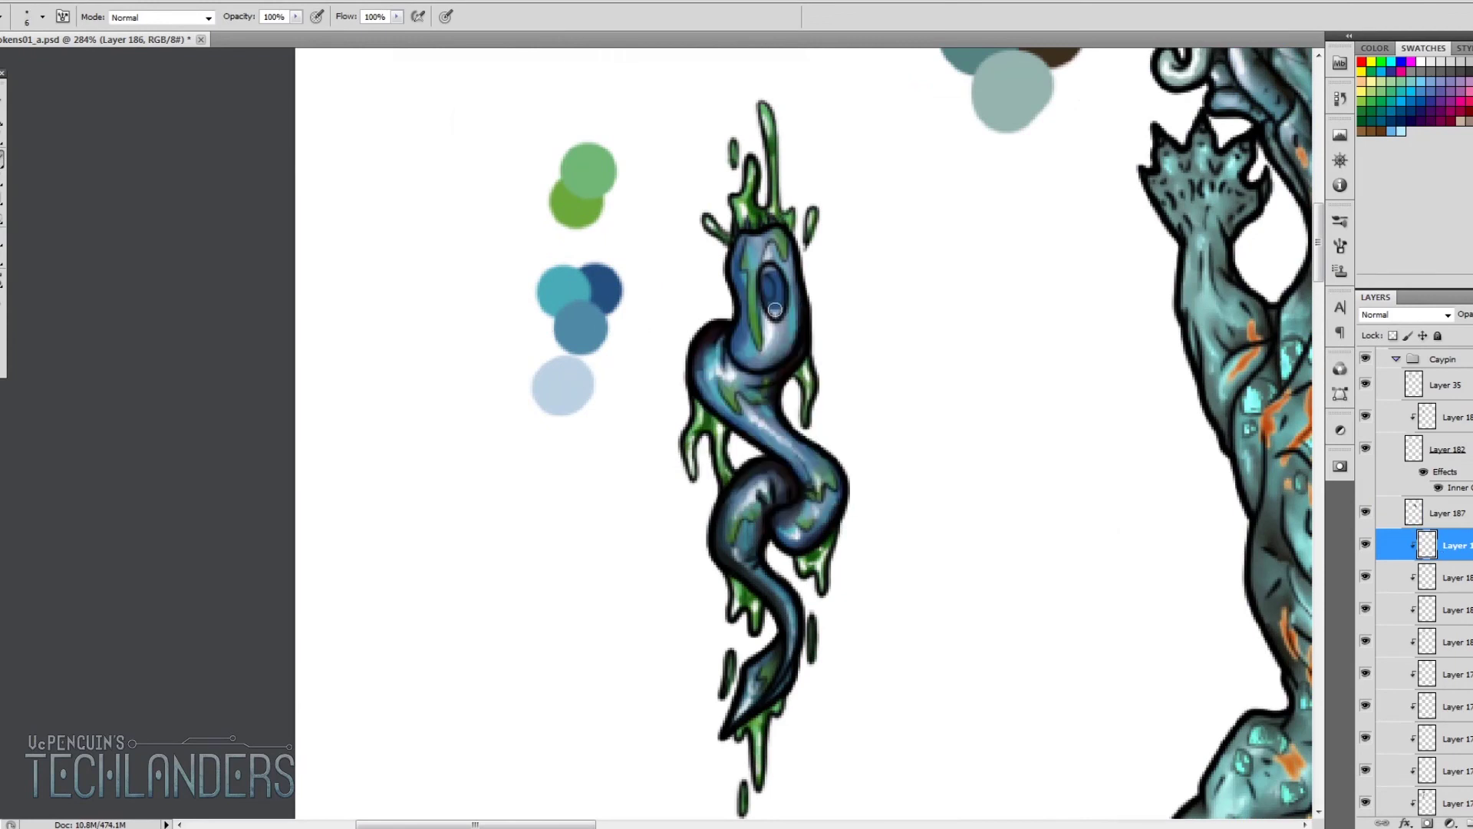
{"action": "right_click", "coordinate": [745, 315]}
{"action": "left_click_drag", "start_coordinate": [798, 328], "coordinate": [773, 331]}
{"action": "key", "text": "Return"}
{"action": "scroll", "coordinate": [639, 369], "scroll_direction": "down", "scroll_amount": 3}
{"action": "scroll", "coordinate": [639, 369], "scroll_direction": "up", "scroll_amount": 2}
{"action": "scroll", "coordinate": [639, 369], "scroll_direction": "down", "scroll_amount": 2}
{"action": "scroll", "coordinate": [639, 369], "scroll_direction": "up", "scroll_amount": 1}
{"action": "scroll", "coordinate": [639, 369], "scroll_direction": "down", "scroll_amount": 2}
{"action": "scroll", "coordinate": [627, 530], "scroll_direction": "up", "scroll_amount": 1}
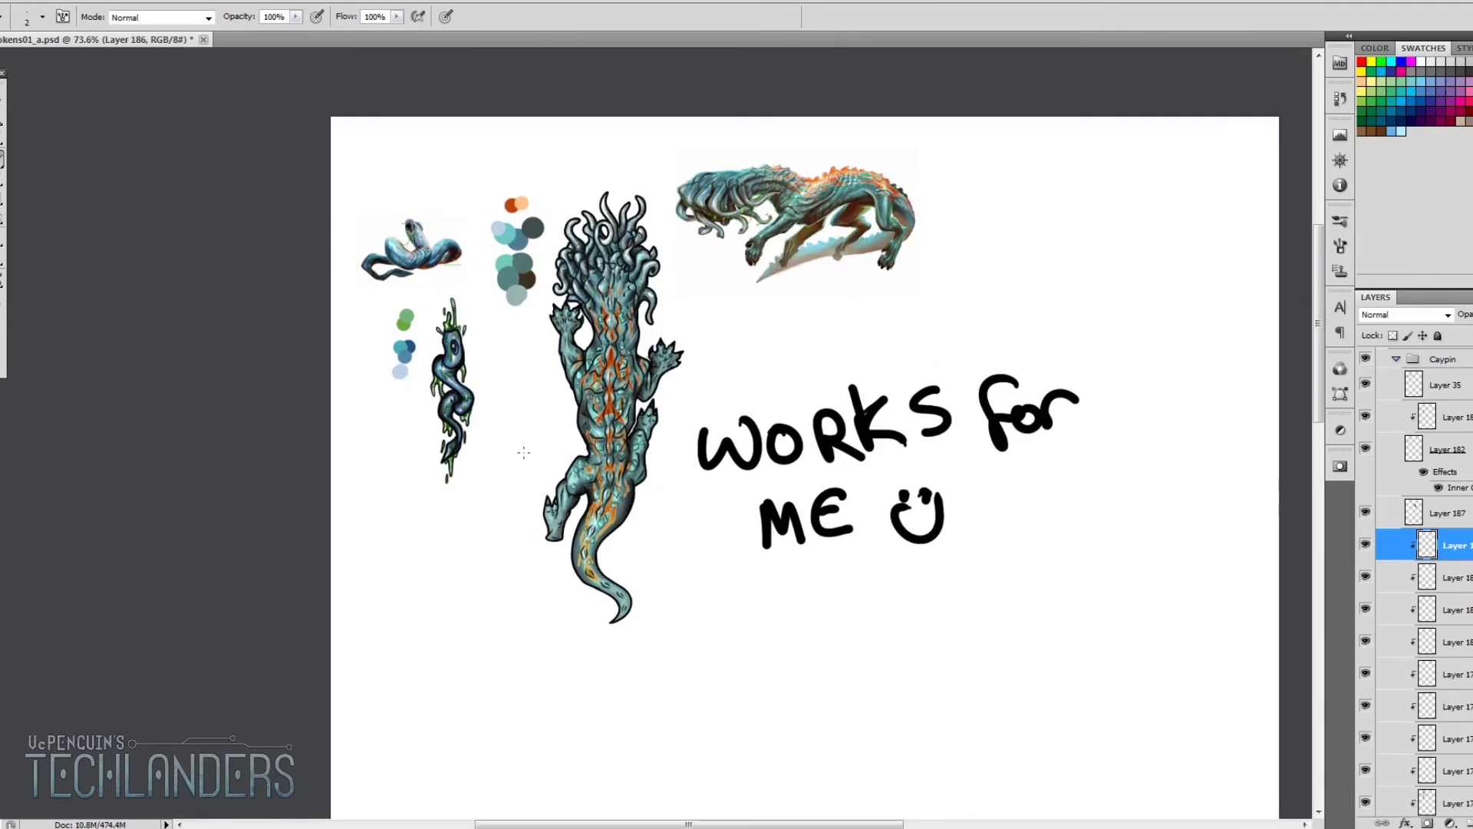
Step: Create a copy layer of the artwork and try boosting its contrast with Levels input values of 43, 1.00 and 206
{"action": "key", "text": "ctrl+j"}
{"action": "key", "text": "ctrl+alt+l"}
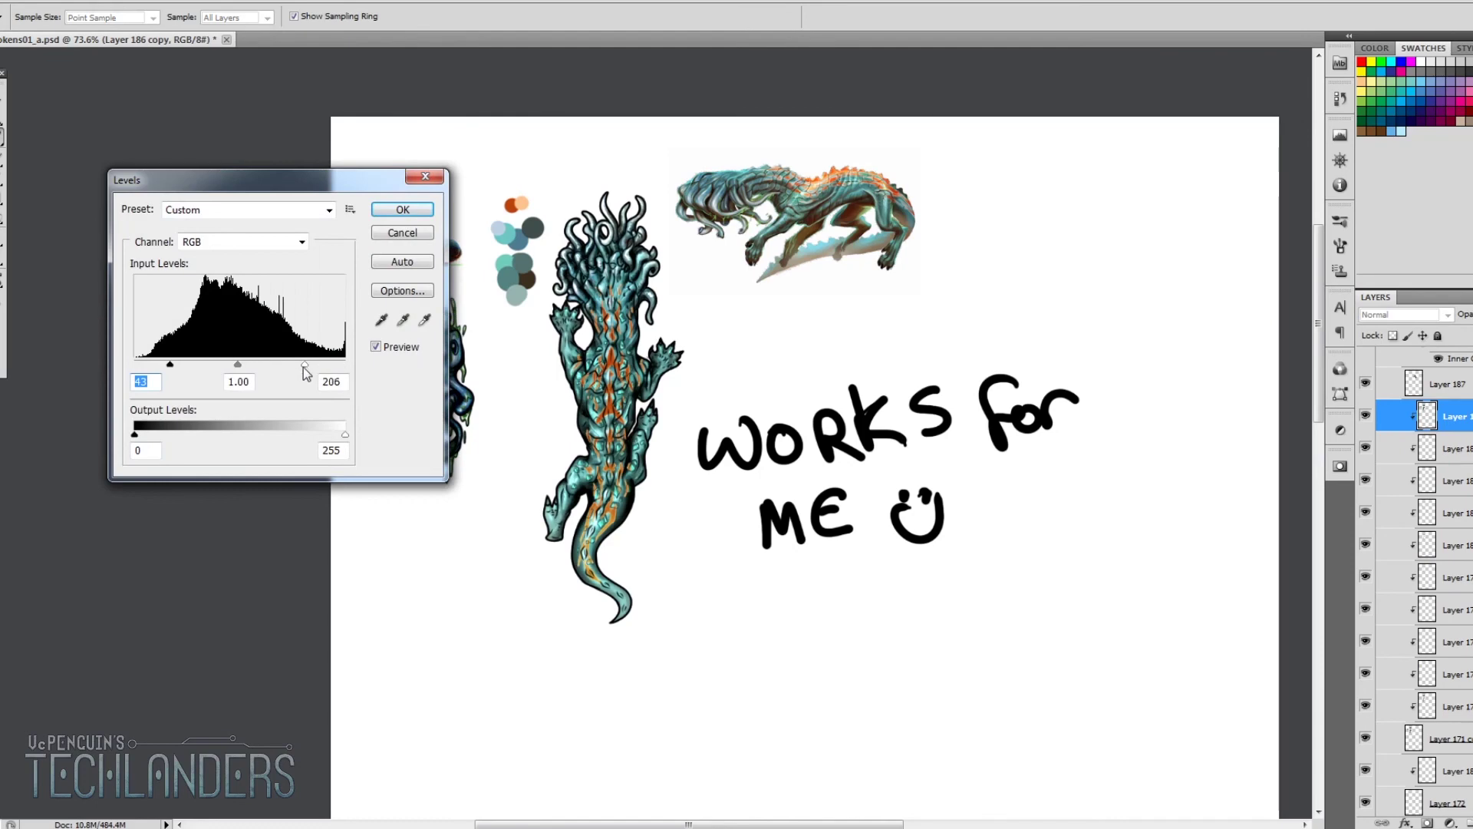
{"action": "key", "text": "Return"}
{"action": "key", "text": "b"}
{"action": "scroll", "coordinate": [843, 483], "scroll_direction": "up", "scroll_amount": 1}
{"action": "key", "text": "Delete"}
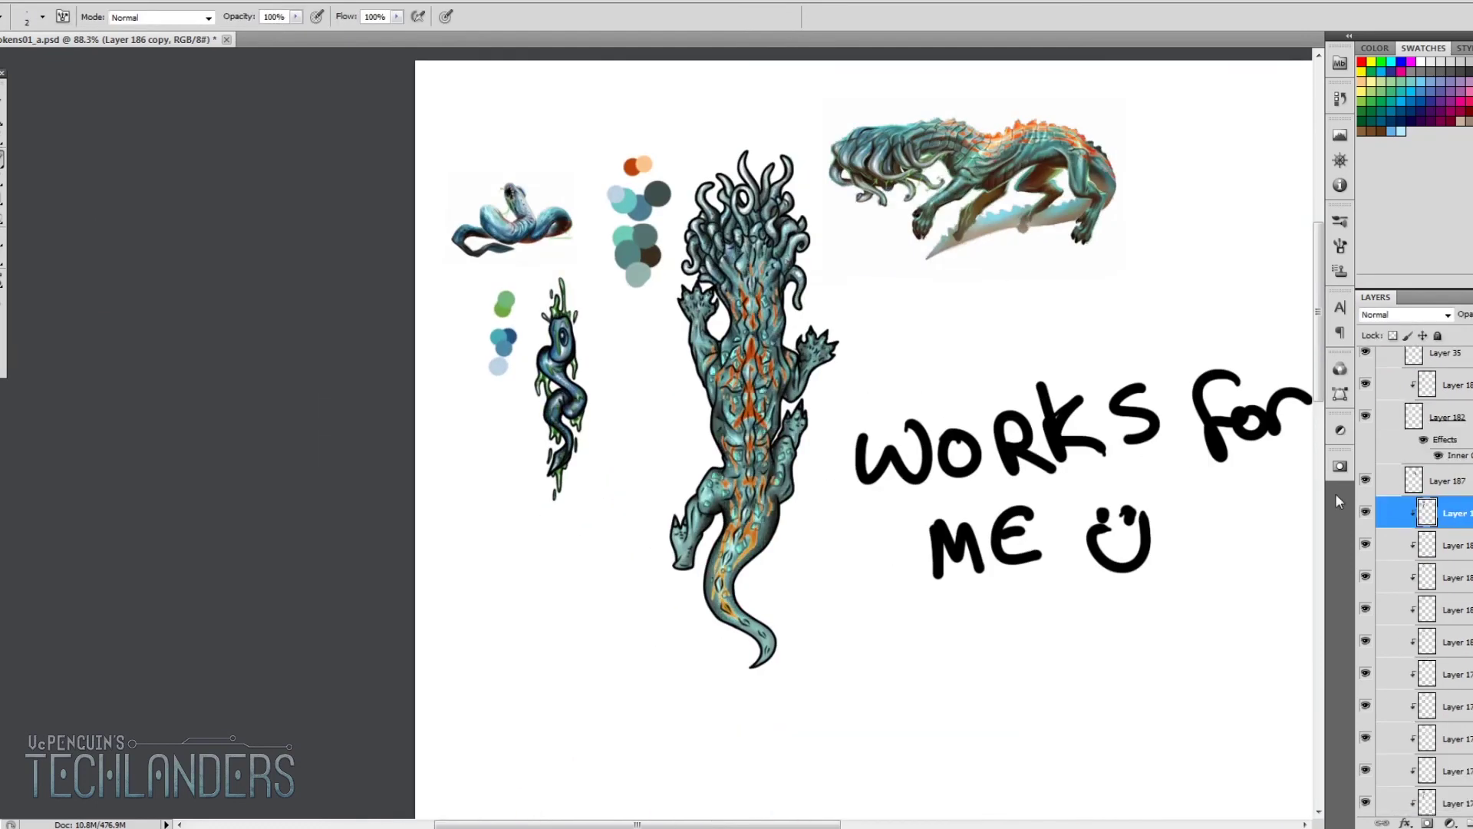
Step: Select the area around the handwritten "WORKS FOR ME" note on Layer 187 and delete the lettering
{"action": "key", "text": "ctrl+shift+alt+n"}
{"action": "scroll", "coordinate": [865, 440], "scroll_direction": "down", "scroll_amount": 1}
{"action": "left_click_drag", "start_coordinate": [844, 350], "coordinate": [1329, 633]}
{"action": "key", "text": "Delete"}
Step: Handwrite "NEXT!" with a large smiley below it in black on Layer 187, using a 34 px brush
{"action": "right_click", "coordinate": [824, 453]}
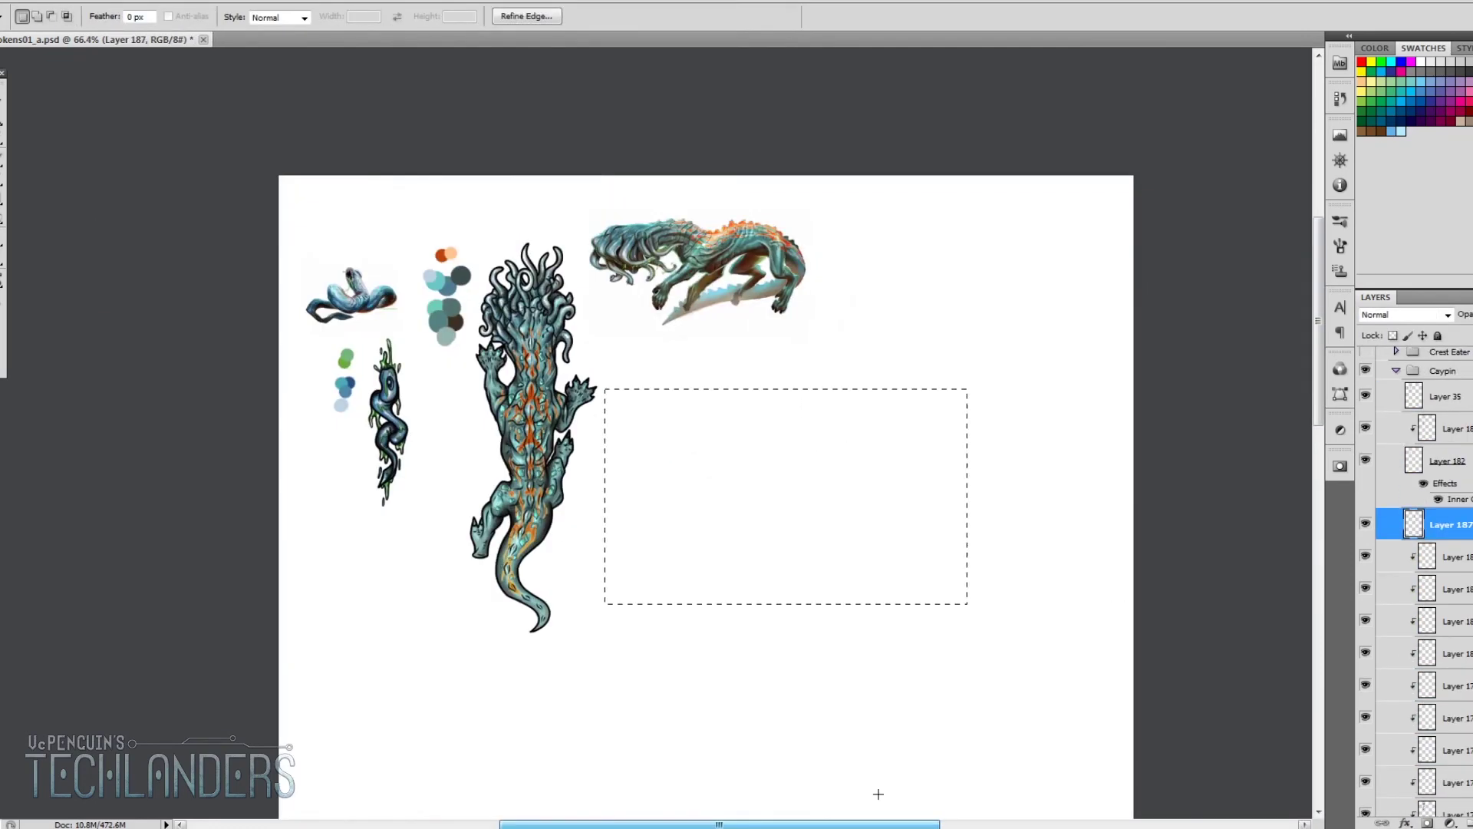
{"action": "left_click_drag", "start_coordinate": [867, 481], "coordinate": [938, 339]}
{"action": "left_click_drag", "start_coordinate": [1050, 353], "coordinate": [1055, 465]}
{"action": "left_click_drag", "start_coordinate": [1112, 354], "coordinate": [1218, 476]}
{"action": "left_click_drag", "start_coordinate": [888, 378], "coordinate": [989, 384]}
{"action": "left_click_drag", "start_coordinate": [945, 388], "coordinate": [940, 474]}
{"action": "left_click_drag", "start_coordinate": [1034, 332], "coordinate": [1025, 439]}
{"action": "left_click", "coordinate": [1027, 468]}
{"action": "left_click_drag", "start_coordinate": [790, 631], "coordinate": [896, 604]}
{"action": "left_click", "coordinate": [822, 604]}
{"action": "left_click", "coordinate": [864, 593]}
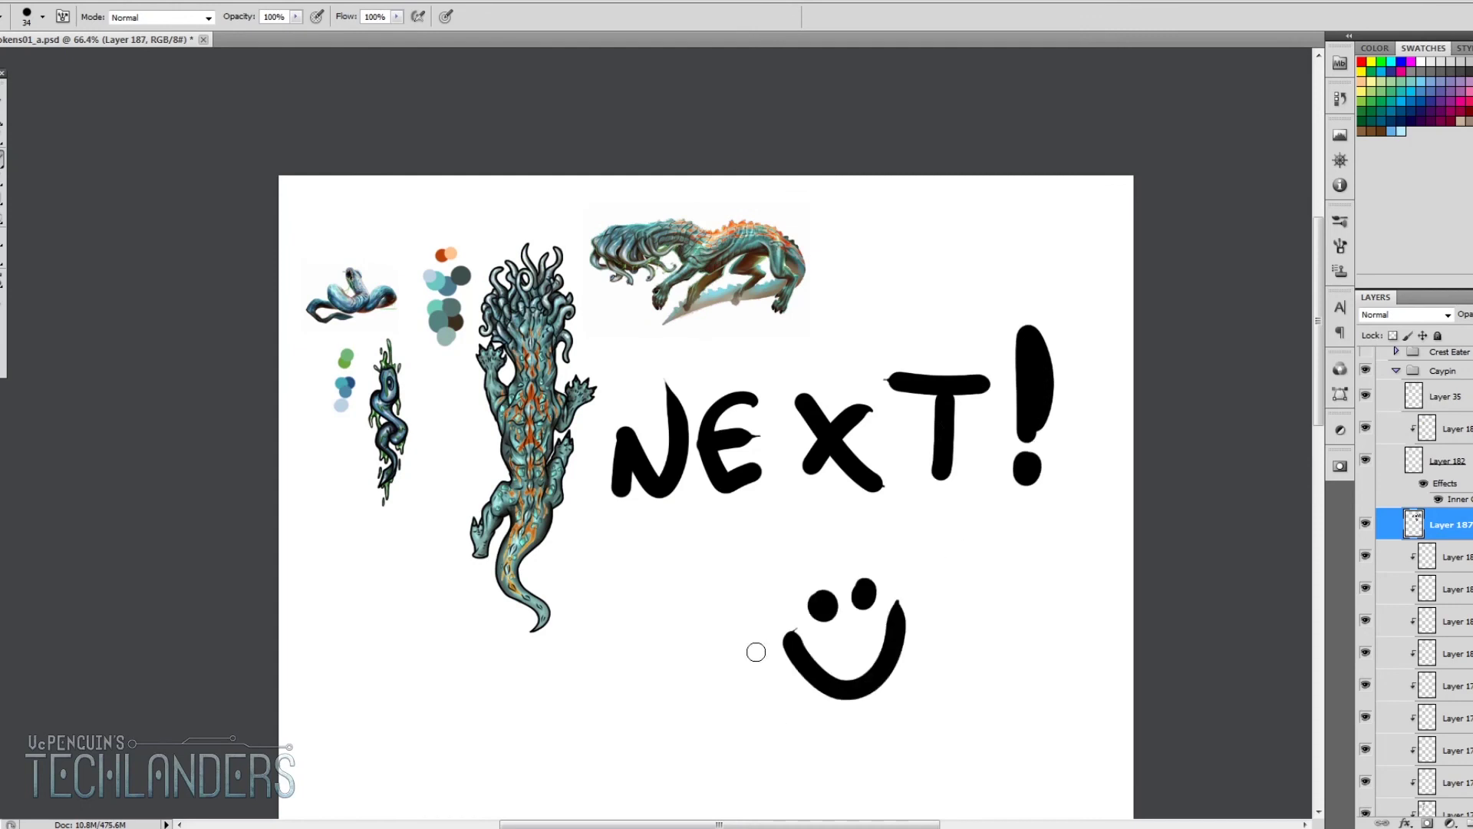